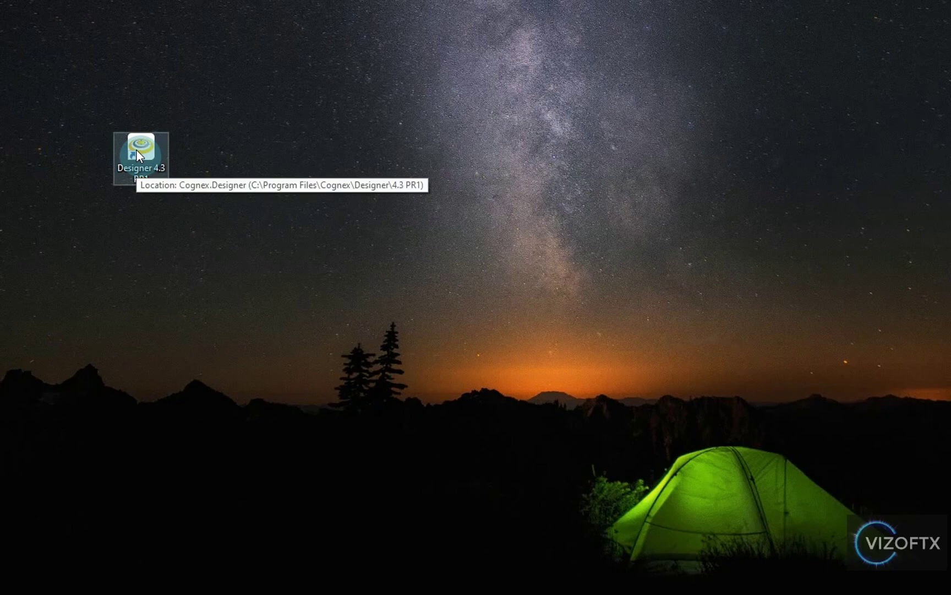
Step: Launch Cognex Designer 4.3 PR1 from its desktop shortcut
{"action": "double_click", "coordinate": [136, 149]}
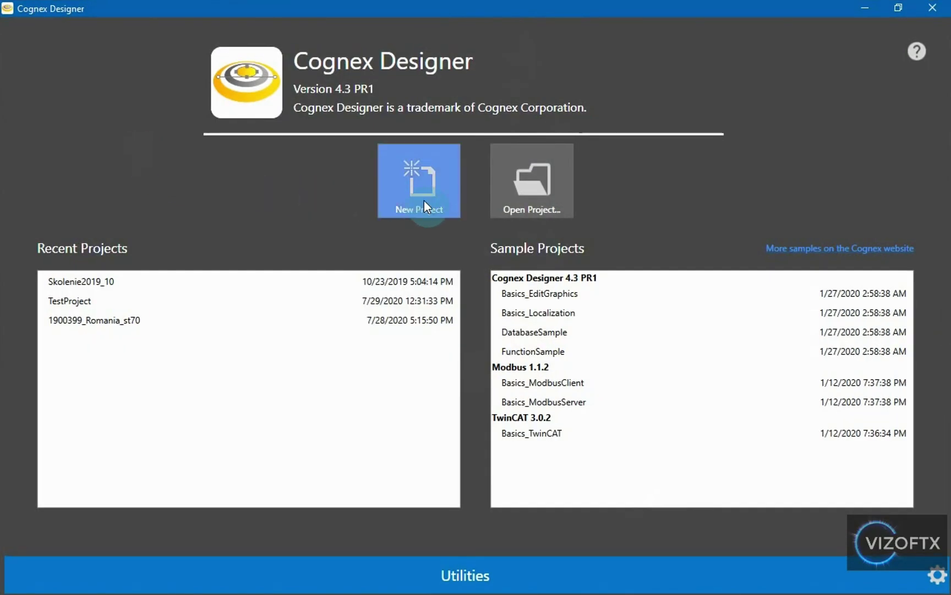
Step: Start a new project named DesignerVisionPro-Basics, with the copied Program folder path as its location
{"action": "left_click", "coordinate": [424, 205]}
{"action": "left_click", "coordinate": [441, 256]}
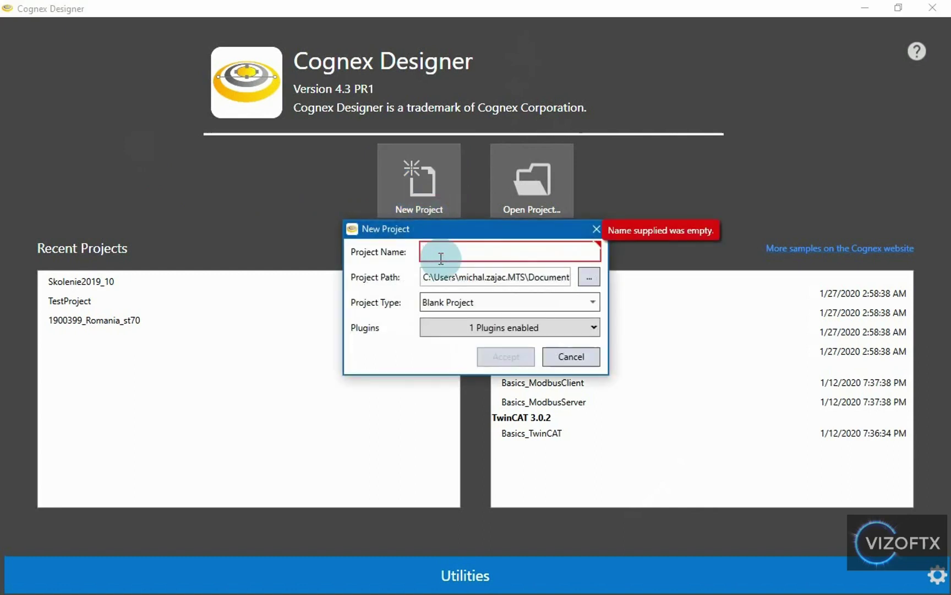
{"action": "type", "text": "Designe"}
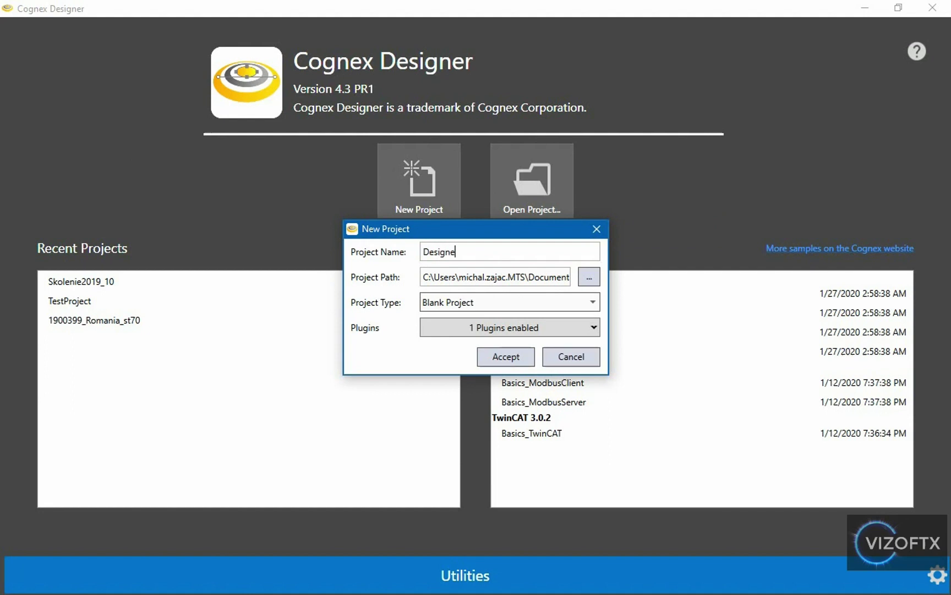
{"action": "type", "text": "rVisionPro-Basics"}
{"action": "left_click_drag", "start_coordinate": [454, 230], "coordinate": [444, 242]}
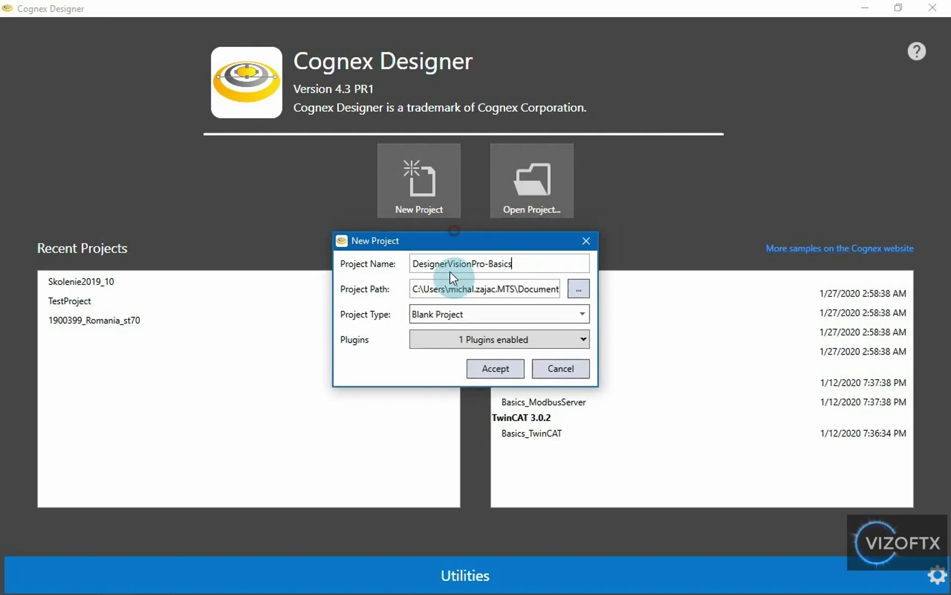
{"action": "left_click", "coordinate": [422, 289]}
{"action": "left_click_drag", "start_coordinate": [410, 288], "coordinate": [605, 295]}
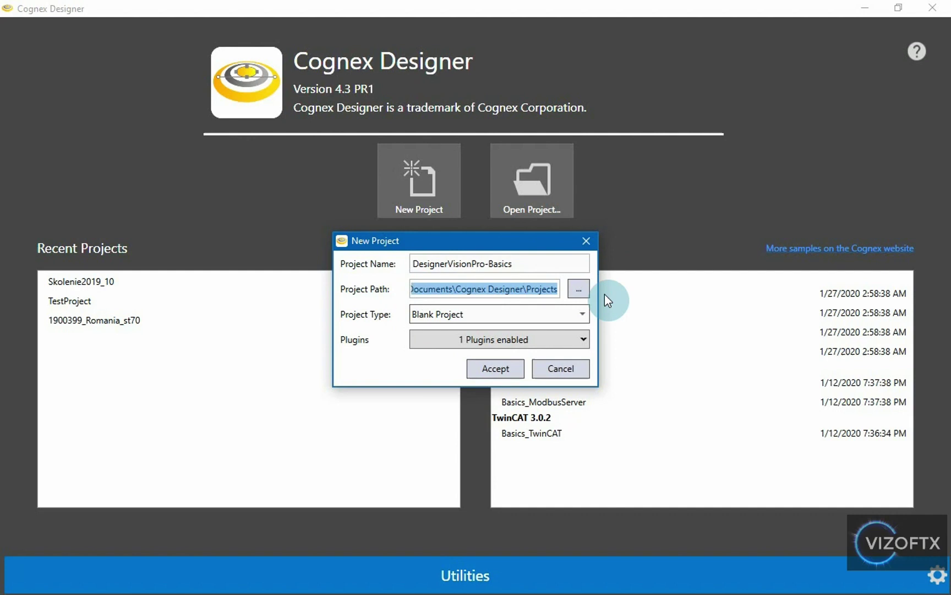
{"action": "key", "text": "BackSpace"}
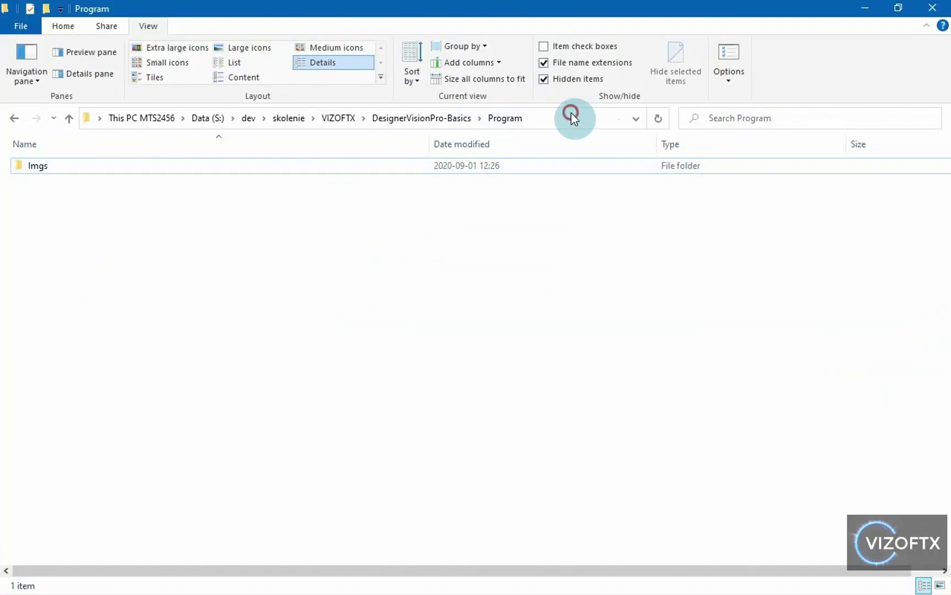
{"action": "left_click", "coordinate": [569, 117]}
{"action": "key", "text": "ctrl+c"}
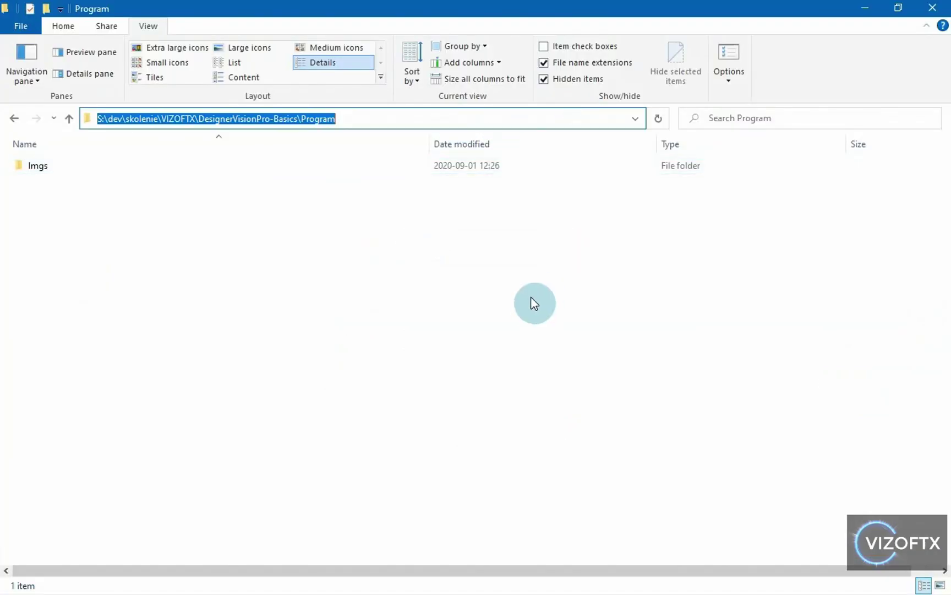
{"action": "left_click", "coordinate": [876, 7]}
{"action": "left_click", "coordinate": [468, 287]}
{"action": "key", "text": "ctrl+v"}
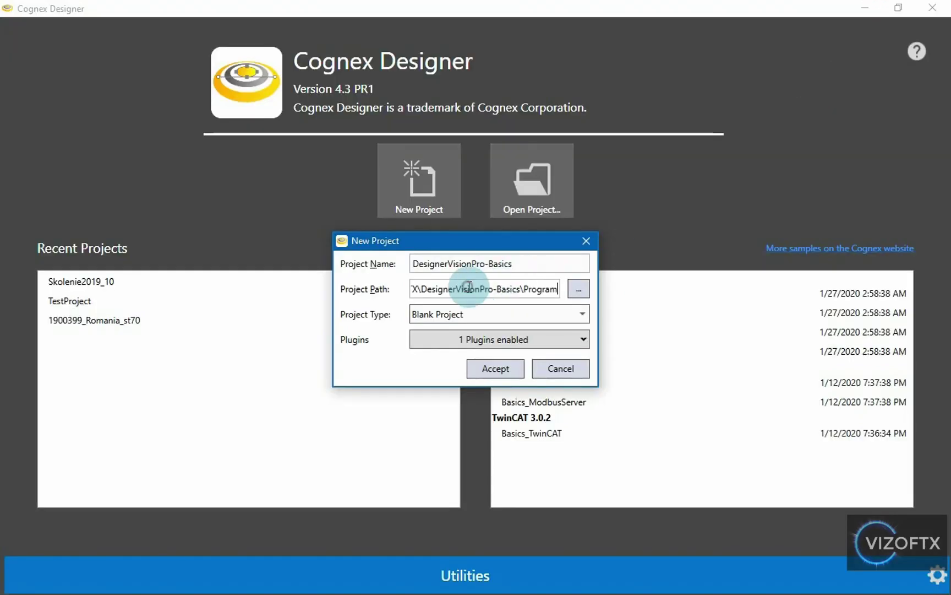
Step: Keep Blank Project as the type, disable the DeepLearning Vision plugin, and accept
{"action": "left_click", "coordinate": [349, 316]}
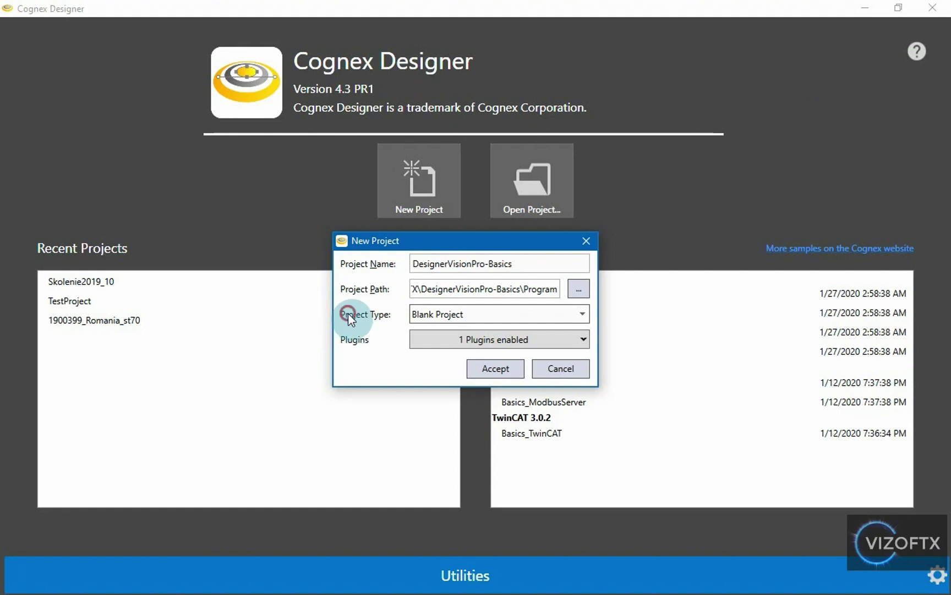
{"action": "left_click", "coordinate": [449, 315]}
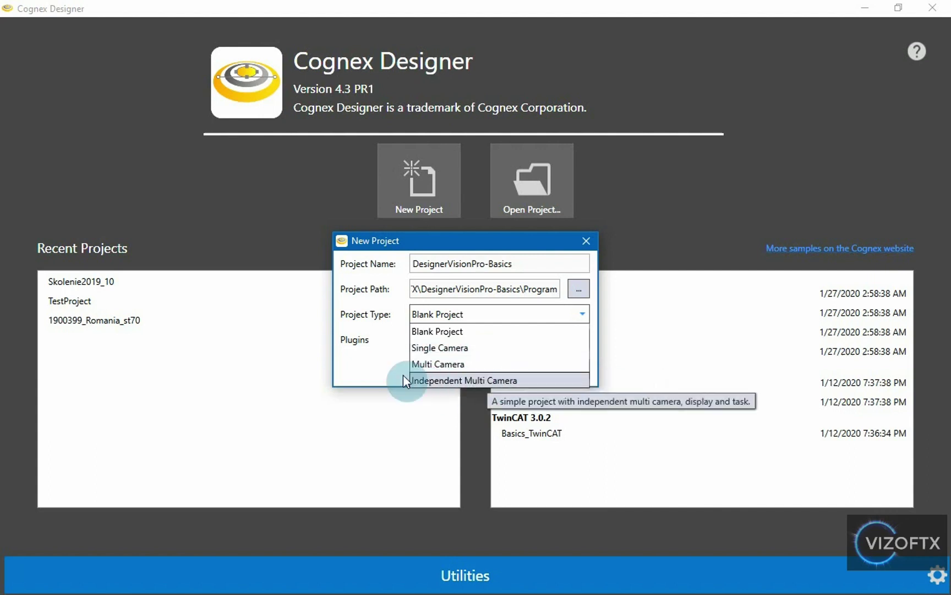
{"action": "left_click", "coordinate": [380, 367]}
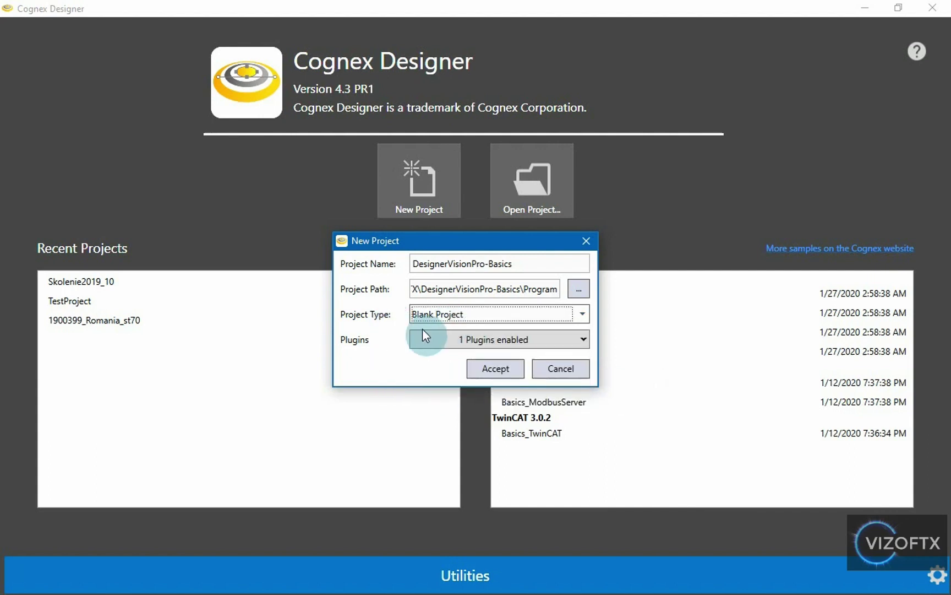
{"action": "left_click", "coordinate": [461, 343]}
{"action": "left_click", "coordinate": [420, 359]}
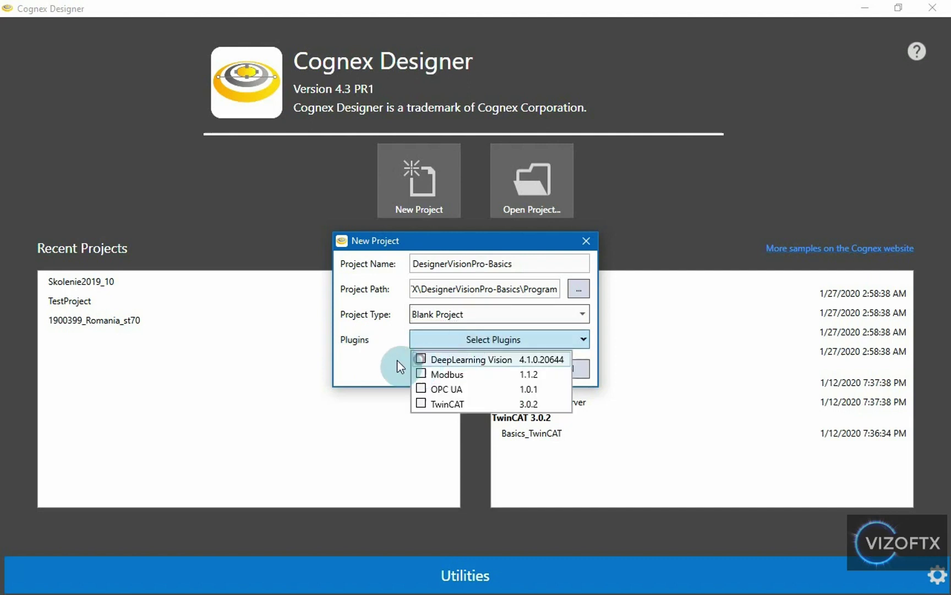
{"action": "left_click", "coordinate": [386, 359]}
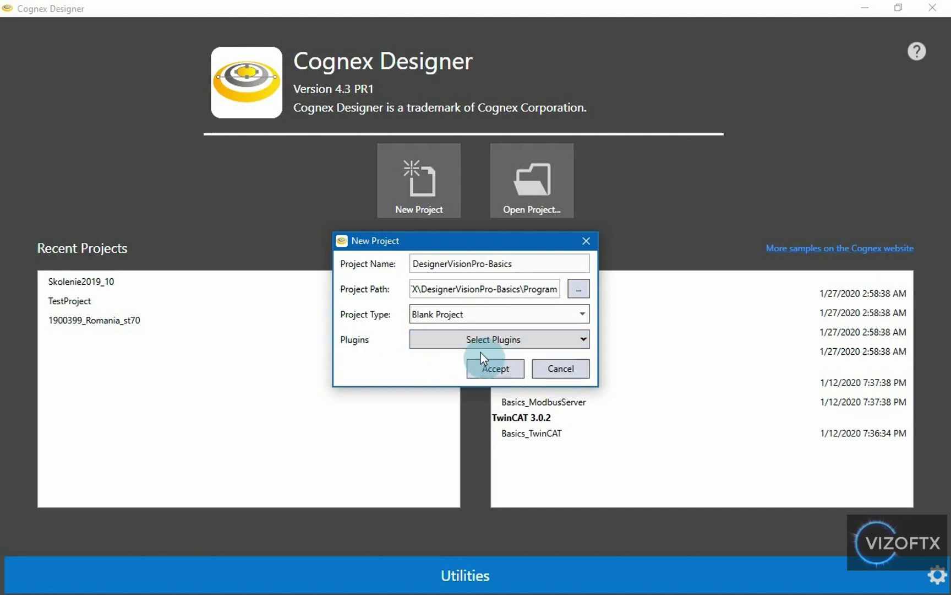
{"action": "left_click", "coordinate": [489, 369]}
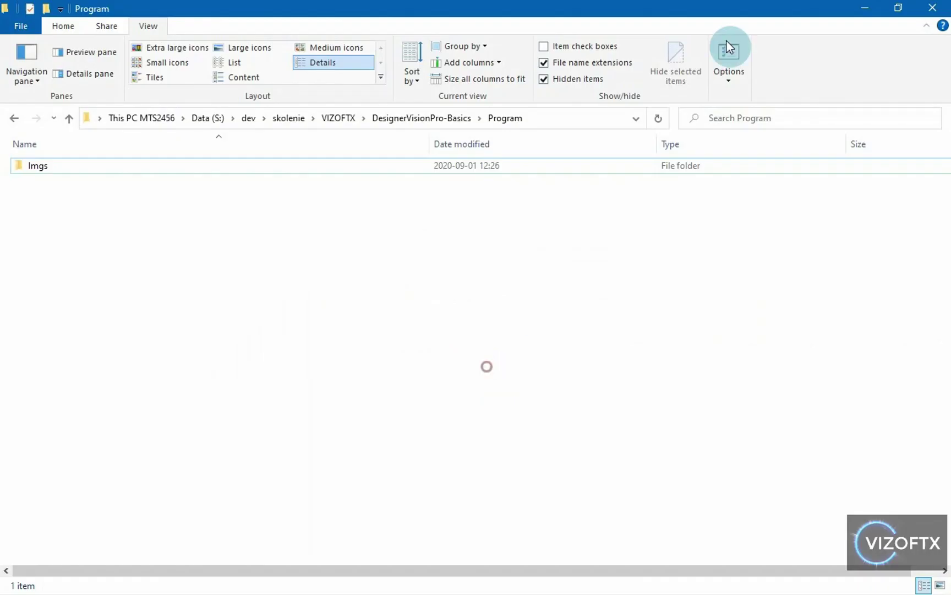
Step: Refresh the Program folder and snap File Explorer to the right half of the screen
{"action": "left_click", "coordinate": [658, 120]}
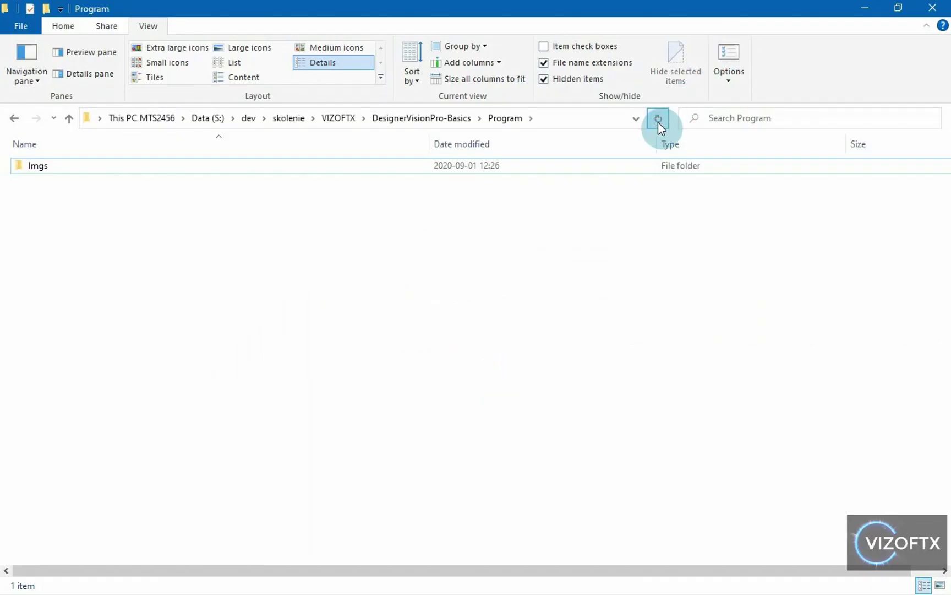
{"action": "left_click_drag", "start_coordinate": [677, 8], "coordinate": [950, 83]}
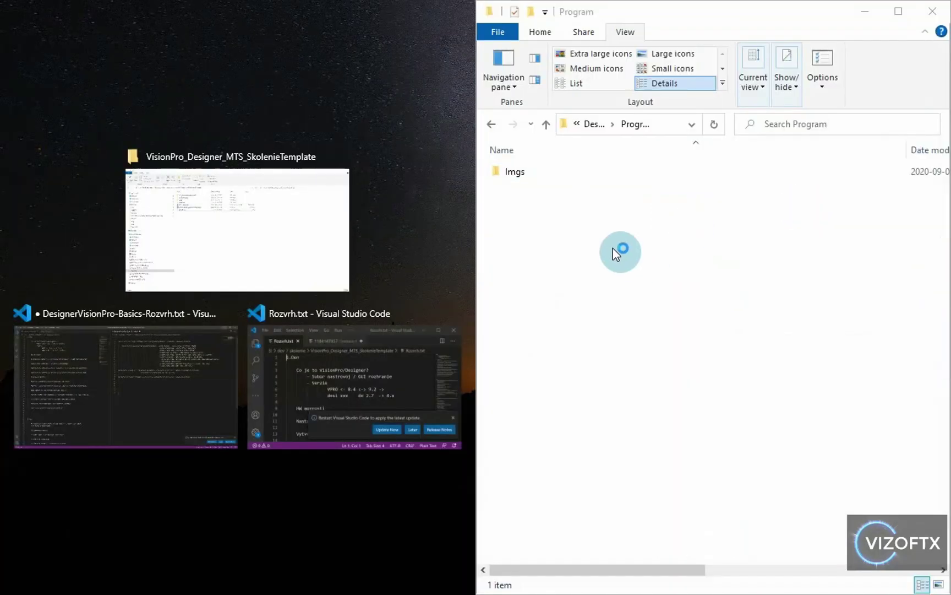
{"action": "left_click", "coordinate": [612, 248]}
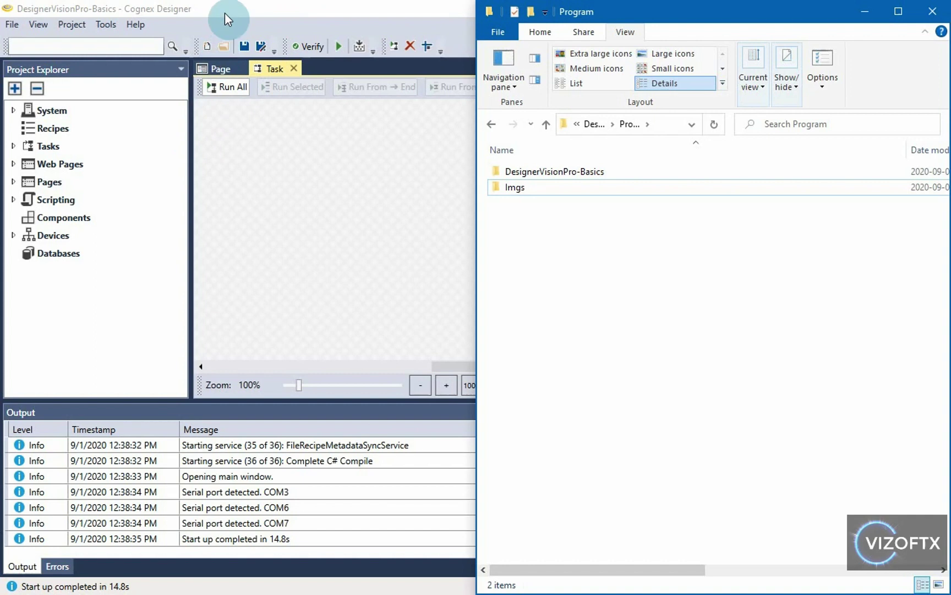
Step: Open the DesignerVisionPro-Basics project folder and select its three subfolders
{"action": "left_click", "coordinate": [370, 379]}
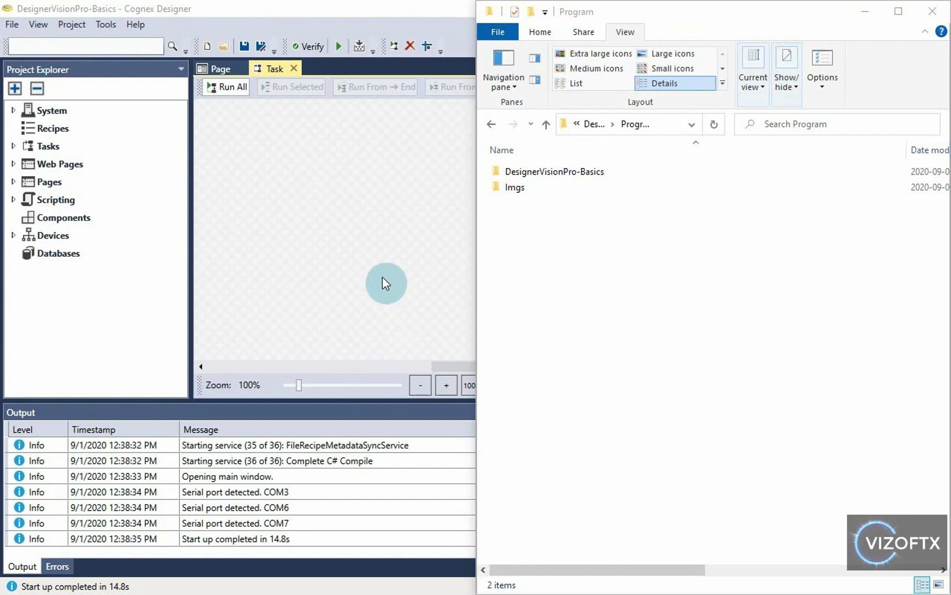
{"action": "left_click", "coordinate": [662, 128]}
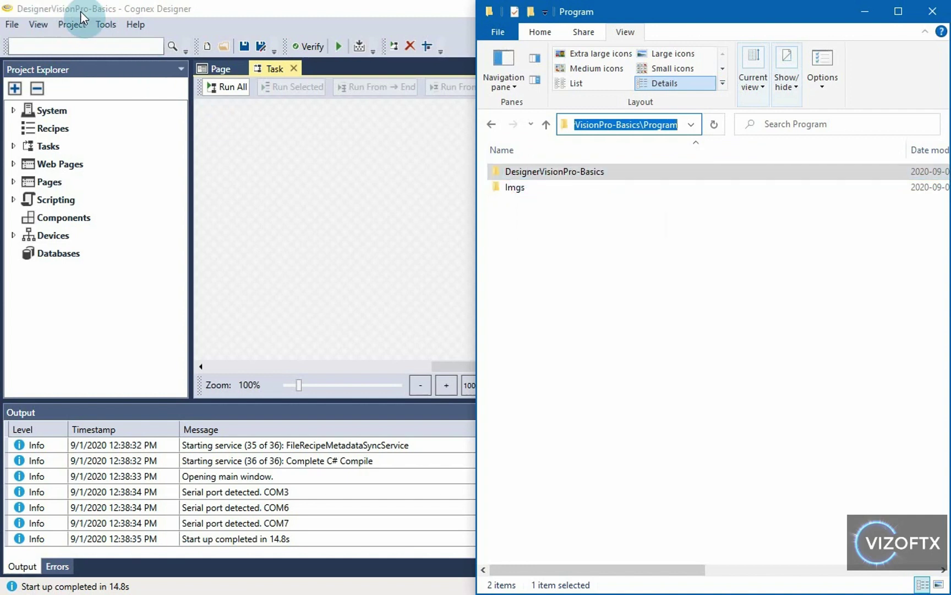
{"action": "double_click", "coordinate": [587, 178]}
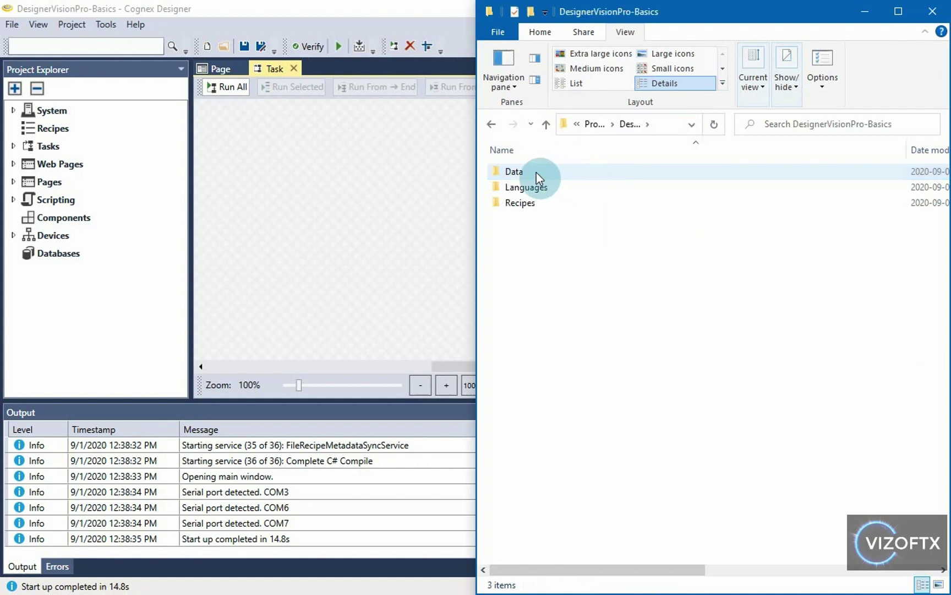
{"action": "left_click", "coordinate": [535, 173]}
{"action": "left_click", "coordinate": [541, 202]}
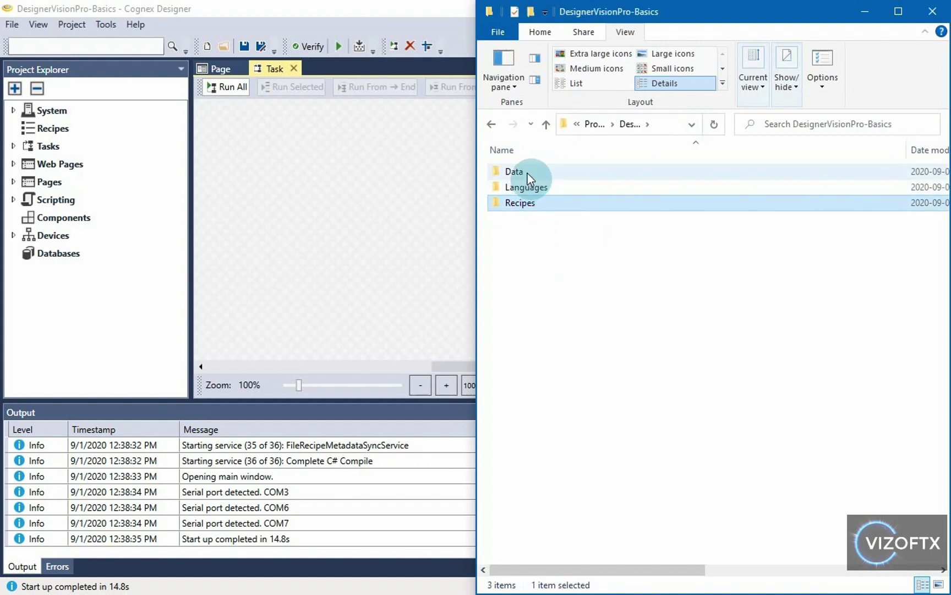
{"action": "left_click_drag", "start_coordinate": [540, 236], "coordinate": [527, 157]}
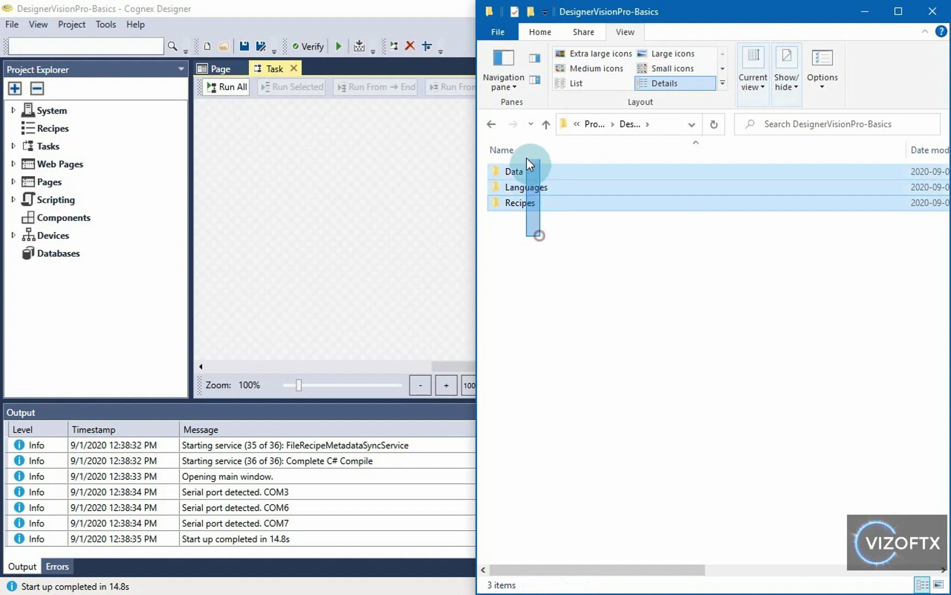
Step: Look inside the Data, Languages and Recipes folders in turn, returning to the project folder each time
{"action": "double_click", "coordinate": [523, 171]}
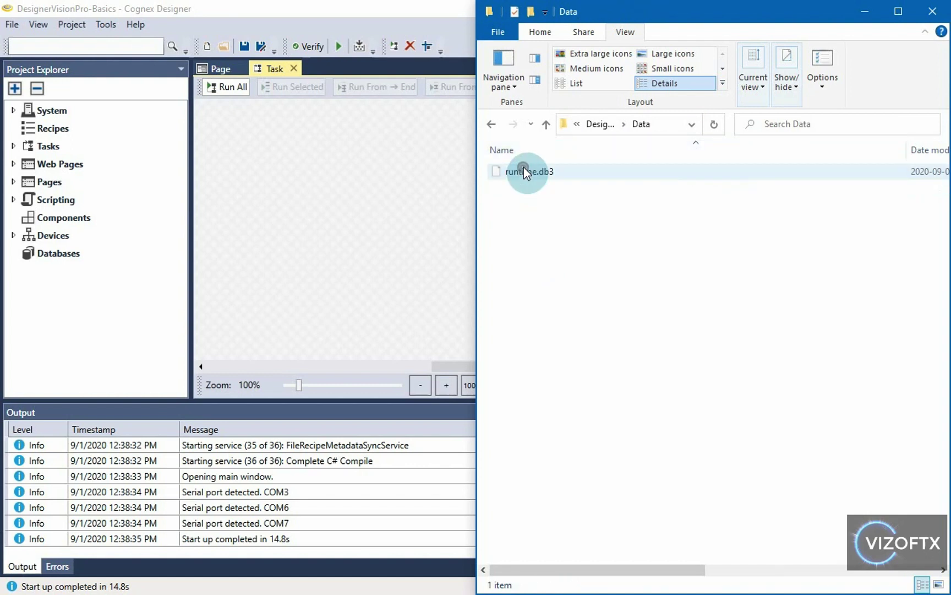
{"action": "left_click", "coordinate": [491, 121]}
{"action": "double_click", "coordinate": [551, 188]}
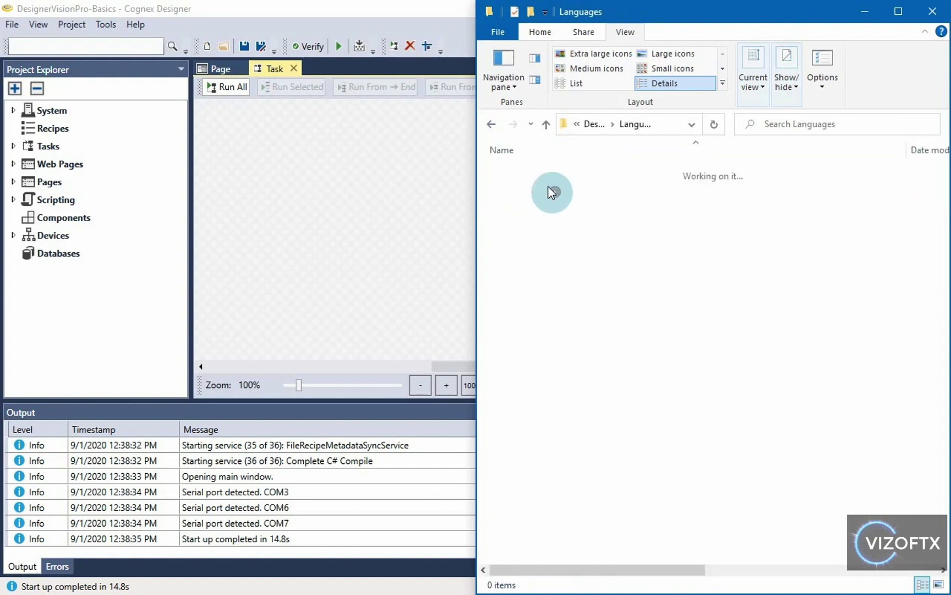
{"action": "left_click", "coordinate": [493, 126]}
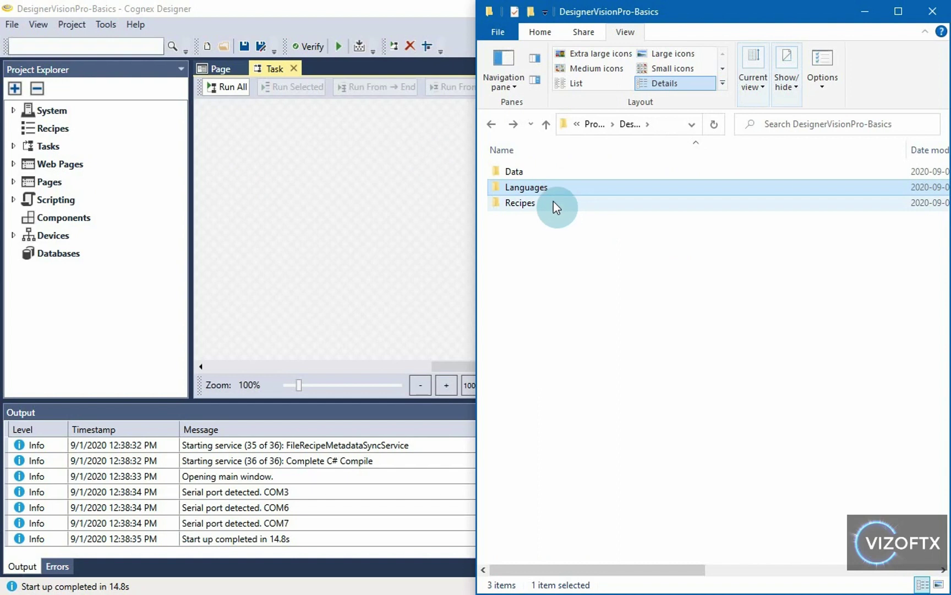
{"action": "left_click", "coordinate": [539, 189]}
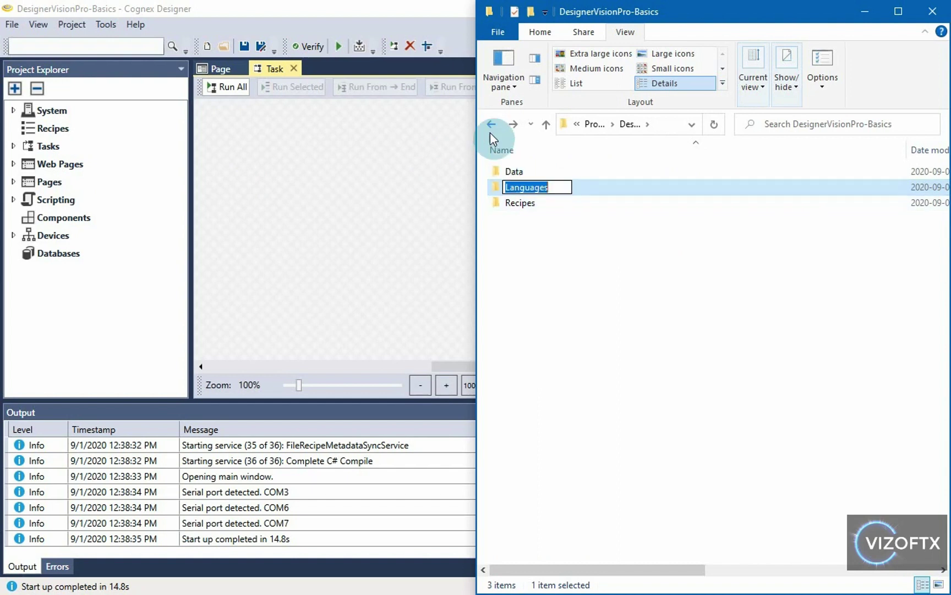
{"action": "left_click", "coordinate": [540, 208]}
{"action": "double_click", "coordinate": [535, 206]}
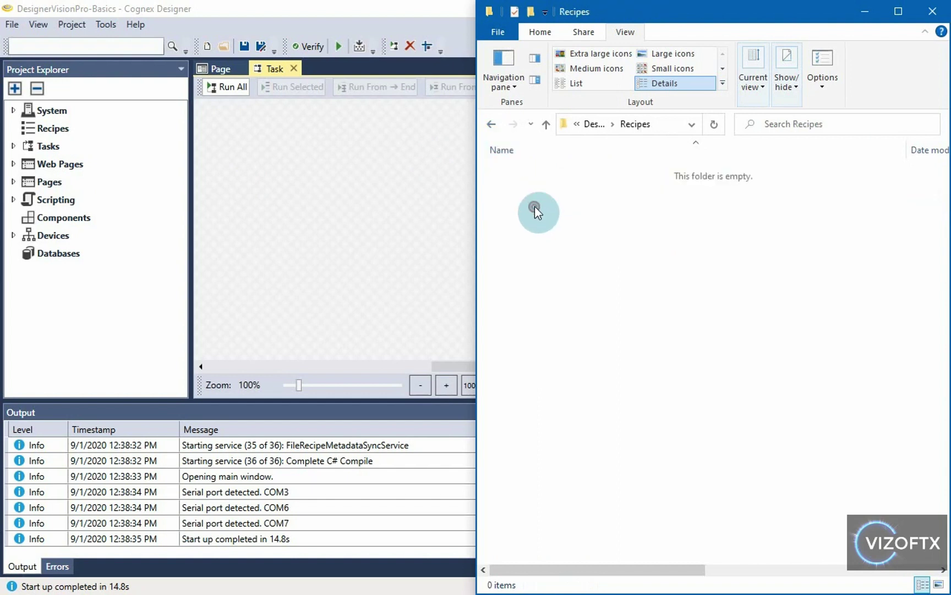
{"action": "left_click", "coordinate": [496, 125]}
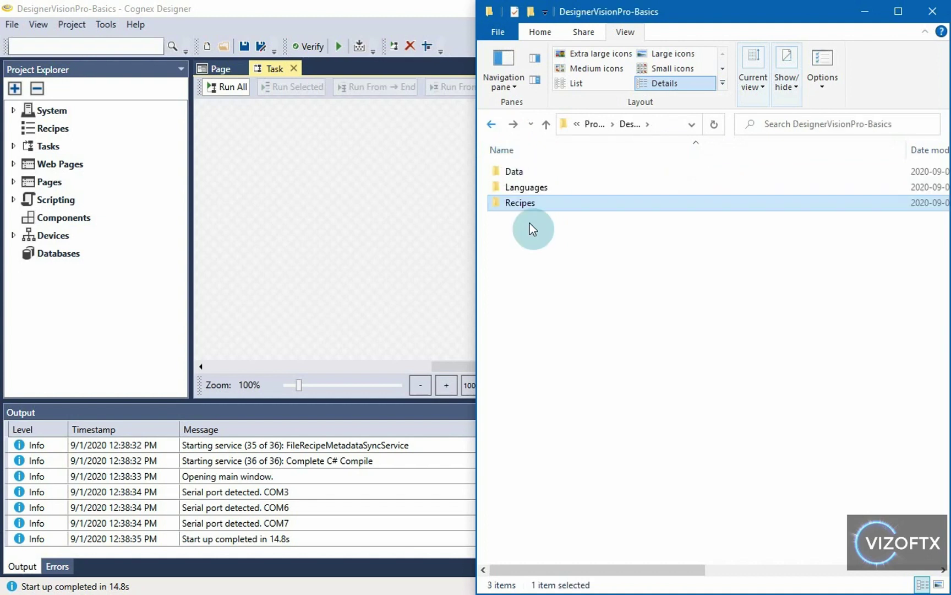
{"action": "left_click", "coordinate": [535, 294]}
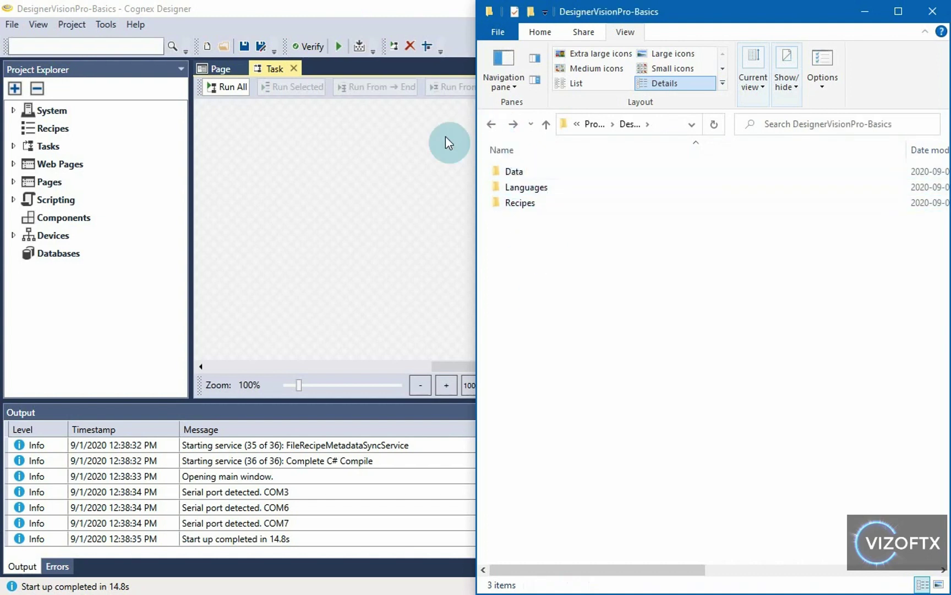
Step: Maximize Cognex Designer and save the whole project with File > Save All
{"action": "double_click", "coordinate": [359, 8]}
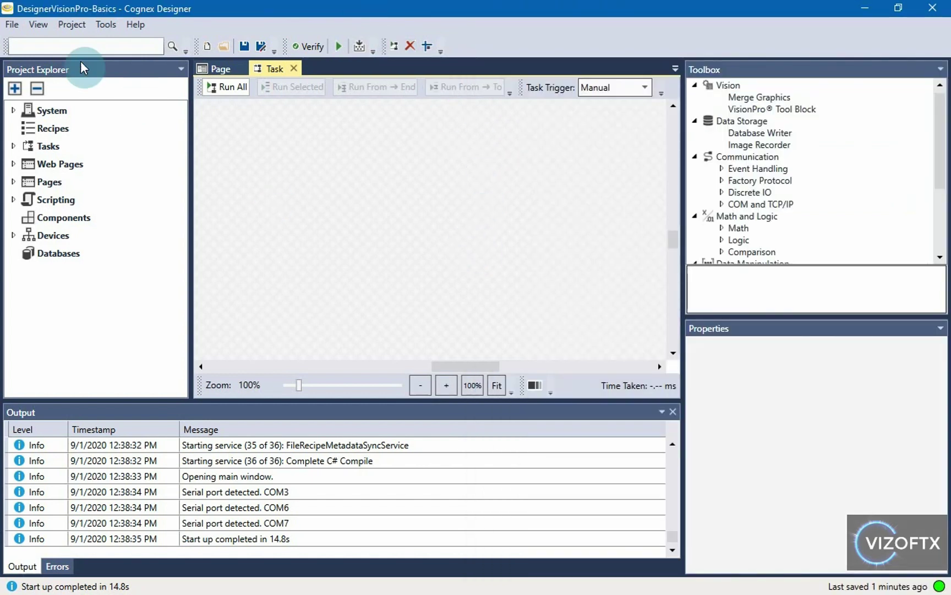
{"action": "left_click", "coordinate": [16, 26]}
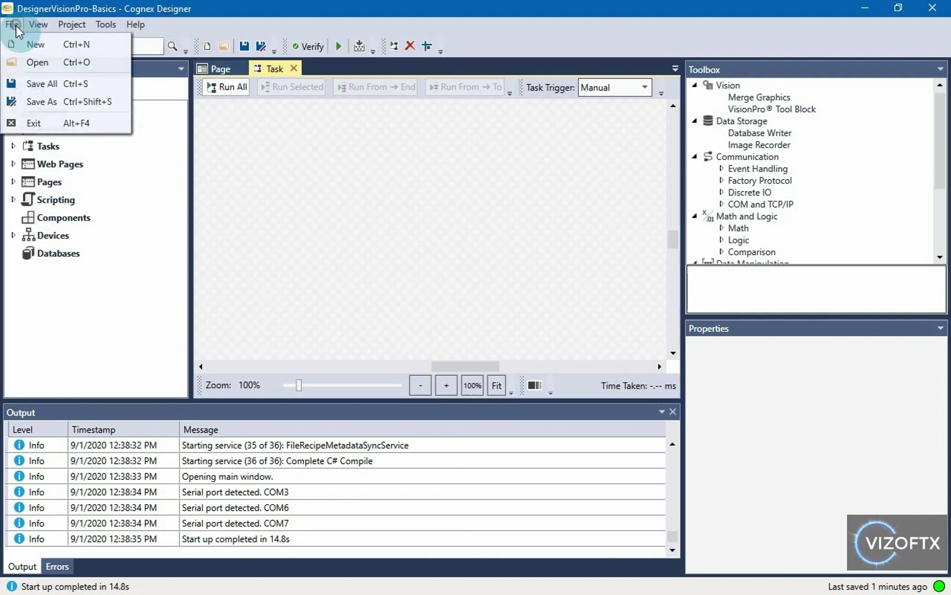
{"action": "left_click", "coordinate": [47, 88]}
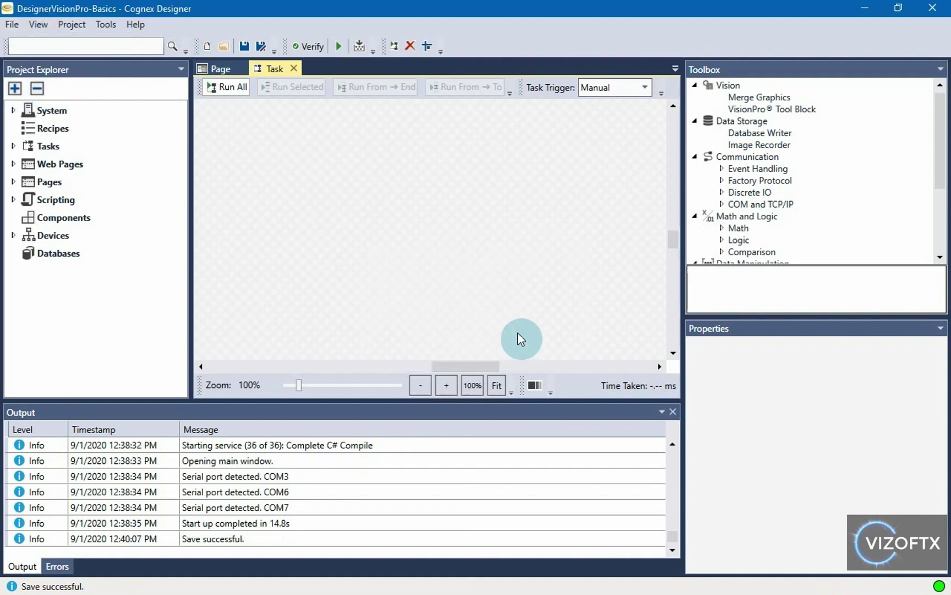
Step: Check the modified date of the project's .cdp file in File Explorer
{"action": "key", "text": "alt+Tab"}
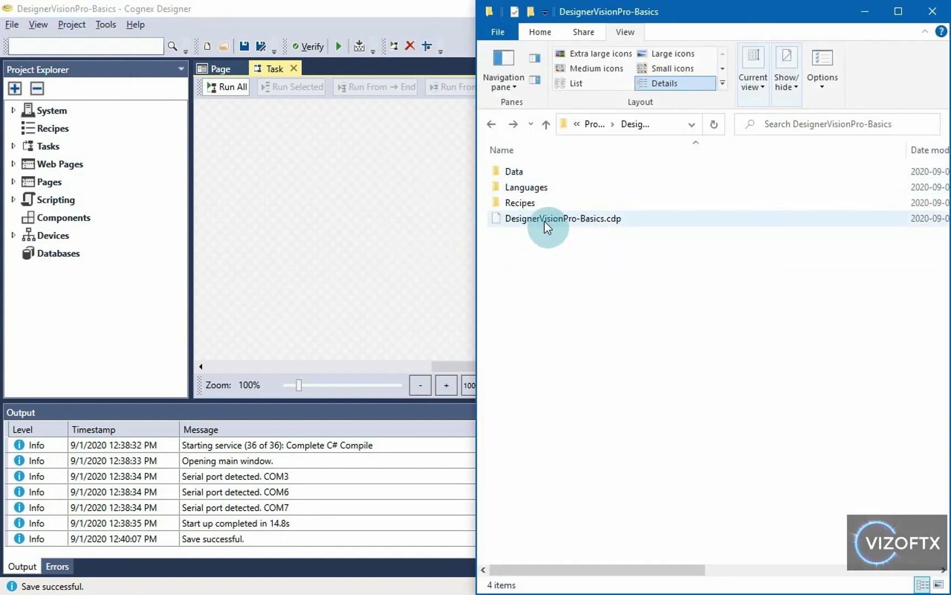
{"action": "left_click", "coordinate": [570, 219]}
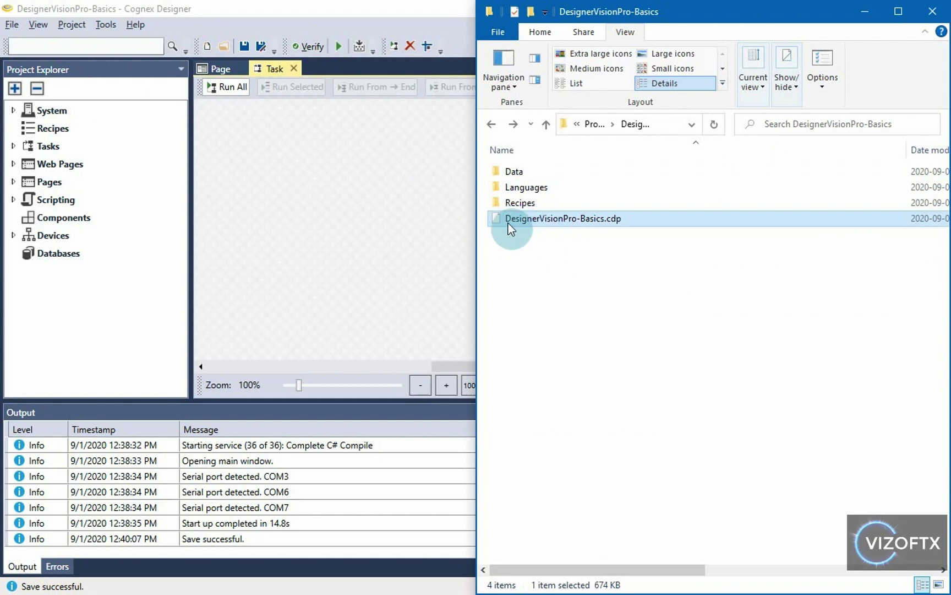
{"action": "left_click_drag", "start_coordinate": [476, 229], "coordinate": [377, 227]}
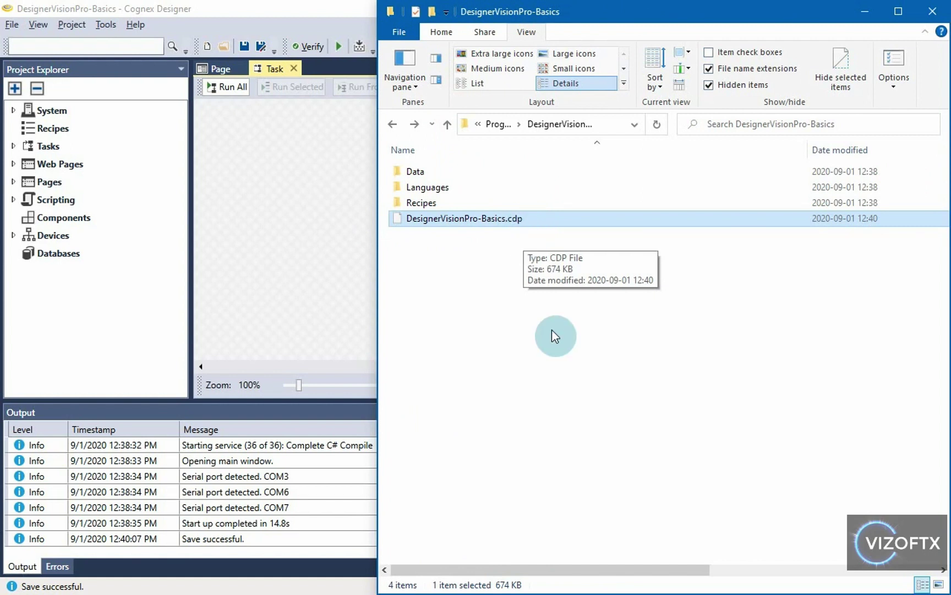
{"action": "left_click", "coordinate": [512, 221]}
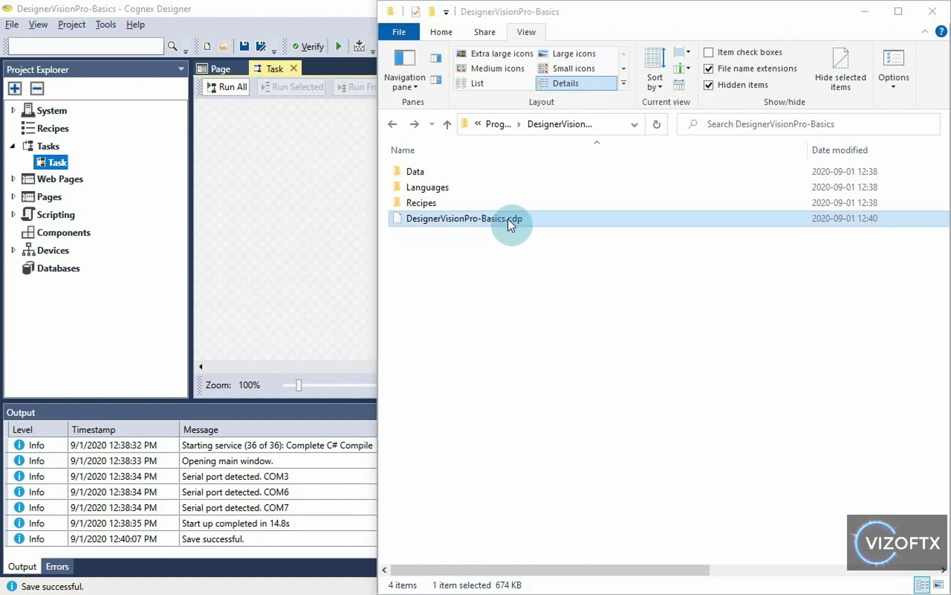
Step: Back in Designer, run Save All again and dismiss the last-saved reminder
{"action": "left_click", "coordinate": [290, 161]}
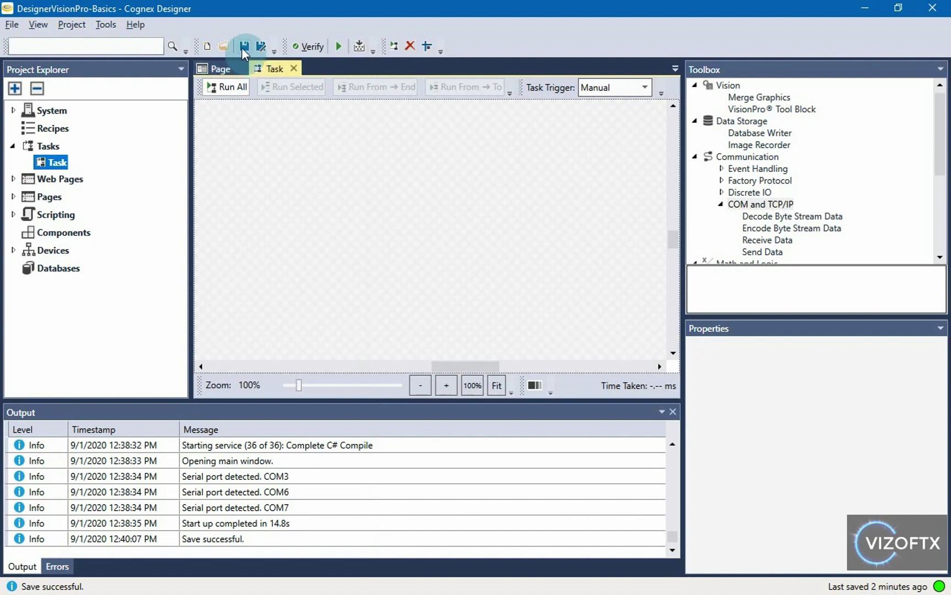
{"action": "left_click", "coordinate": [12, 25]}
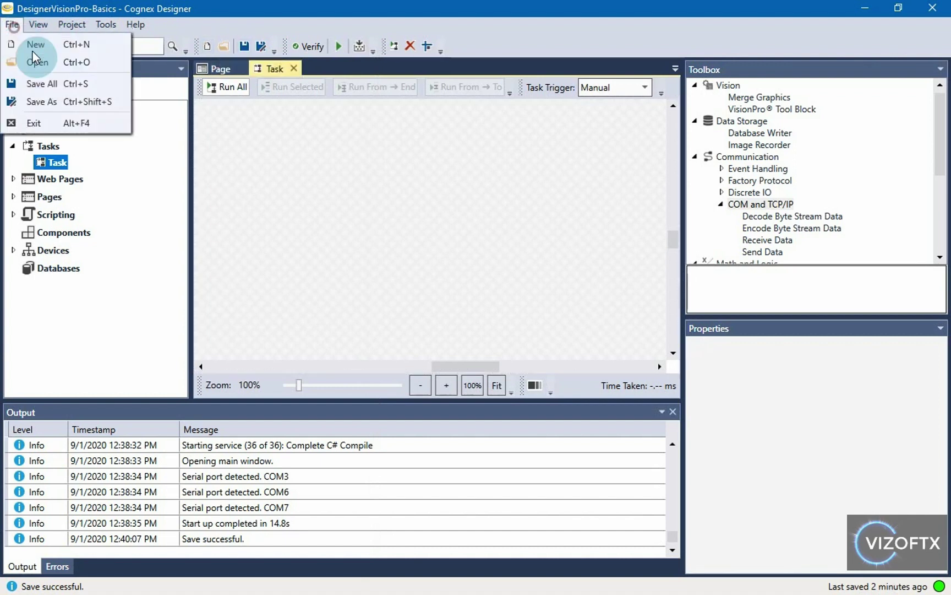
{"action": "left_click", "coordinate": [40, 84]}
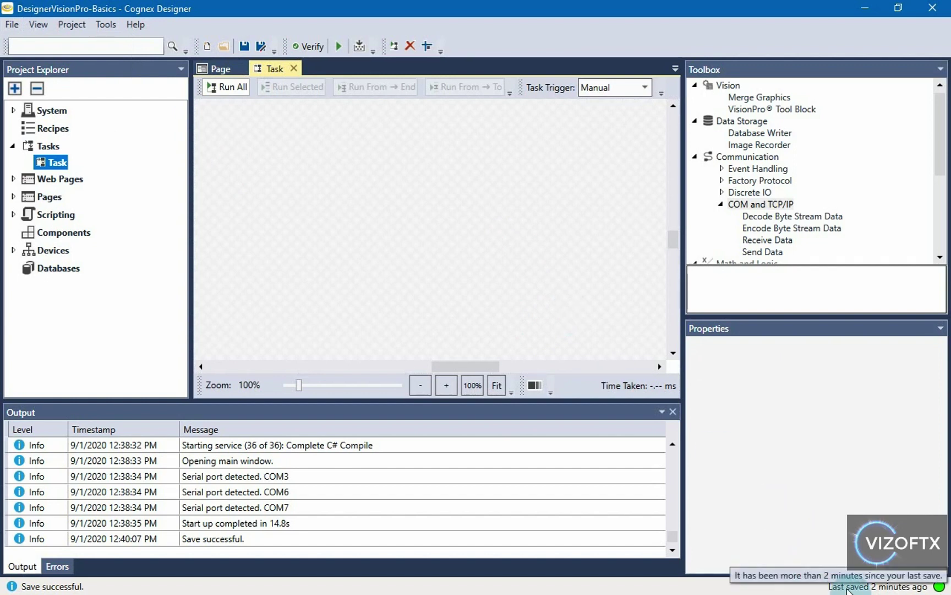
{"action": "left_click", "coordinate": [602, 262]}
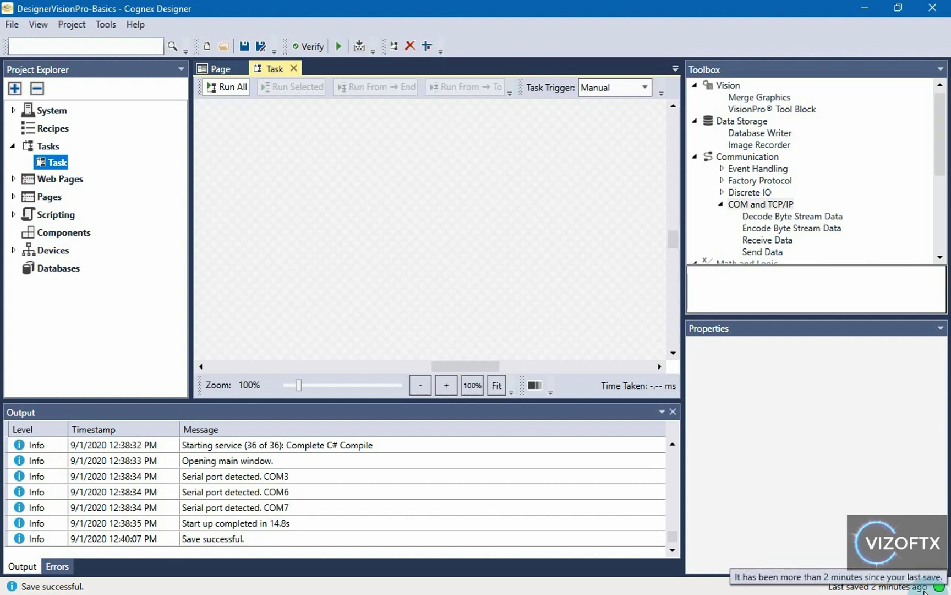
Step: Place VisionProToolBlock and DatabaseWriter blocks on the Task, then expand Scripting and Devices > Cameras
{"action": "left_click_drag", "start_coordinate": [784, 109], "coordinate": [318, 160]}
{"action": "left_click_drag", "start_coordinate": [751, 132], "coordinate": [443, 243]}
{"action": "double_click", "coordinate": [34, 219]}
{"action": "double_click", "coordinate": [65, 230]}
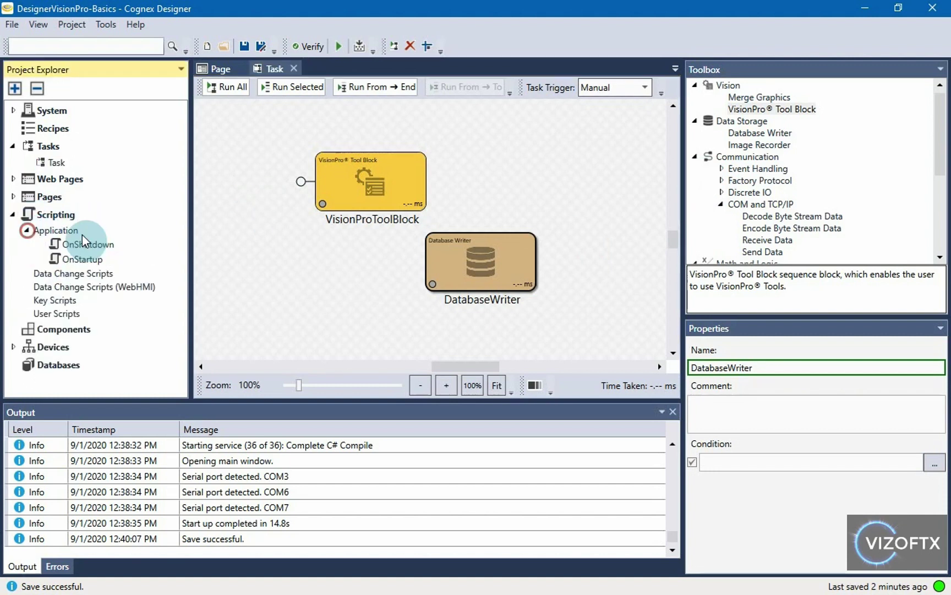
{"action": "right_click", "coordinate": [73, 233]}
{"action": "left_click", "coordinate": [88, 243]}
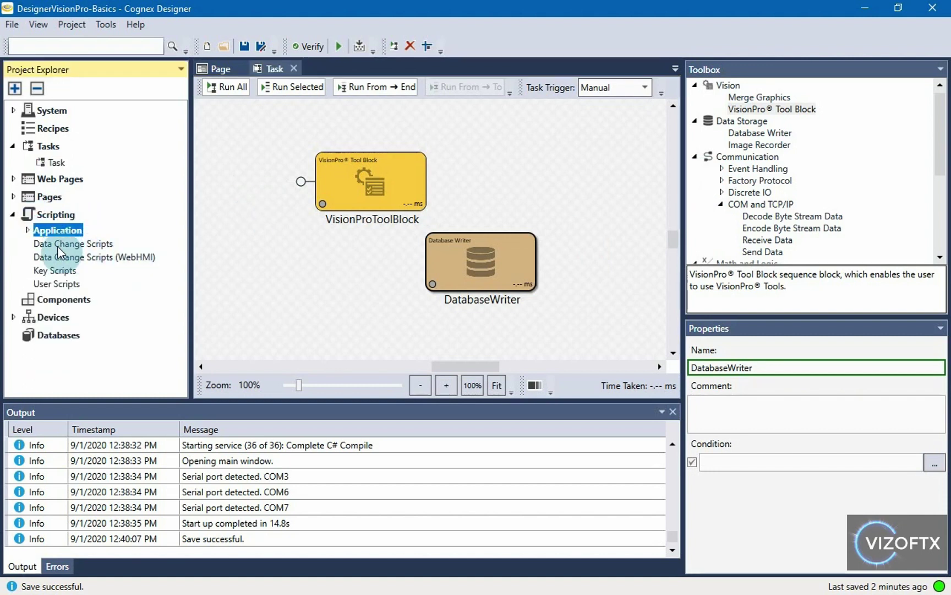
{"action": "left_click", "coordinate": [13, 318]}
{"action": "left_click", "coordinate": [50, 334]}
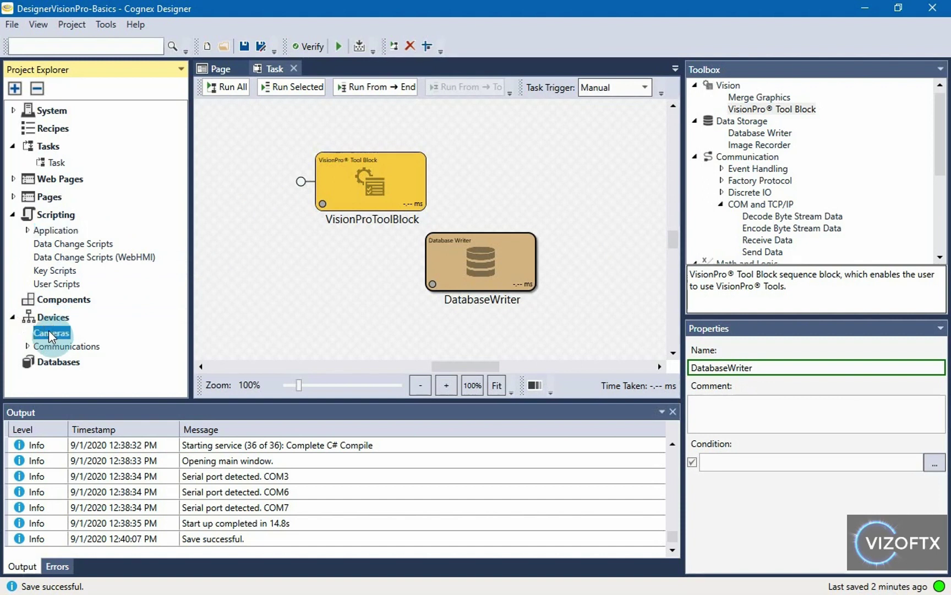
Step: Add a camera device named asdf, then close Designer choosing Don't Save
{"action": "right_click", "coordinate": [50, 331]}
{"action": "mouse_move", "coordinate": [77, 340]}
{"action": "left_click", "coordinate": [132, 340]}
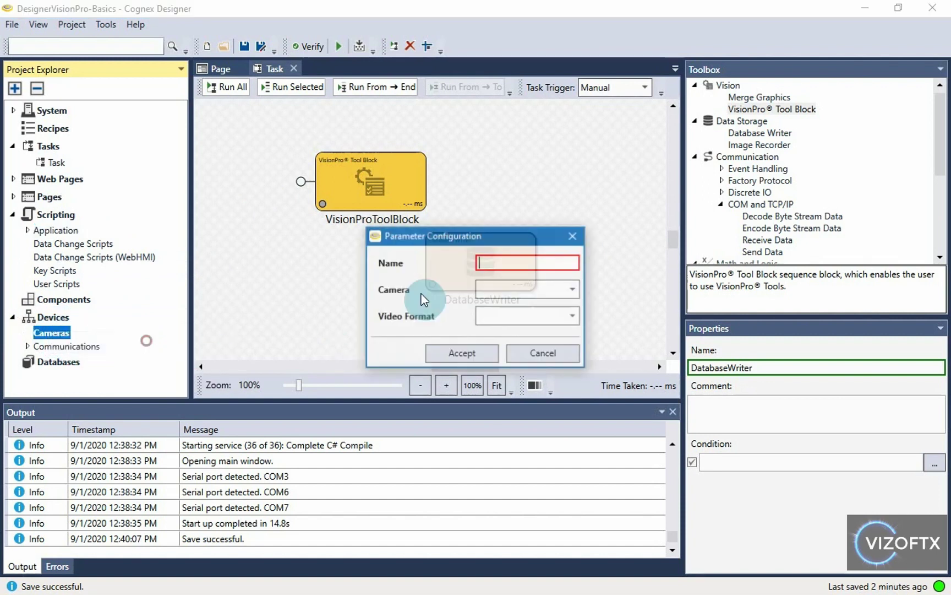
{"action": "type", "text": "asdf"}
{"action": "left_click", "coordinate": [476, 347]}
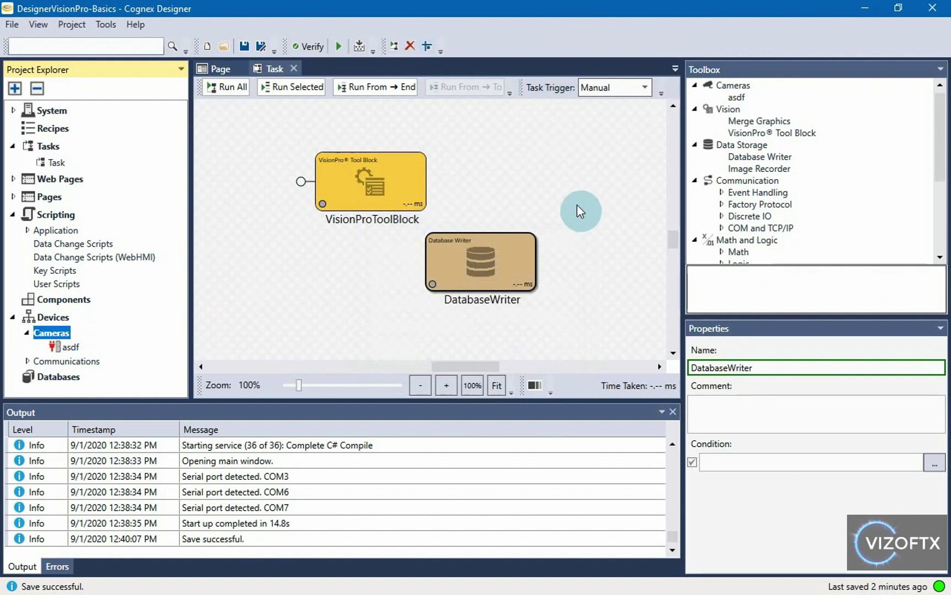
{"action": "left_click", "coordinate": [933, 7]}
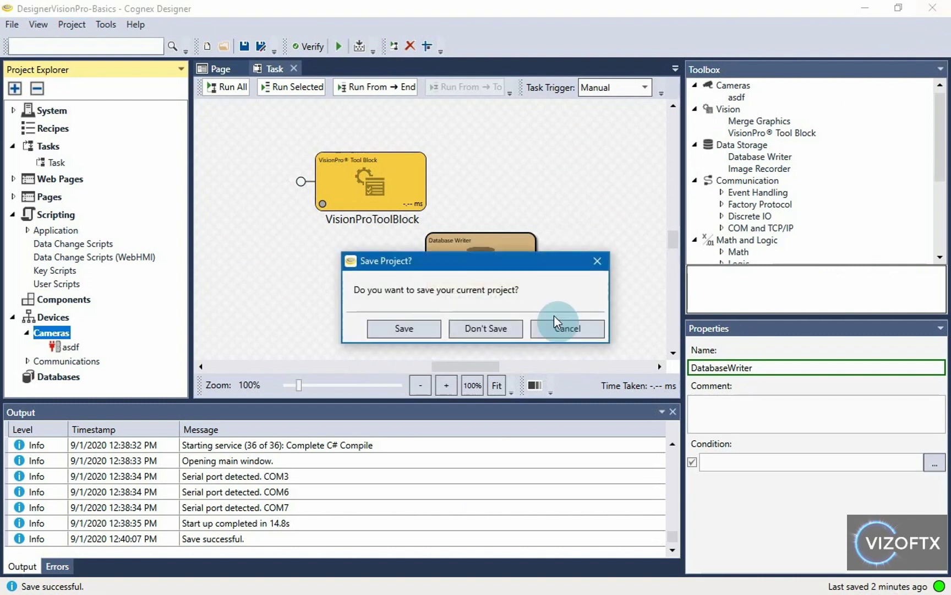
{"action": "left_click", "coordinate": [487, 329]}
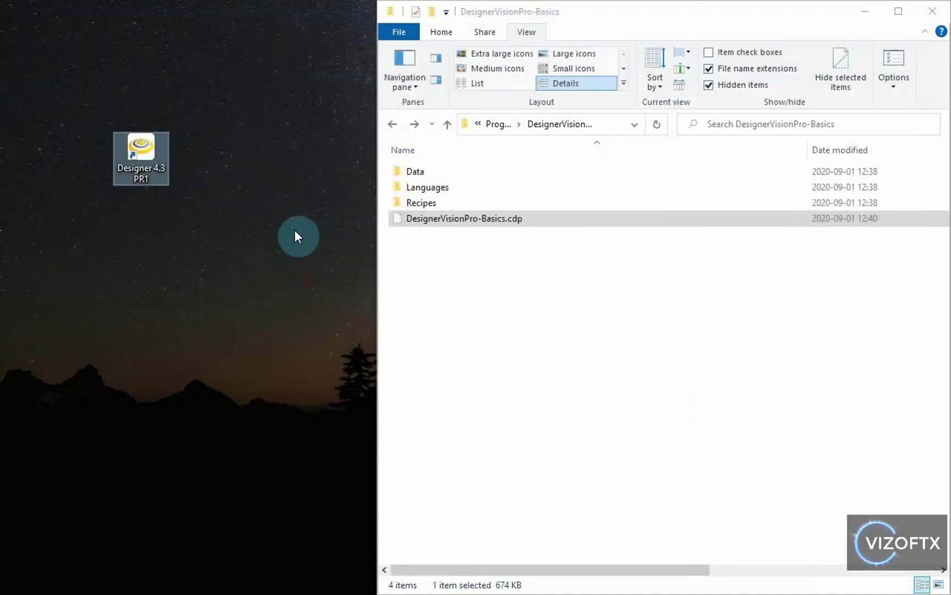
Step: Relaunch Designer and open DesignerVisionPro-Basics from the Recent Projects list
{"action": "double_click", "coordinate": [139, 149]}
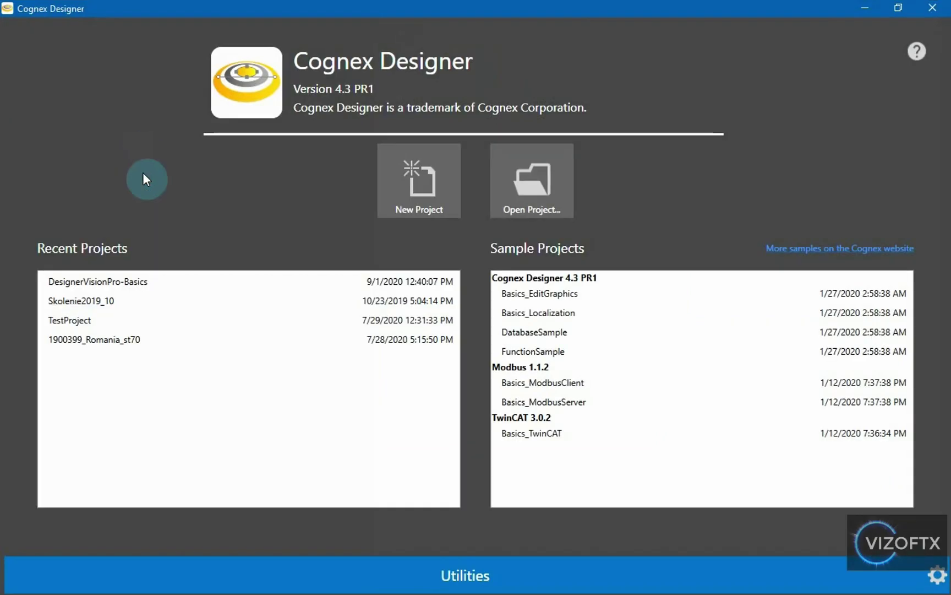
{"action": "left_click", "coordinate": [128, 282]}
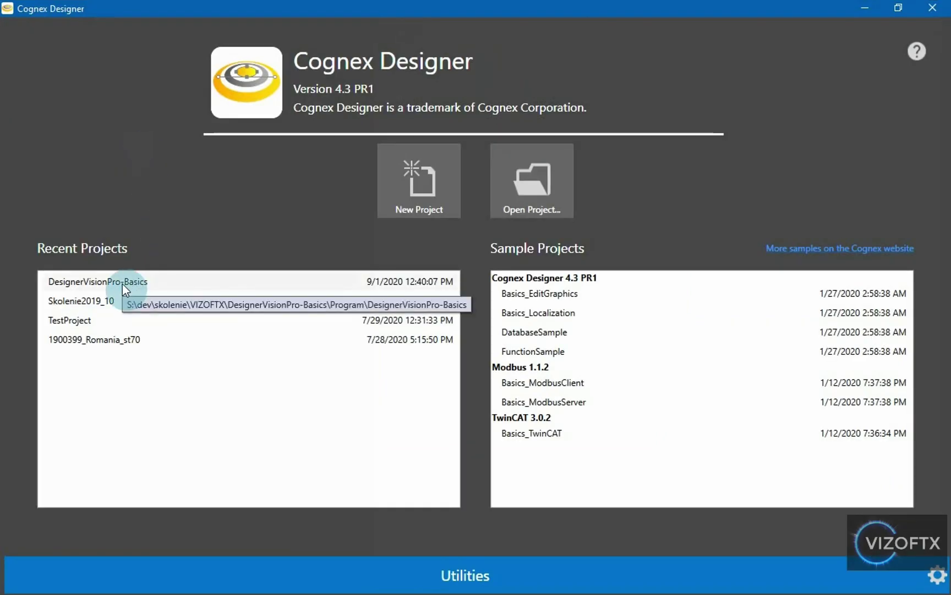
{"action": "left_click", "coordinate": [122, 283]}
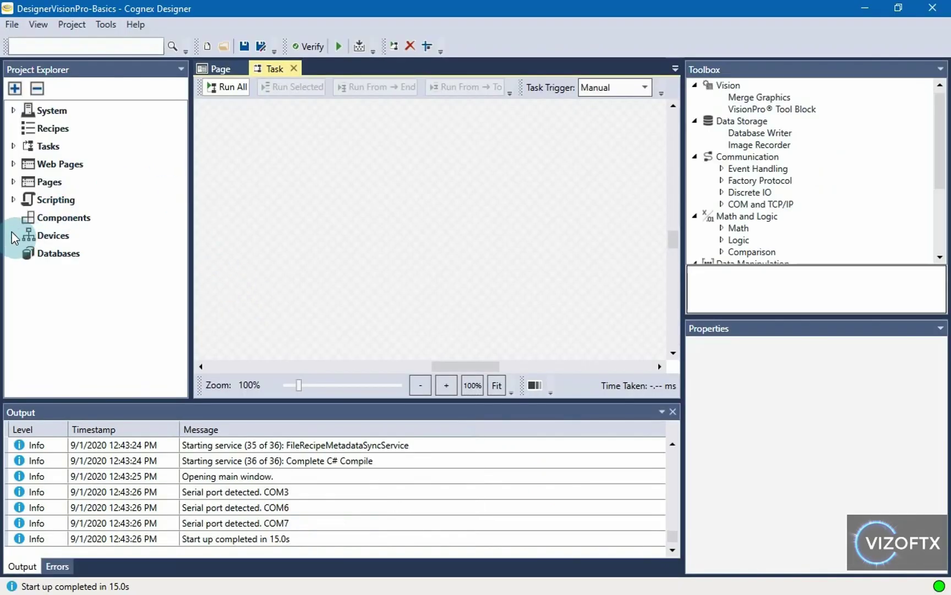
{"action": "left_click", "coordinate": [12, 235]}
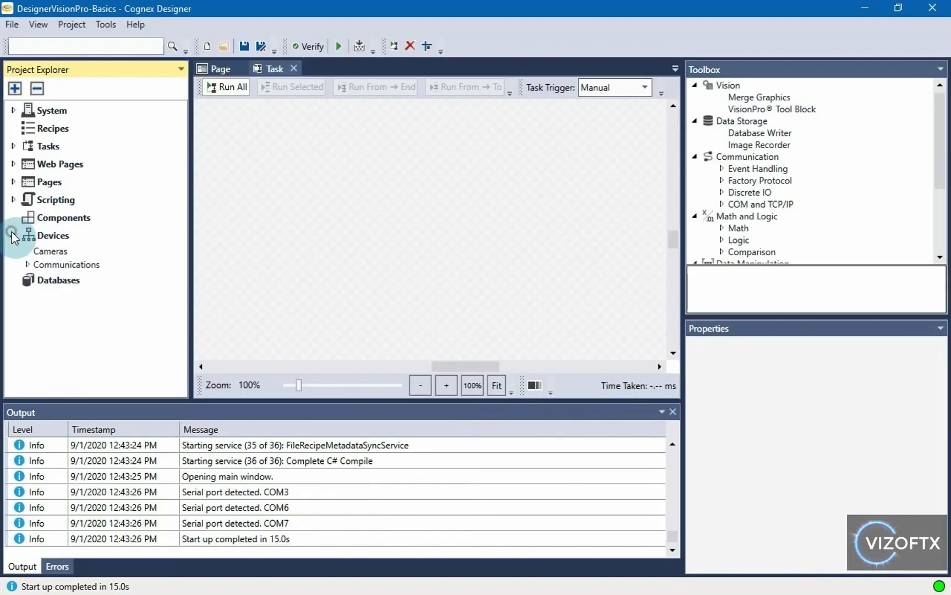
{"action": "left_click", "coordinate": [34, 250]}
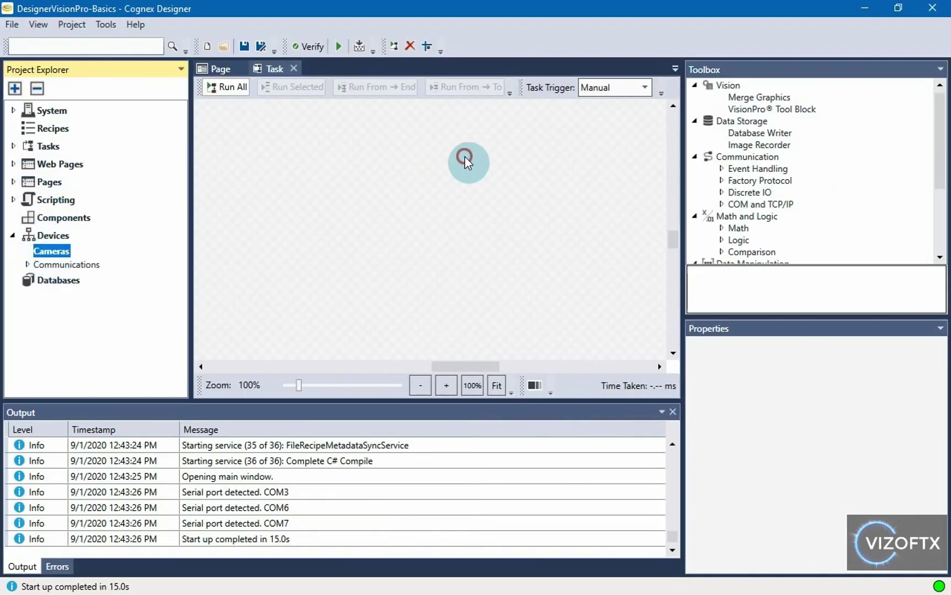
{"action": "left_click", "coordinate": [468, 165]}
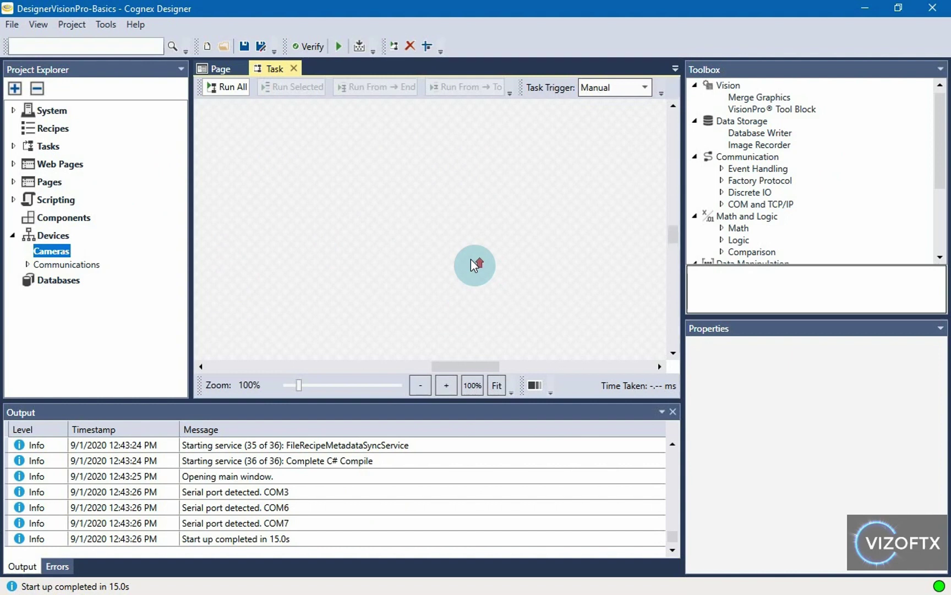
{"action": "scroll", "coordinate": [471, 260], "scroll_direction": "down", "scroll_amount": 1}
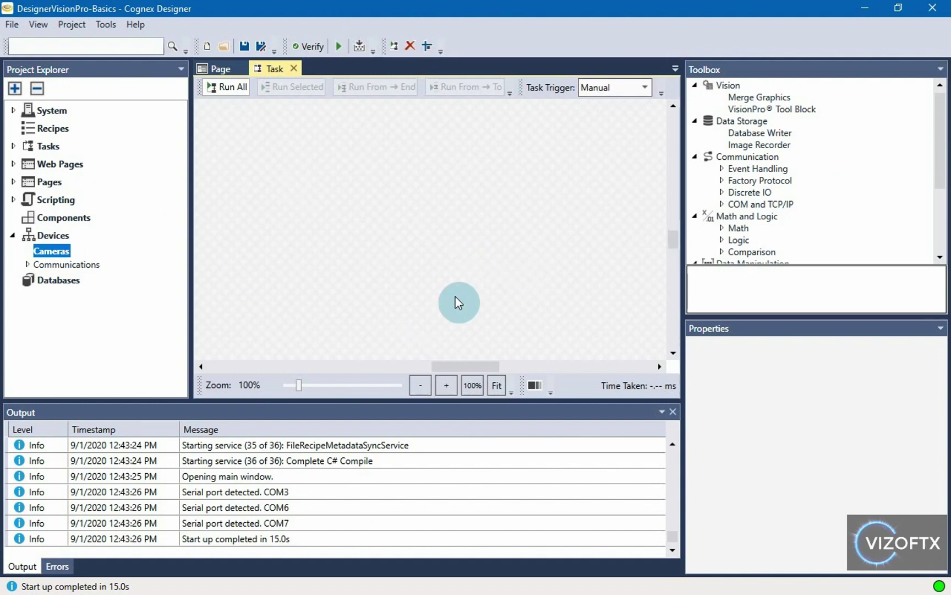
{"action": "left_click", "coordinate": [244, 48]}
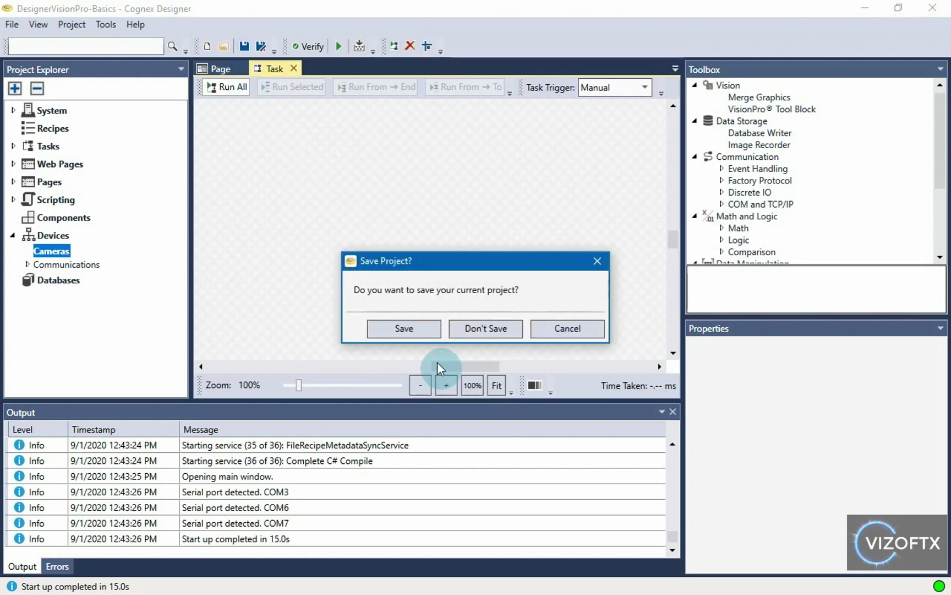
{"action": "left_click", "coordinate": [600, 327]}
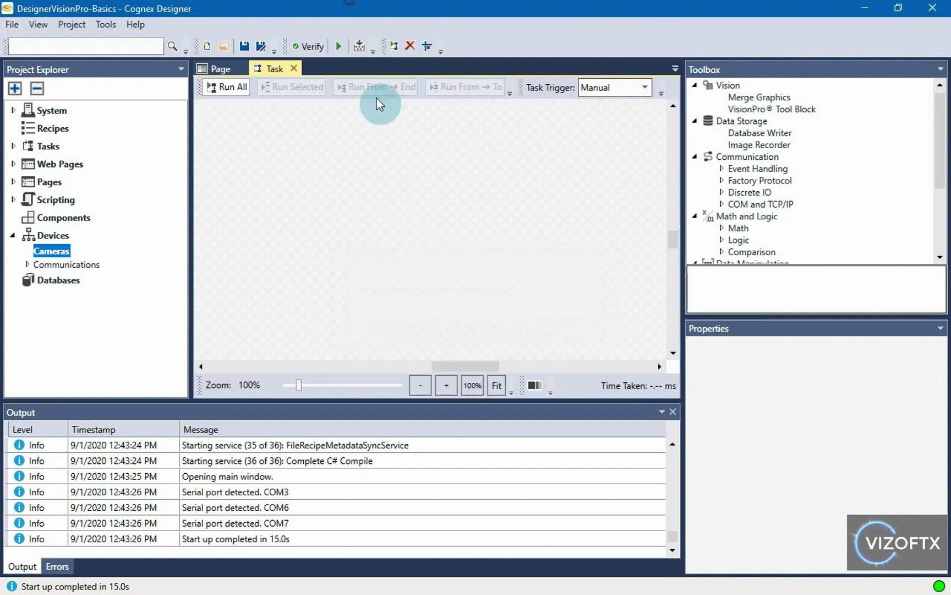
Step: Add a camera device named cam1 under Cameras
{"action": "left_click", "coordinate": [46, 250]}
{"action": "right_click", "coordinate": [52, 251]}
{"action": "mouse_move", "coordinate": [99, 257]}
{"action": "left_click", "coordinate": [179, 260]}
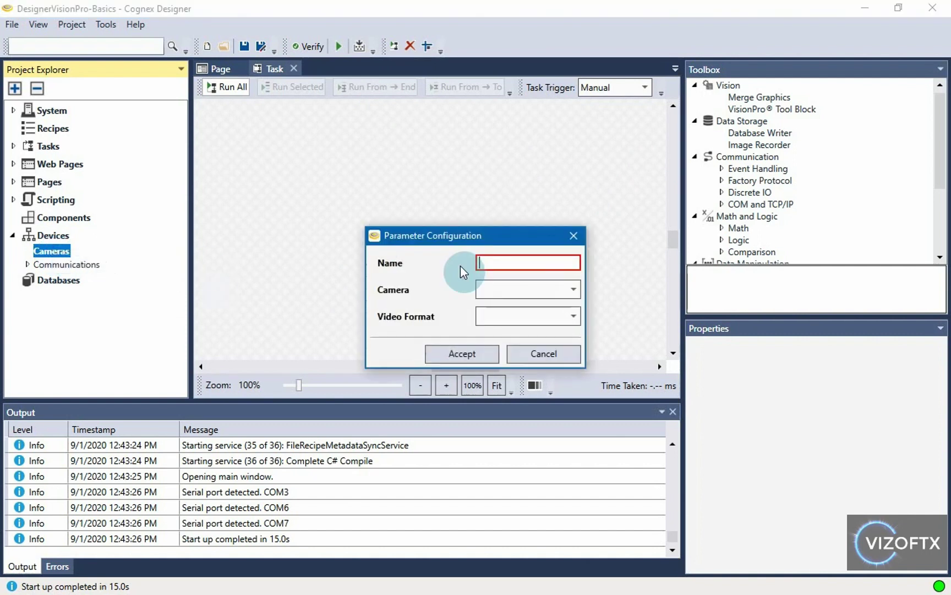
{"action": "type", "text": "cam1"}
{"action": "left_click", "coordinate": [476, 354]}
Step: Add an Image File simulation camera device named simCam1
{"action": "right_click", "coordinate": [34, 251]}
{"action": "mouse_move", "coordinate": [97, 261]}
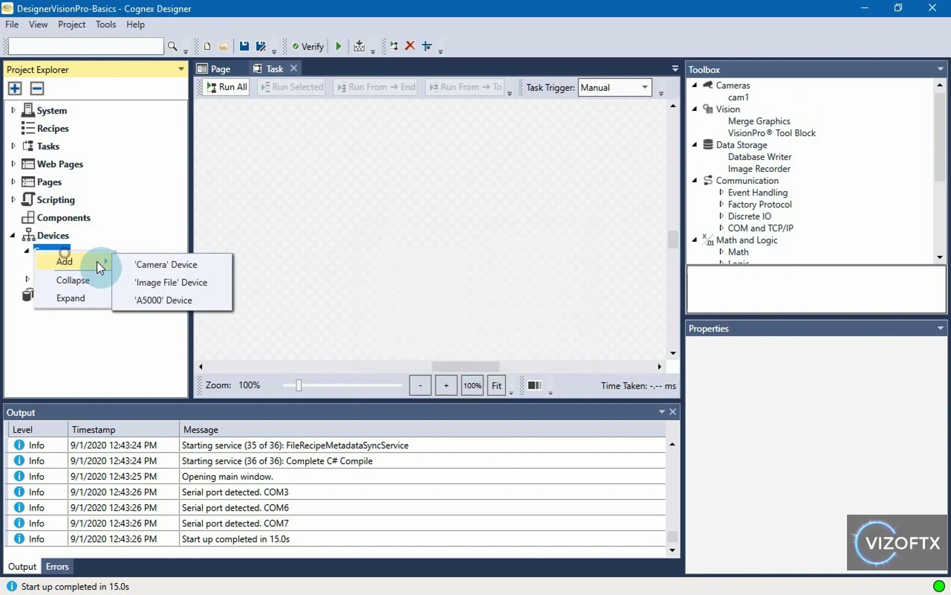
{"action": "left_click", "coordinate": [159, 280]}
{"action": "type", "text": "simCa"}
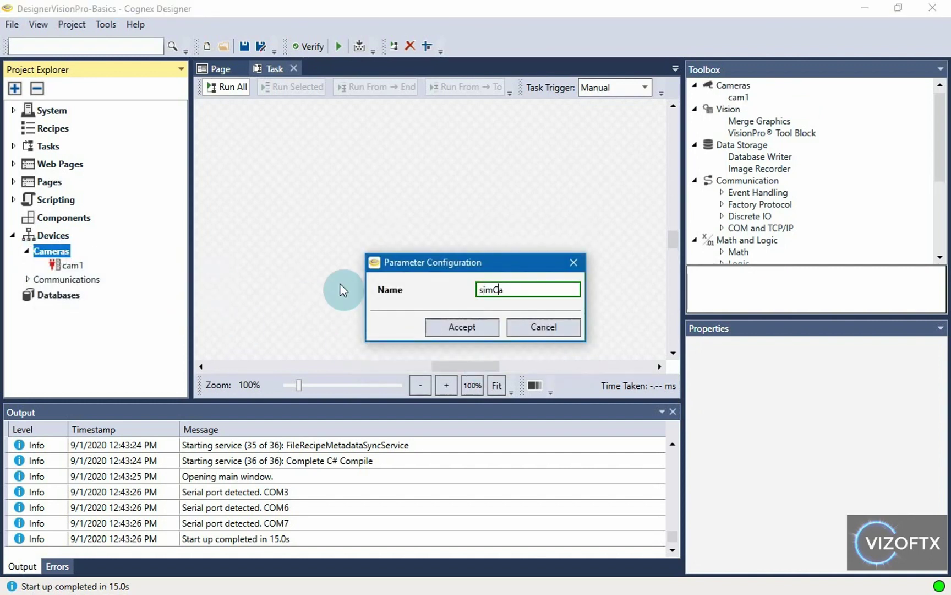
{"action": "type", "text": "m1"}
{"action": "key", "text": "Return"}
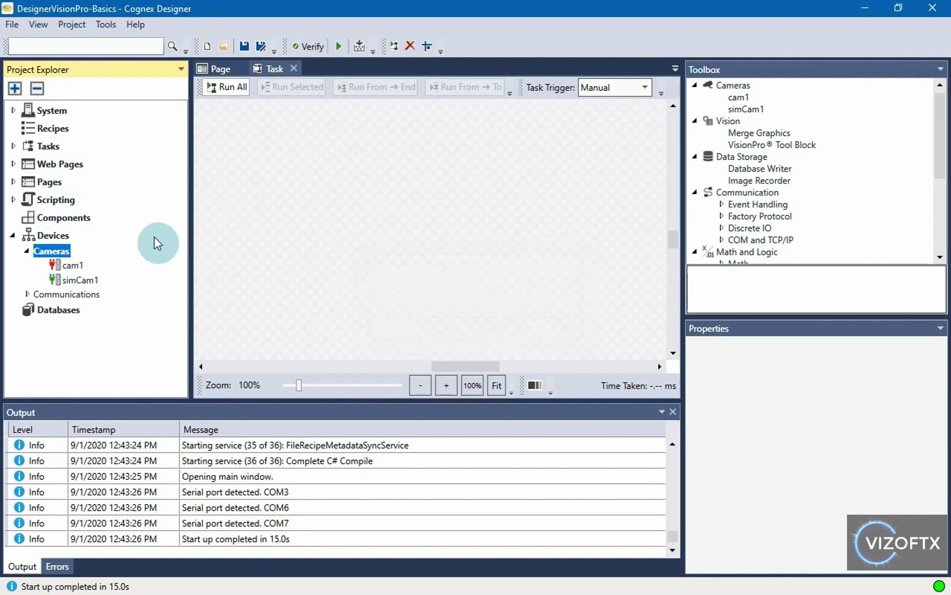
Step: Make cam1 simulate from simCam1 and place a cam1_Acquire block on the Task canvas
{"action": "right_click", "coordinate": [72, 267]}
{"action": "left_click", "coordinate": [117, 294]}
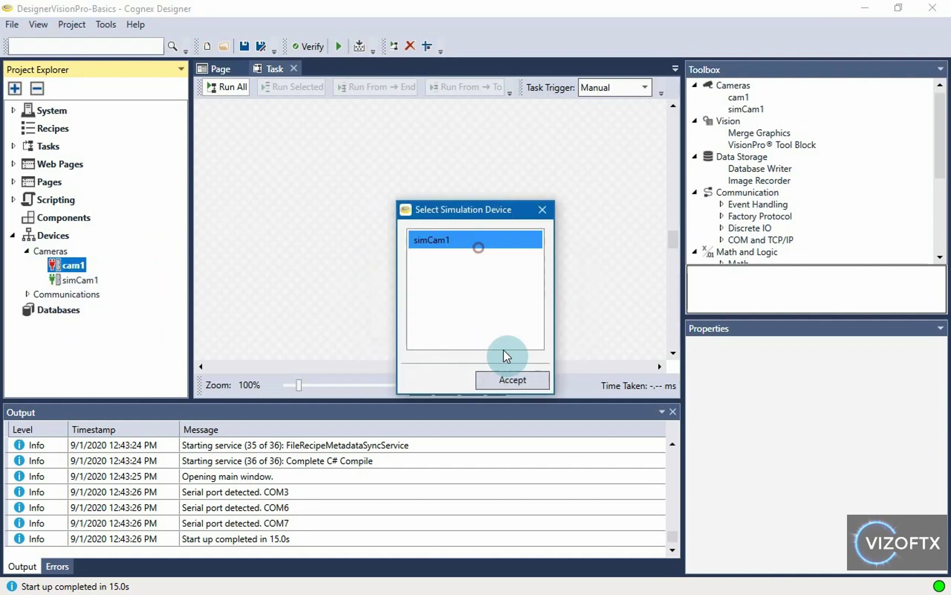
{"action": "left_click", "coordinate": [509, 379]}
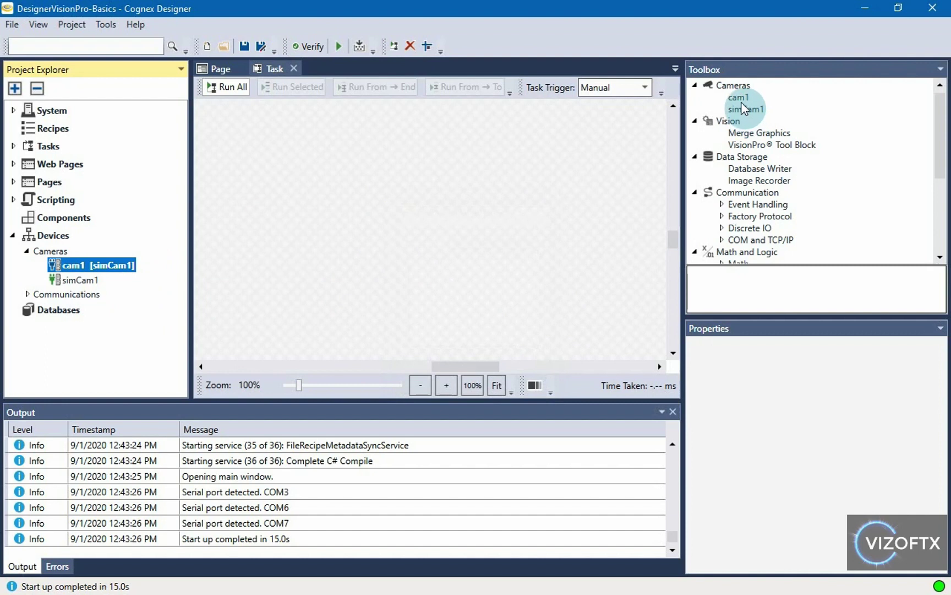
{"action": "left_click_drag", "start_coordinate": [739, 99], "coordinate": [288, 221]}
{"action": "left_click", "coordinate": [400, 193]}
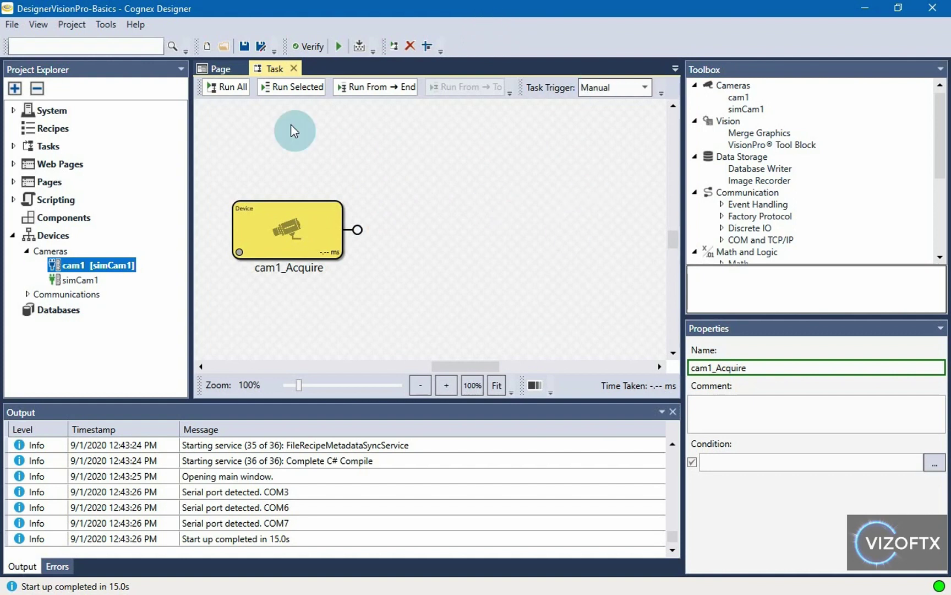
Step: Save in Designer, then compare DesignerVisionPro-Basics.cdp against the 20200901_1240_0 backup in File Explorer
{"action": "left_click", "coordinate": [243, 47]}
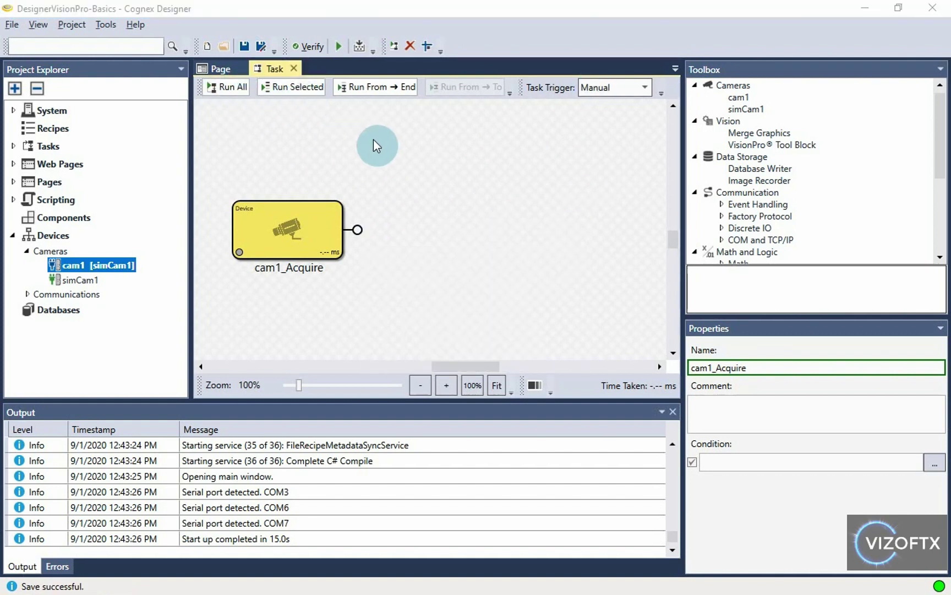
{"action": "key", "text": "alt+Tab"}
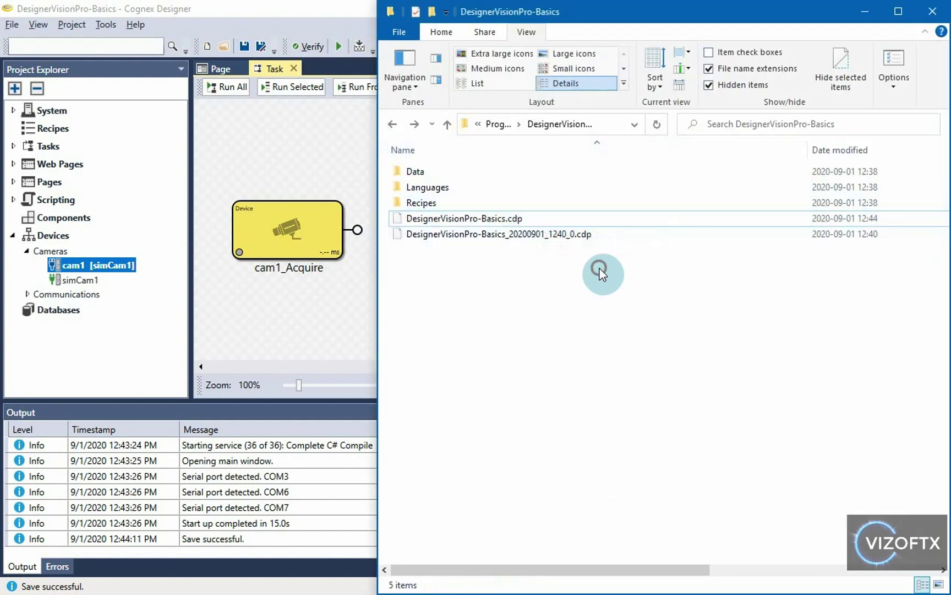
{"action": "left_click", "coordinate": [515, 233]}
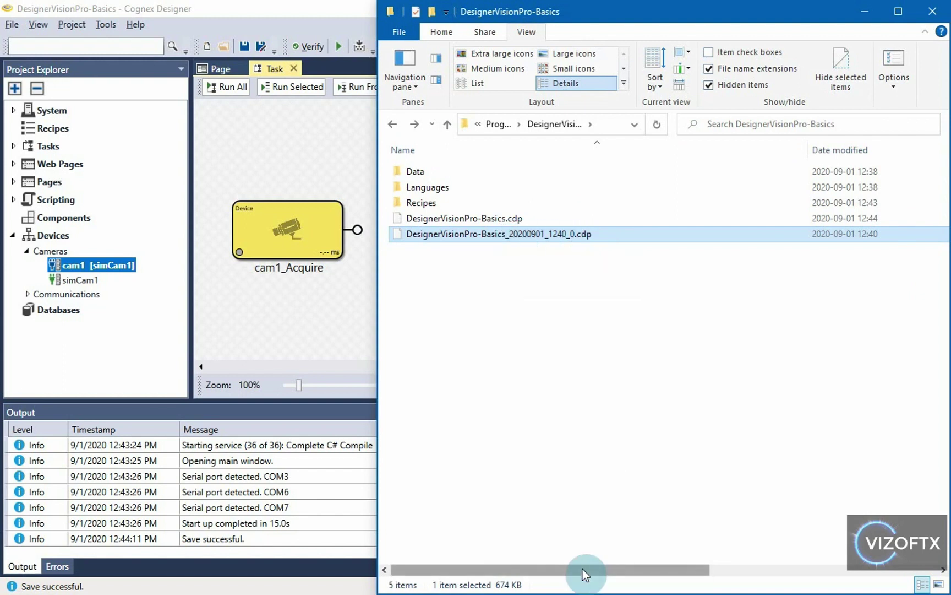
{"action": "left_click", "coordinate": [514, 219]}
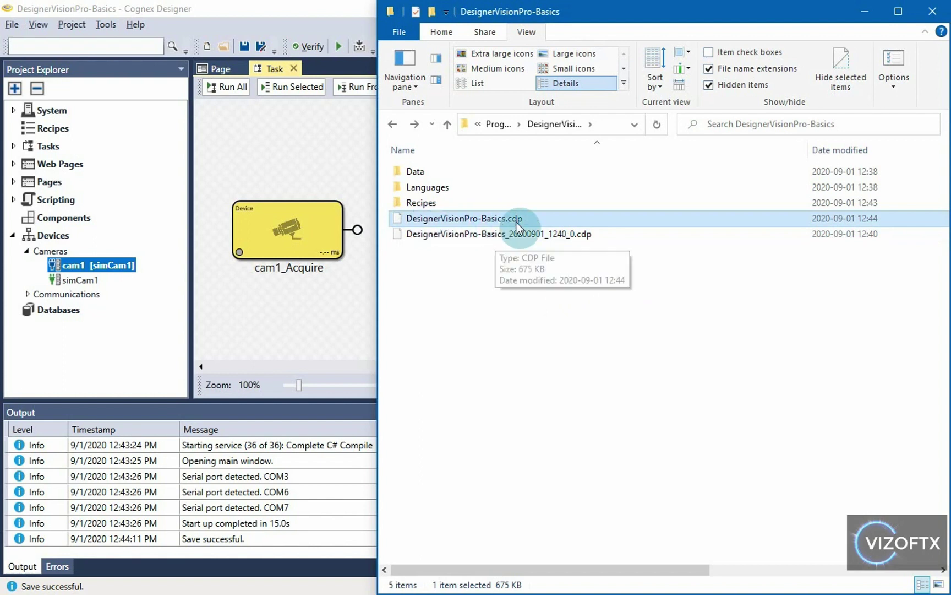
{"action": "left_click", "coordinate": [427, 240]}
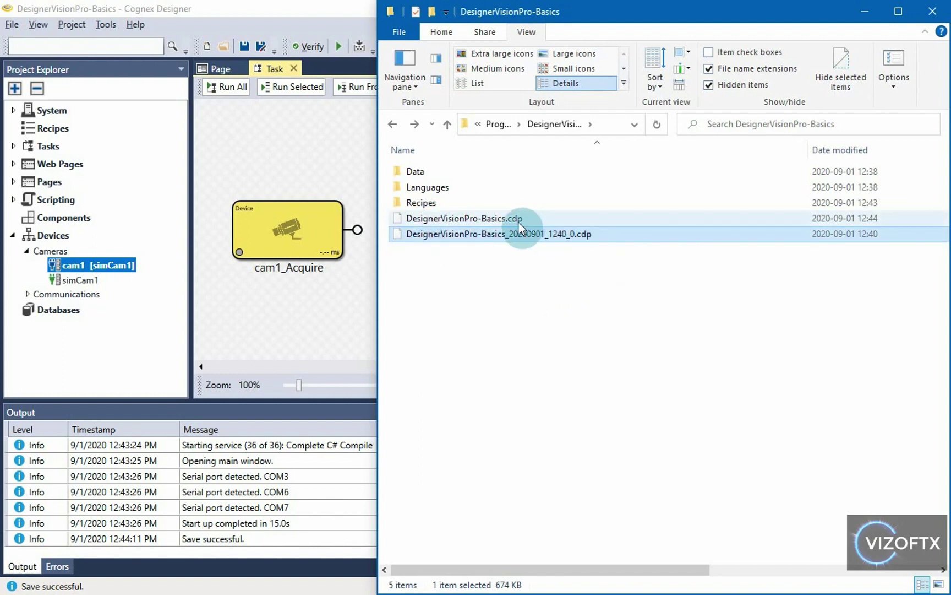
{"action": "left_click", "coordinate": [516, 220]}
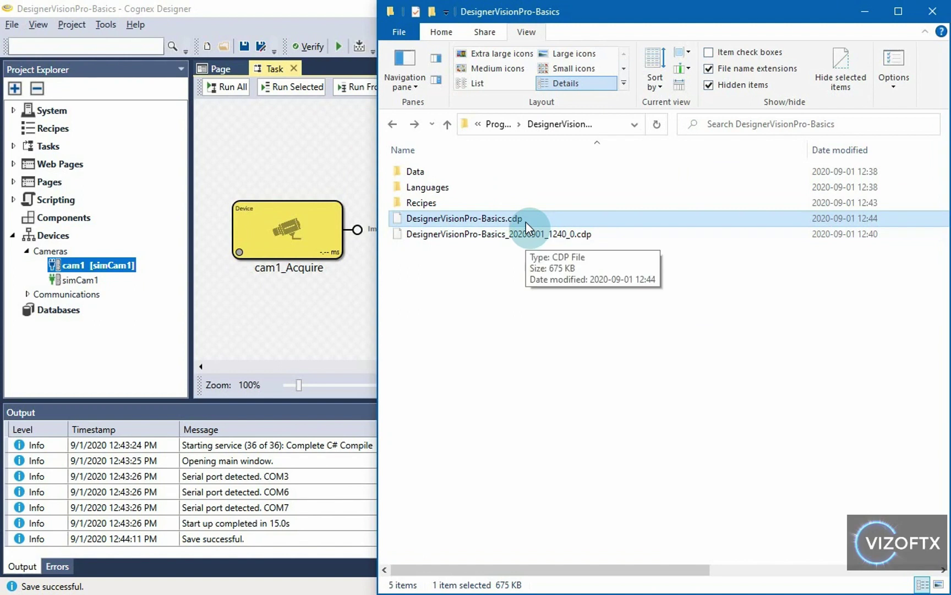
{"action": "left_click", "coordinate": [537, 234]}
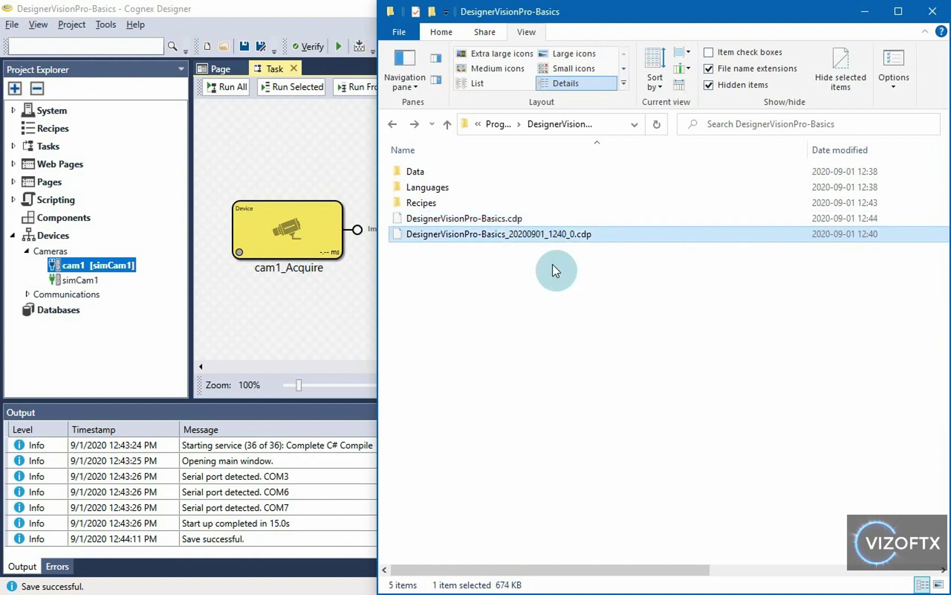
Step: Save the project again in Cognex Designer and check the new 1244_2 backup in the folder
{"action": "left_click", "coordinate": [301, 167]}
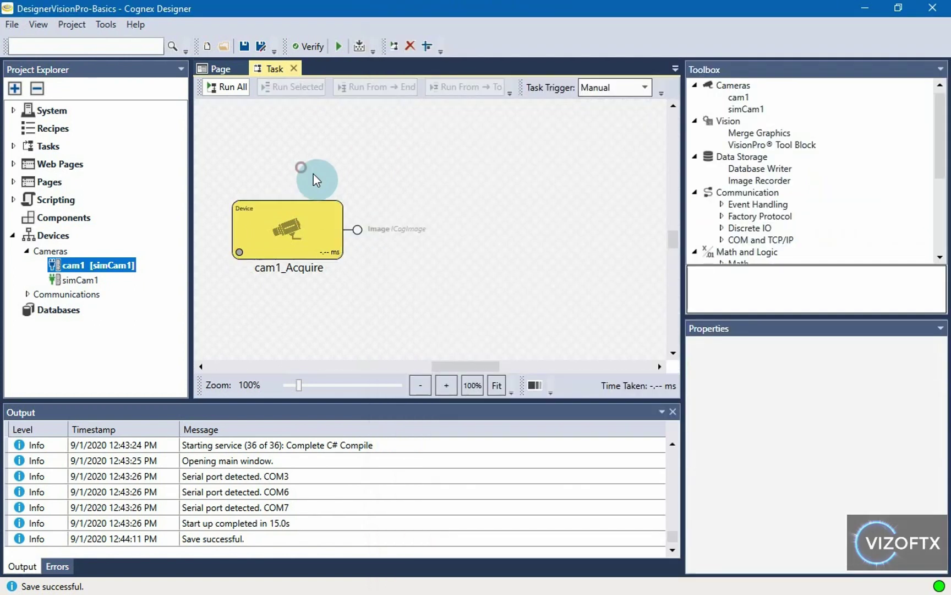
{"action": "key", "text": "ctrl+s"}
{"action": "key", "text": "ctrl+s"}
{"action": "key", "text": "ctrl+s"}
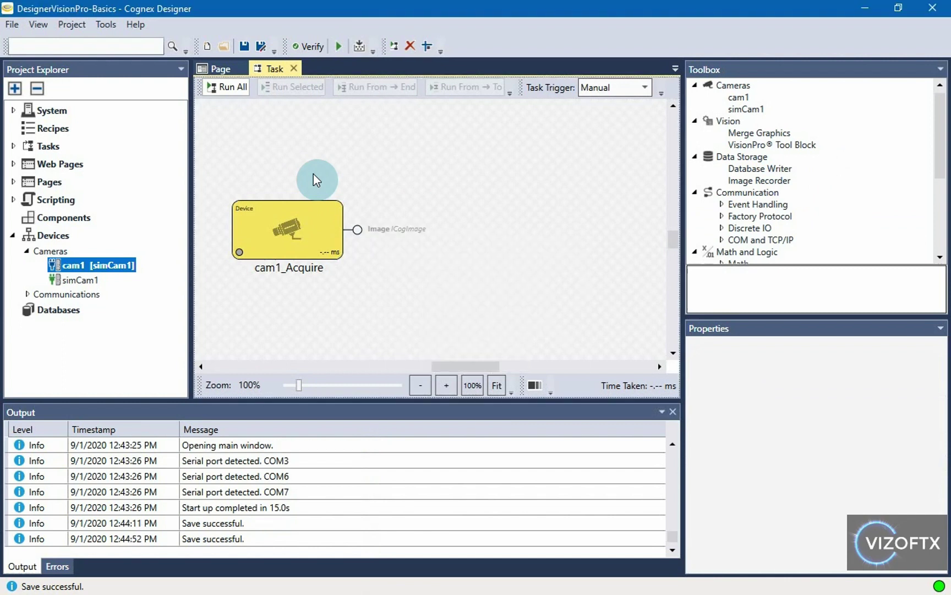
{"action": "key", "text": "alt+Tab"}
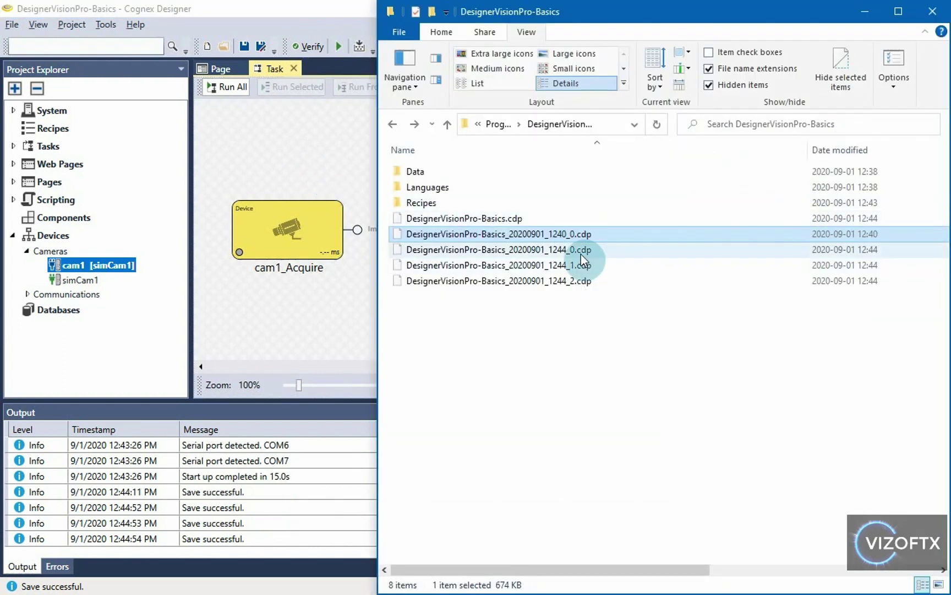
{"action": "left_click", "coordinate": [575, 280]}
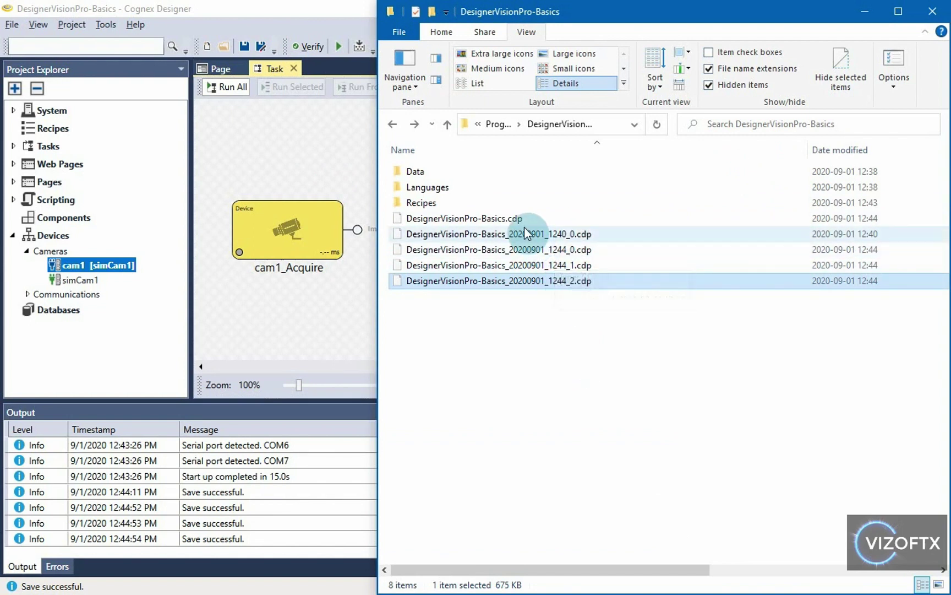
Step: Select the main DesignerVisionPro-Basics.cdp file and begin renaming it
{"action": "left_click", "coordinate": [659, 362]}
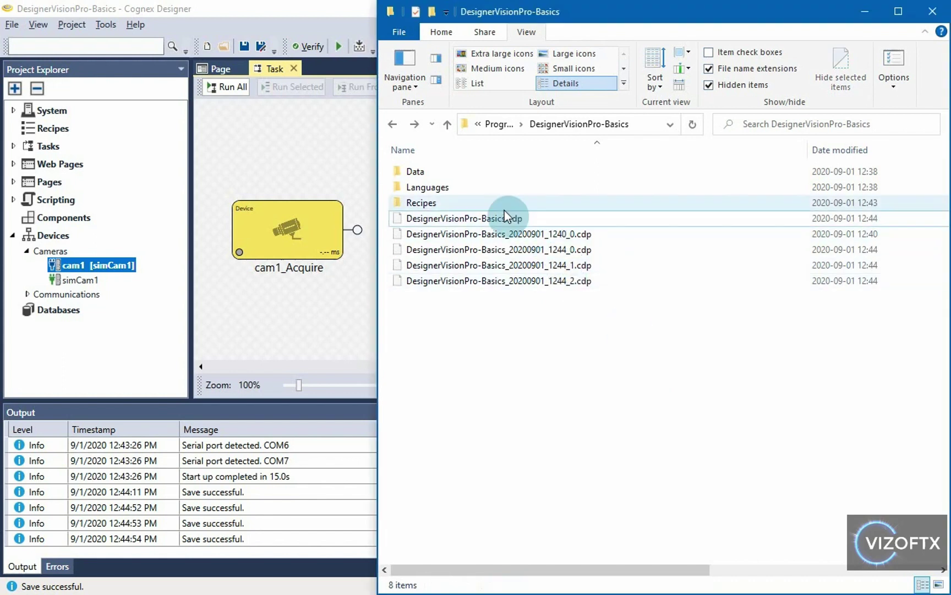
{"action": "left_click", "coordinate": [432, 223]}
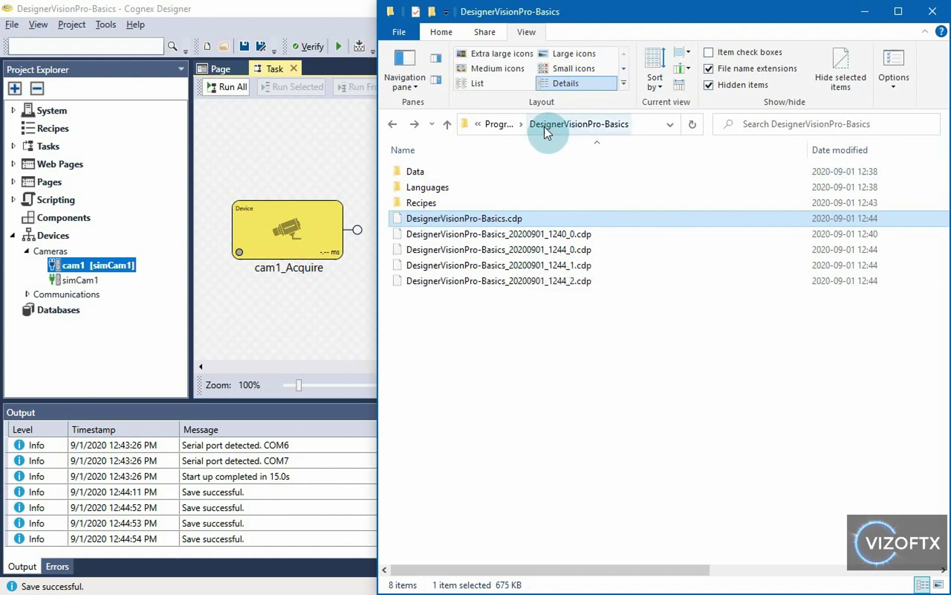
{"action": "left_click", "coordinate": [443, 218]}
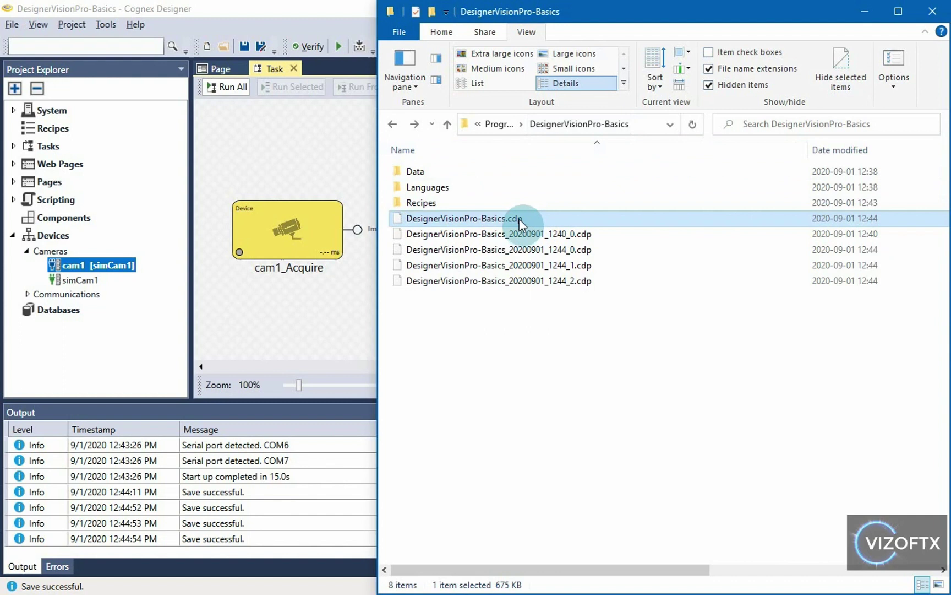
Step: Cancel the rename, go up to the Program folder and reopen the DesignerVisionPro-Basics folder
{"action": "key", "text": "Escape"}
{"action": "left_click", "coordinate": [390, 126]}
{"action": "left_click", "coordinate": [432, 172]}
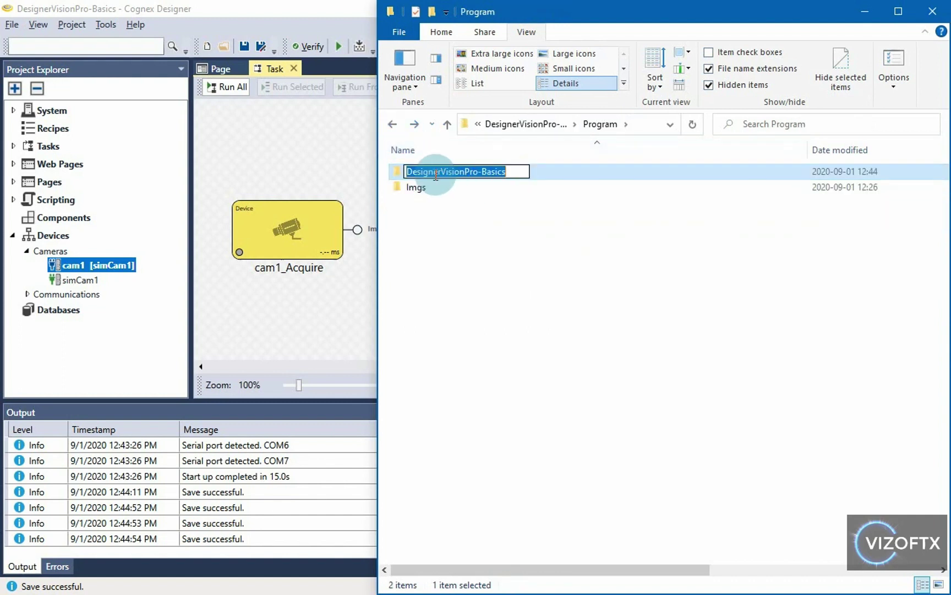
{"action": "key", "text": "Escape"}
{"action": "double_click", "coordinate": [516, 175]}
Step: Look over the main project file and the 1244_2 and 1240_0 backups
{"action": "left_click", "coordinate": [467, 222]}
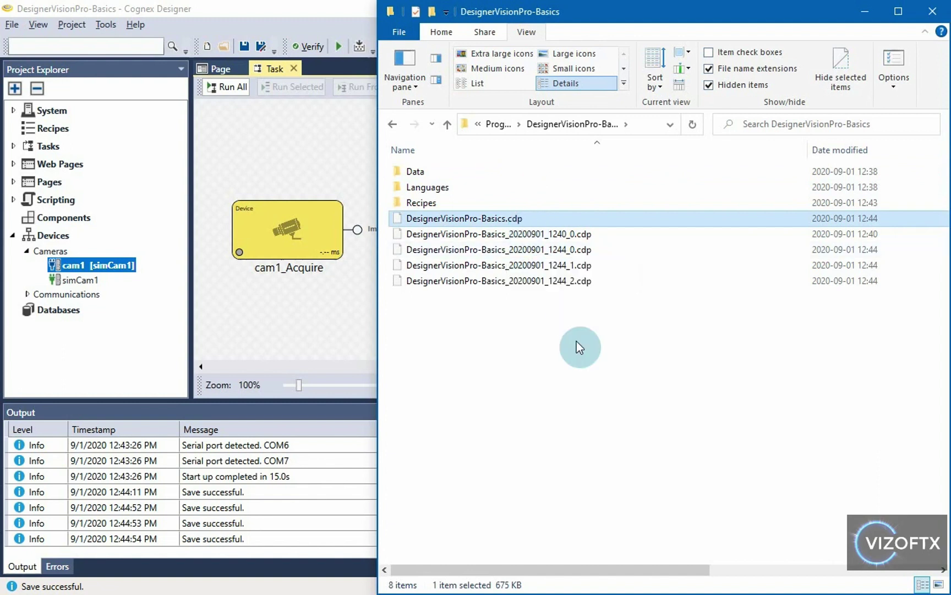
{"action": "left_click", "coordinate": [558, 286]}
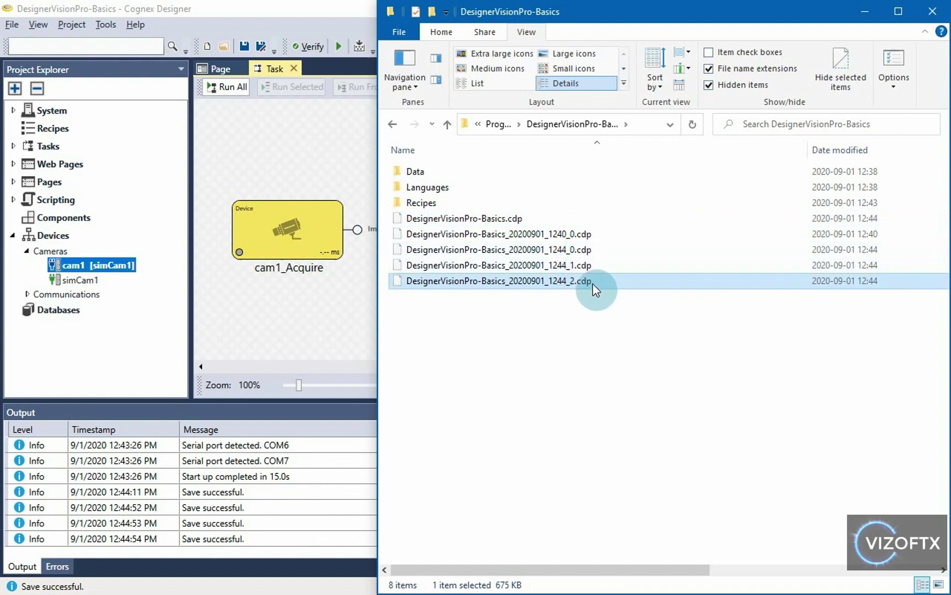
{"action": "left_click", "coordinate": [599, 237]}
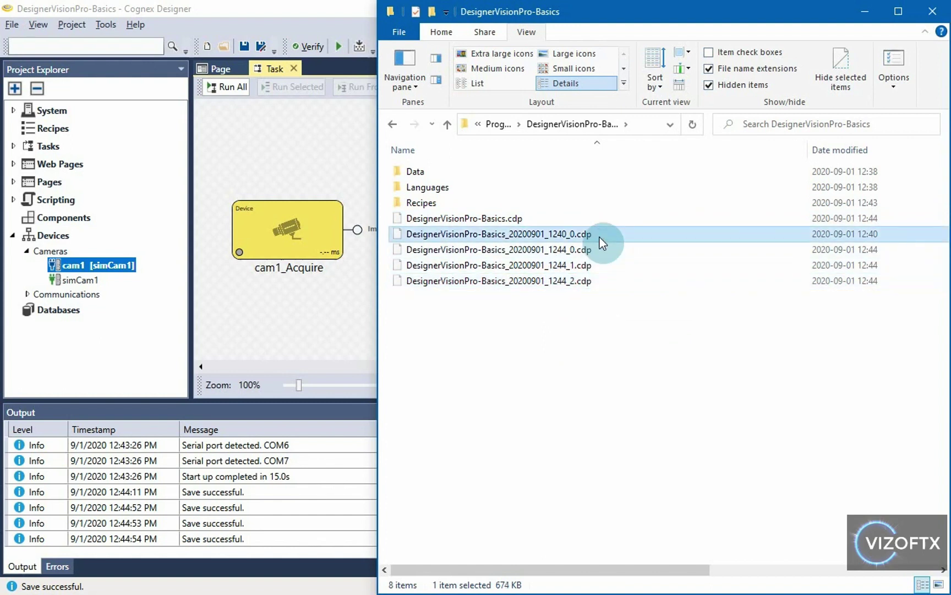
{"action": "left_click", "coordinate": [515, 218]}
Step: Rename DesignerVisionPro-Basics.cdp to DesignerVisionPro-Basics_zaloha.cdp
{"action": "left_click", "coordinate": [513, 218]}
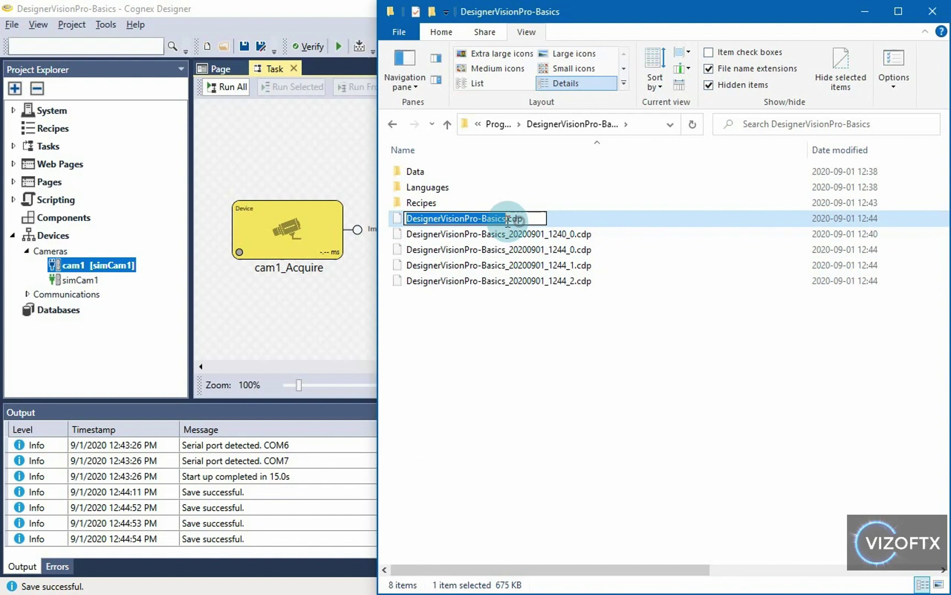
{"action": "left_click", "coordinate": [545, 218]}
{"action": "type", "text": "_"}
{"action": "key", "text": "Return"}
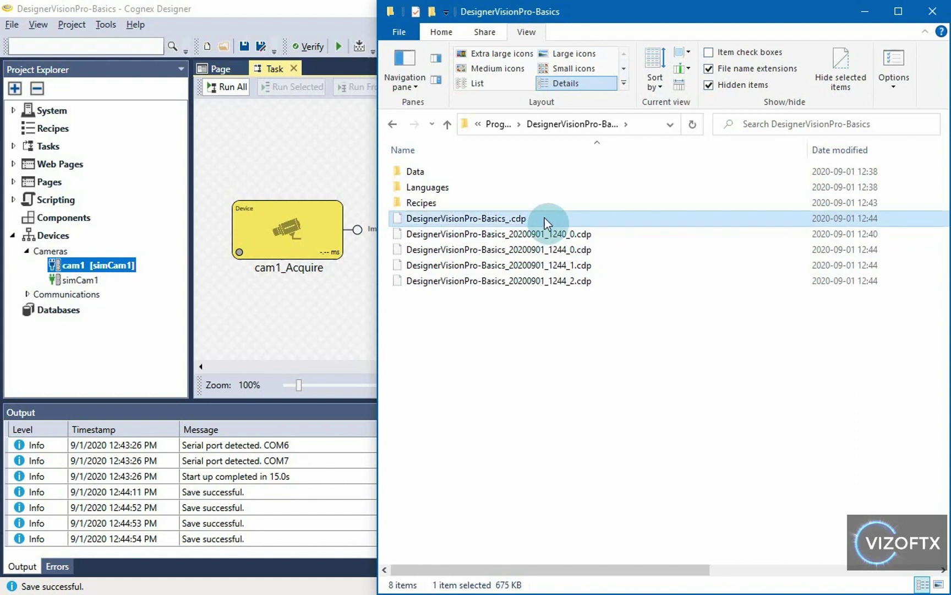
{"action": "left_click", "coordinate": [508, 223]}
{"action": "type", "text": "zaloha"}
{"action": "key", "text": "Return"}
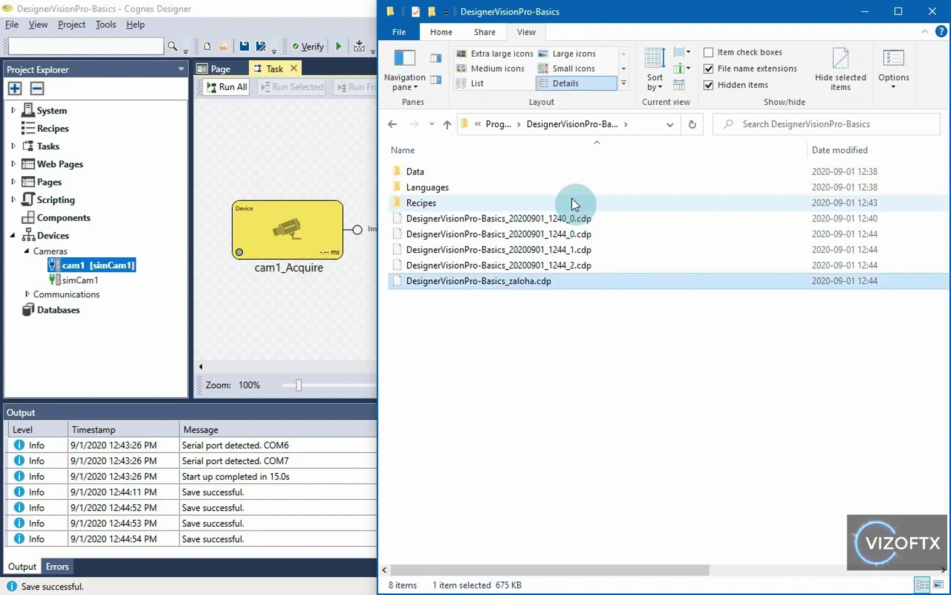
Step: Maximize Cognex Designer, begin closing it, then cancel to keep the project open
{"action": "double_click", "coordinate": [213, 7]}
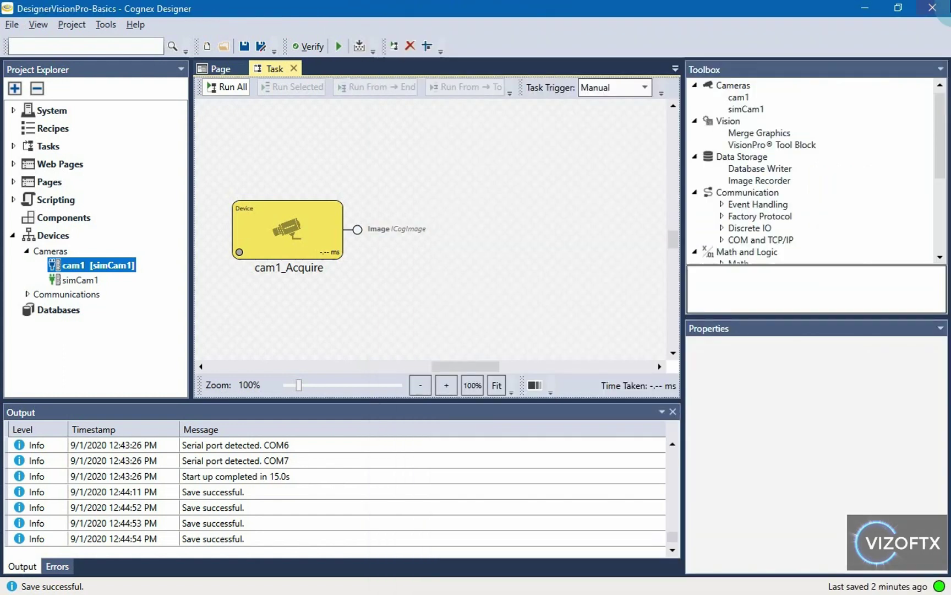
{"action": "left_click", "coordinate": [935, 8]}
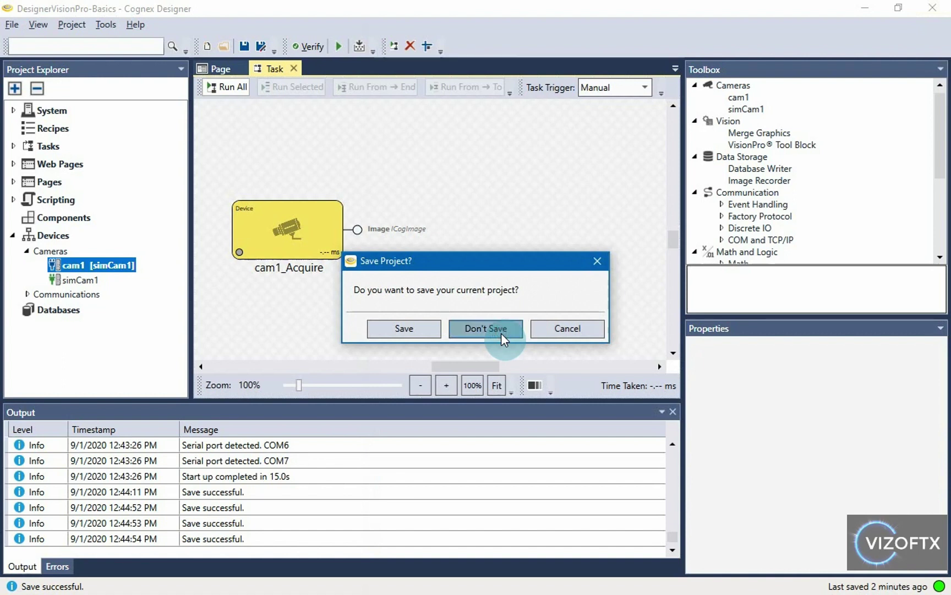
{"action": "left_click", "coordinate": [490, 267]}
{"action": "left_click", "coordinate": [570, 329]}
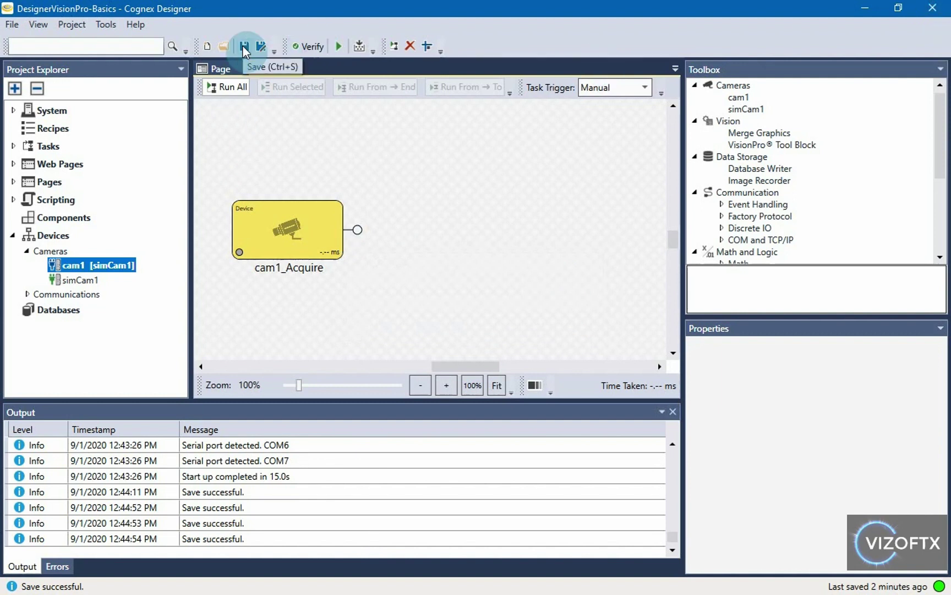
Step: Save the project in Cognex Designer with Ctrl+S
{"action": "key", "text": "alt+Tab"}
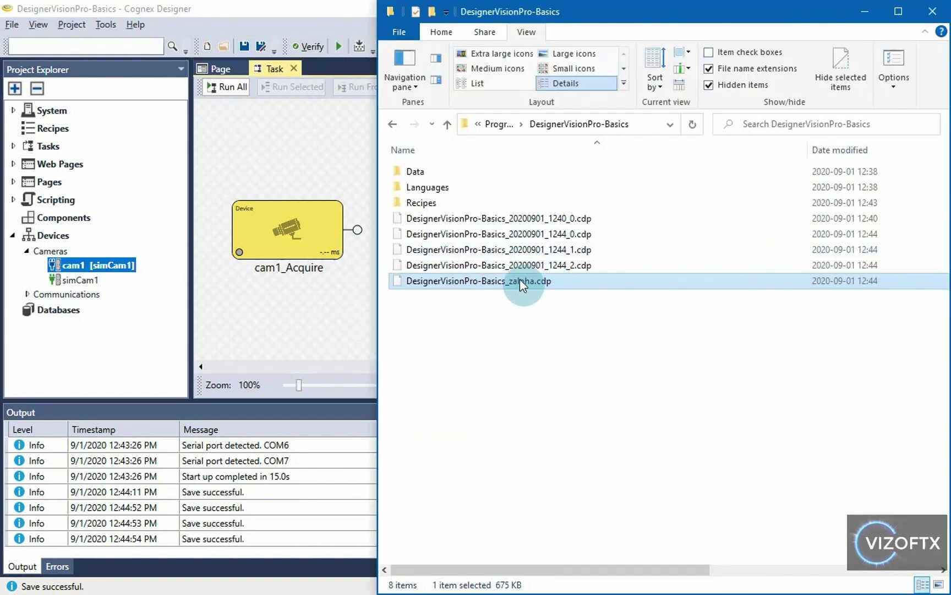
{"action": "key", "text": "alt+Tab"}
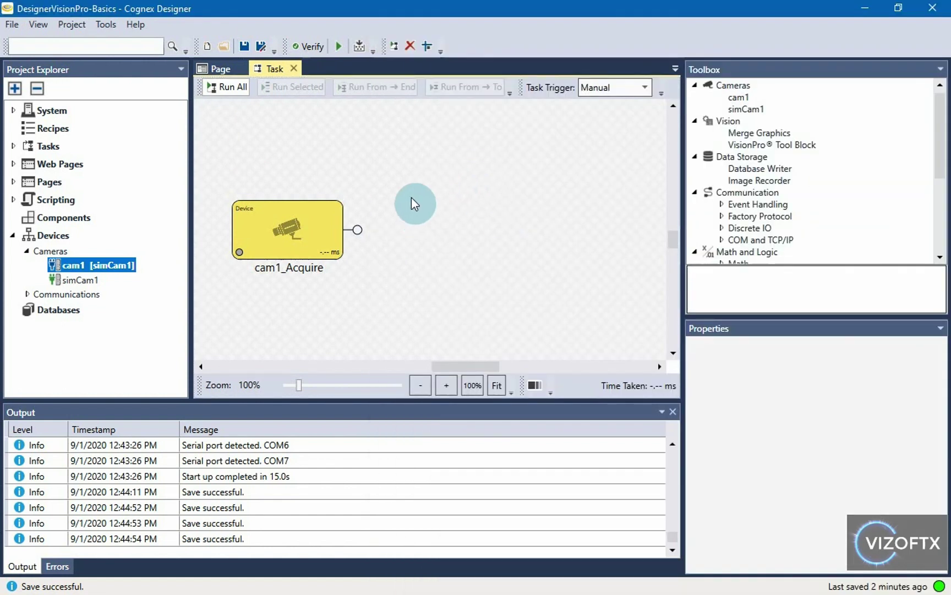
{"action": "key", "text": "ctrl+s"}
Step: Delete the recreated DesignerVisionPro-Basics.cdp and select the _zaloha backup copy
{"action": "key", "text": "alt+Tab"}
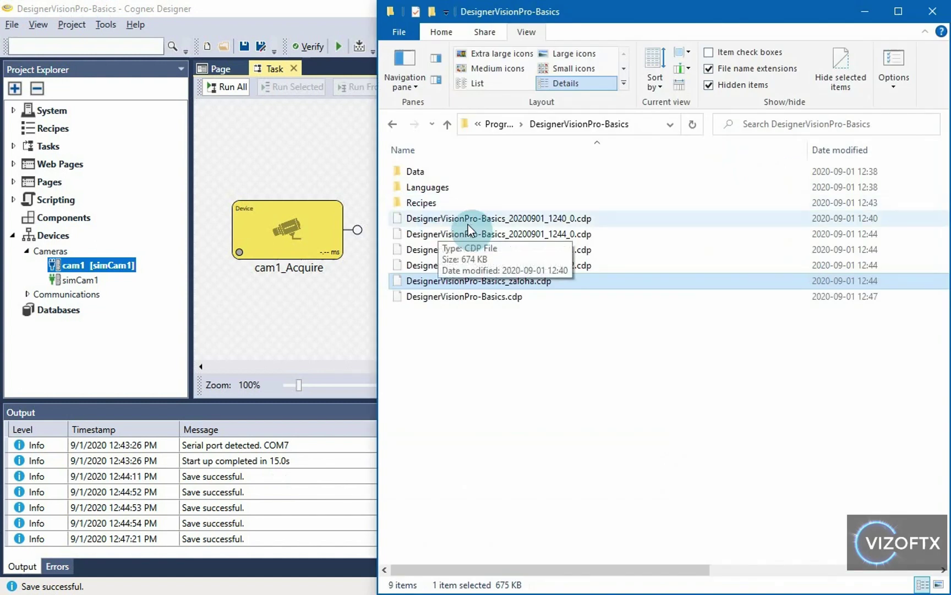
{"action": "left_click", "coordinate": [509, 222]}
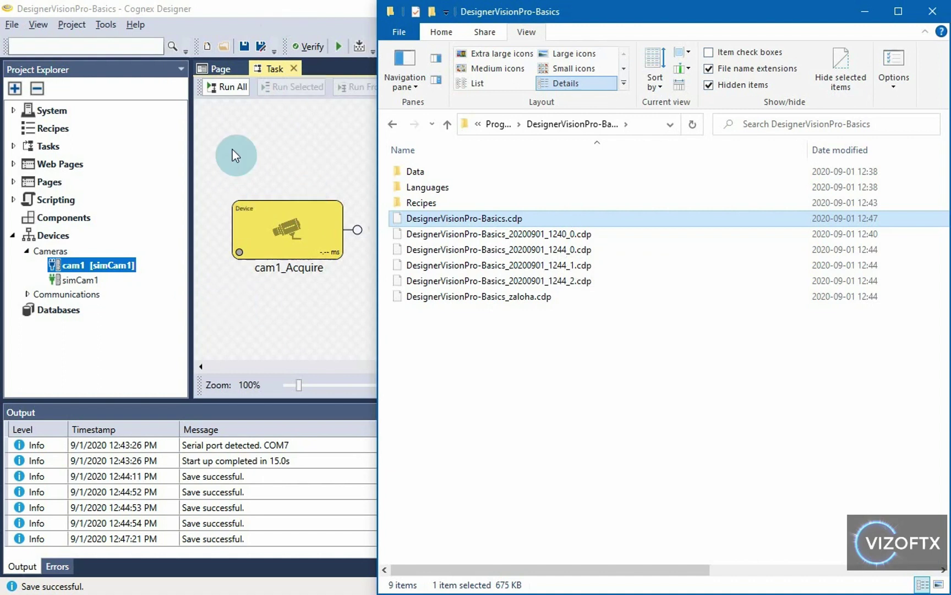
{"action": "left_click", "coordinate": [540, 331]}
{"action": "left_click", "coordinate": [542, 221]}
{"action": "key", "text": "Delete"}
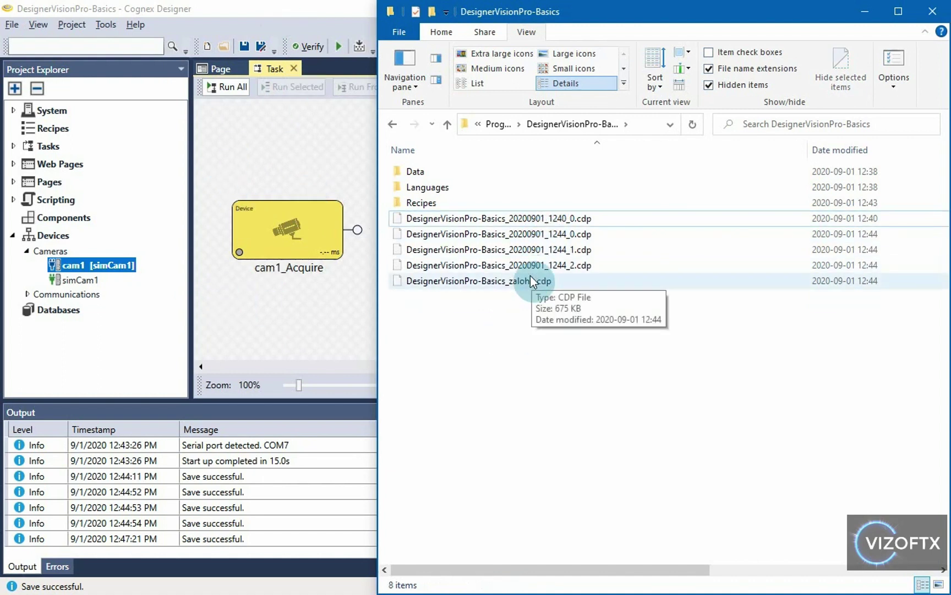
{"action": "left_click", "coordinate": [530, 276]}
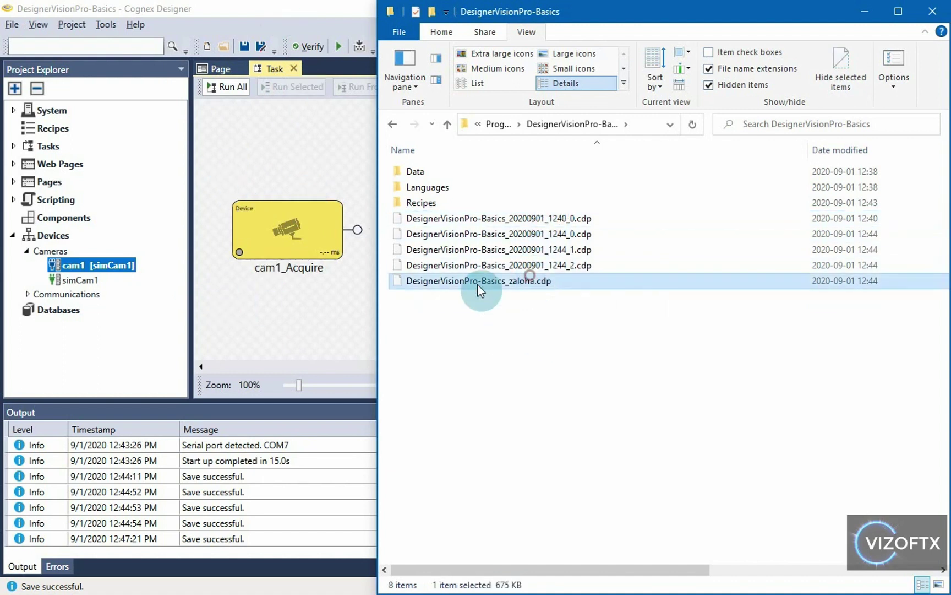
Step: Close Designer without saving, then try shortening the 1240_0 backup's name and cancel
{"action": "left_click", "coordinate": [319, 7]}
{"action": "left_click", "coordinate": [480, 328]}
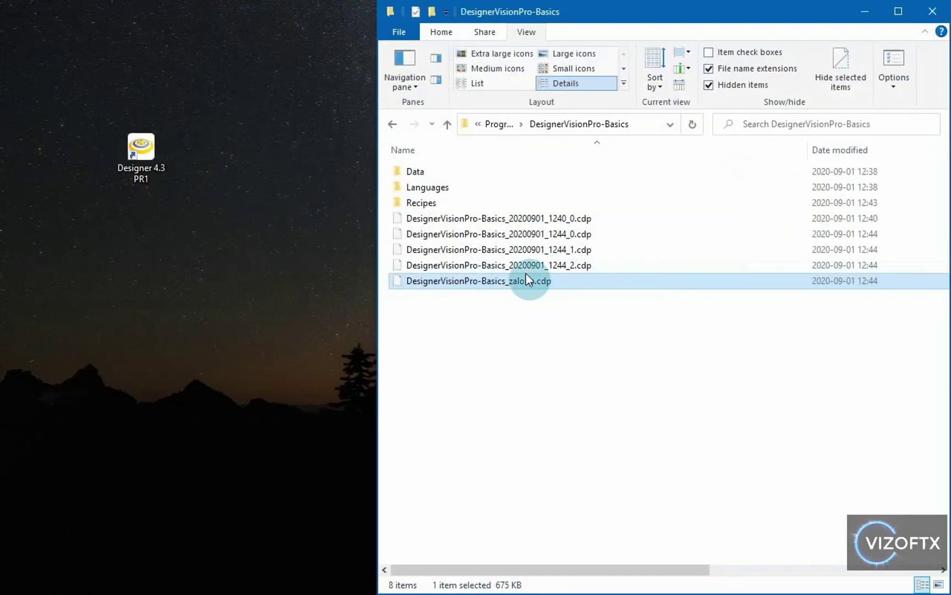
{"action": "left_click", "coordinate": [557, 221]}
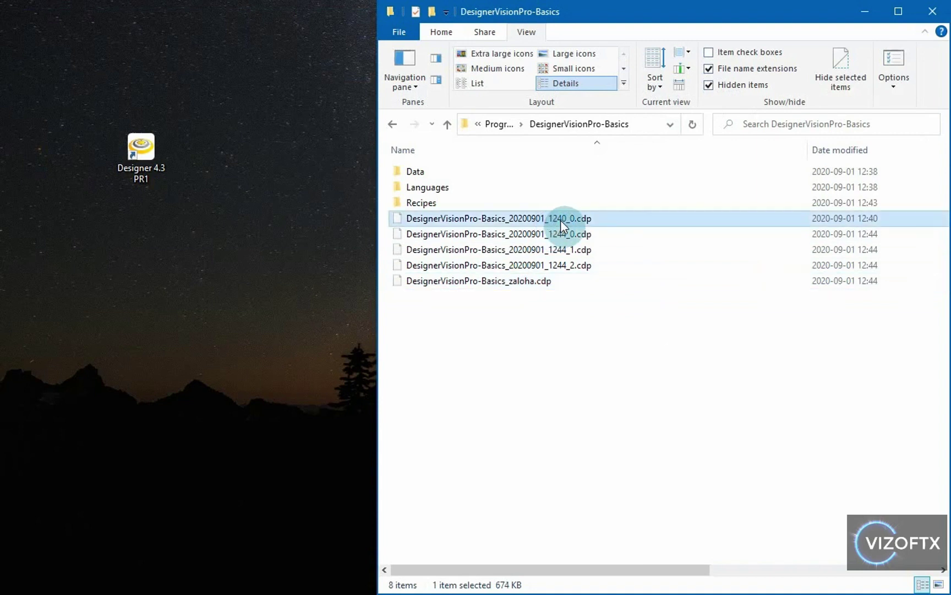
{"action": "left_click", "coordinate": [560, 220]}
{"action": "left_click", "coordinate": [574, 219]}
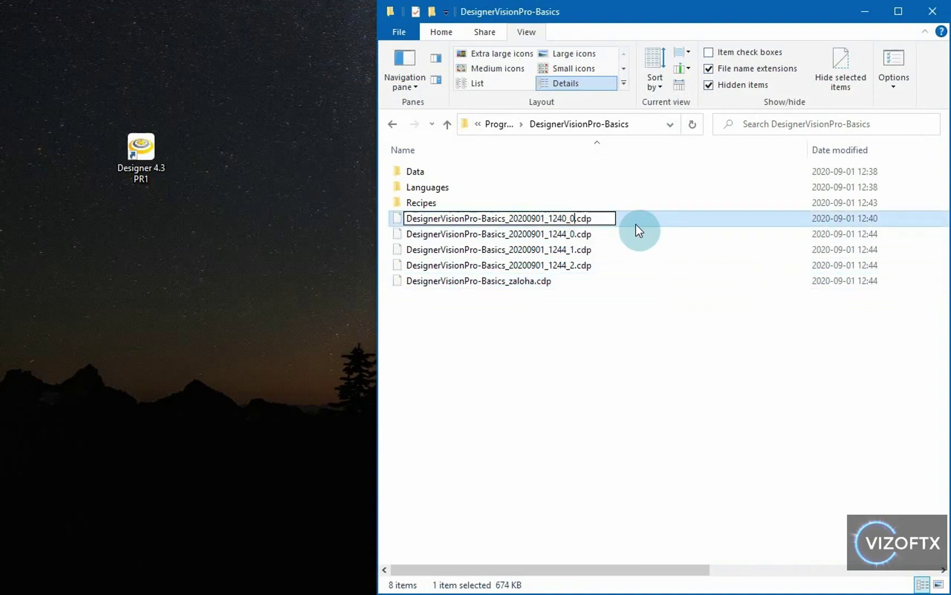
{"action": "key", "text": "BackSpace"}
{"action": "key", "text": "BackSpace"}
{"action": "key", "text": "BackSpace"}
{"action": "key", "text": "BackSpace"}
{"action": "key", "text": "BackSpace"}
{"action": "key", "text": "BackSpace"}
{"action": "key", "text": "BackSpace"}
{"action": "key", "text": "BackSpace"}
{"action": "key", "text": "BackSpace"}
{"action": "key", "text": "BackSpace"}
{"action": "key", "text": "BackSpace"}
{"action": "key", "text": "BackSpace"}
{"action": "key", "text": "BackSpace"}
{"action": "key", "text": "BackSpace"}
{"action": "key", "text": "BackSpace"}
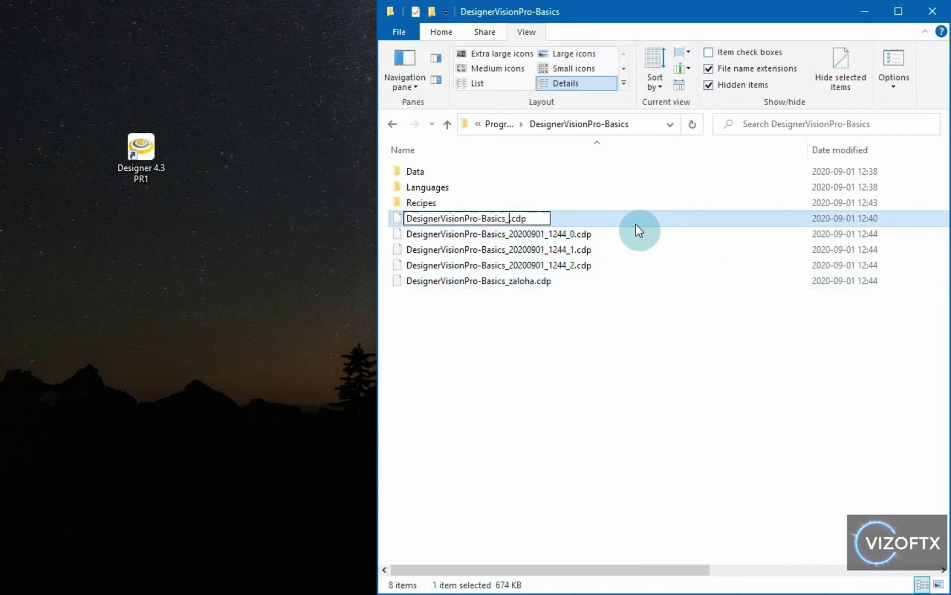
{"action": "key", "text": "BackSpace"}
{"action": "key", "text": "Escape"}
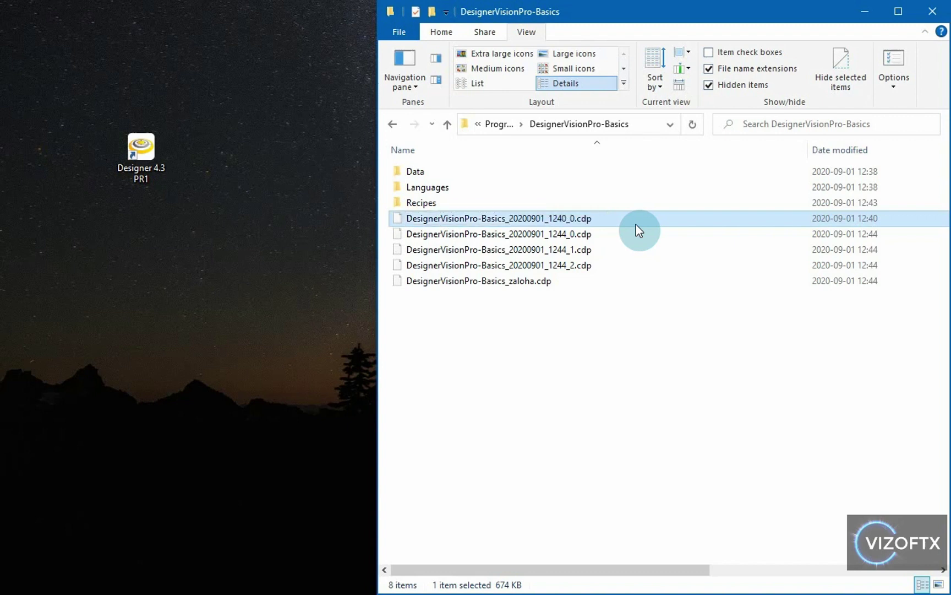
Step: Paste a copy of the 1240_0 backup as DesignerVisionPro-Basics.cdp and relaunch Designer 4.3 PR1
{"action": "key", "text": "ctrl+v"}
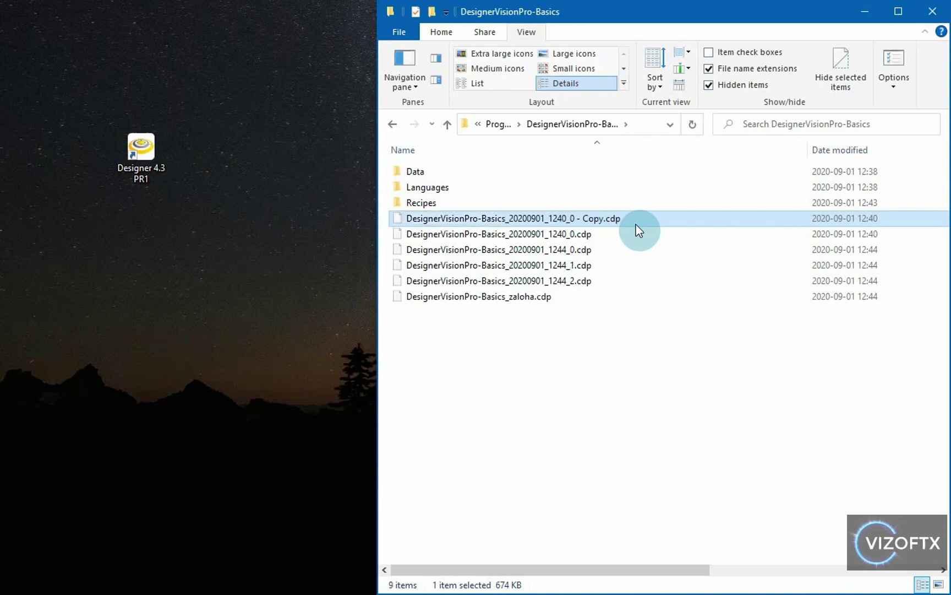
{"action": "left_click", "coordinate": [604, 220]}
{"action": "key", "text": "Right"}
{"action": "key", "text": "BackSpace"}
{"action": "key", "text": "BackSpace"}
{"action": "key", "text": "BackSpace"}
{"action": "key", "text": "BackSpace"}
{"action": "key", "text": "BackSpace"}
{"action": "key", "text": "BackSpace"}
{"action": "key", "text": "BackSpace"}
{"action": "key", "text": "BackSpace"}
{"action": "key", "text": "BackSpace"}
{"action": "key", "text": "BackSpace"}
{"action": "key", "text": "BackSpace"}
{"action": "key", "text": "BackSpace"}
{"action": "key", "text": "BackSpace"}
{"action": "key", "text": "BackSpace"}
{"action": "key", "text": "BackSpace"}
{"action": "key", "text": "BackSpace"}
{"action": "key", "text": "BackSpace"}
{"action": "key", "text": "BackSpace"}
{"action": "key", "text": "BackSpace"}
{"action": "key", "text": "BackSpace"}
{"action": "key", "text": "BackSpace"}
{"action": "key", "text": "BackSpace"}
{"action": "key", "text": "BackSpace"}
{"action": "key", "text": "Return"}
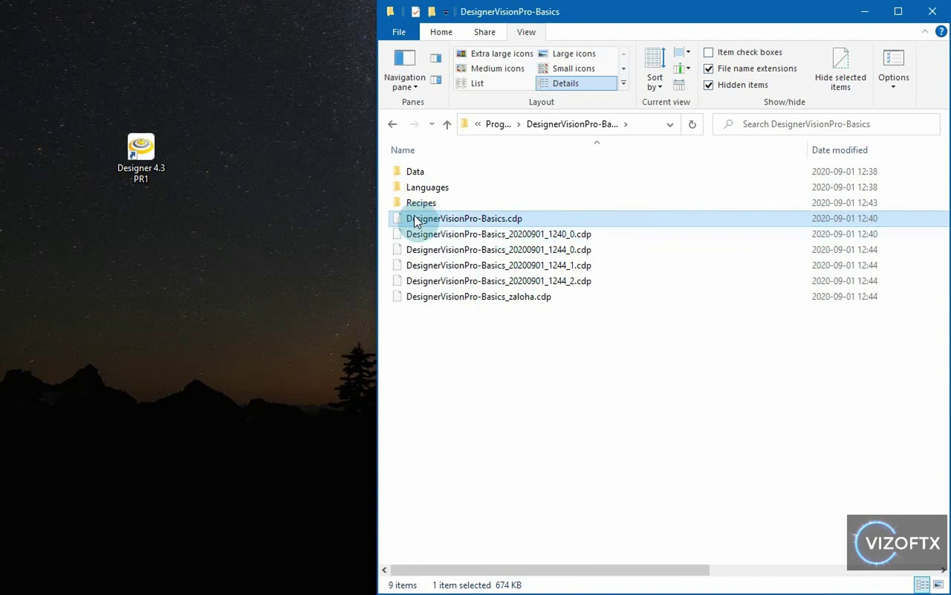
{"action": "left_click", "coordinate": [128, 155]}
{"action": "double_click", "coordinate": [127, 153]}
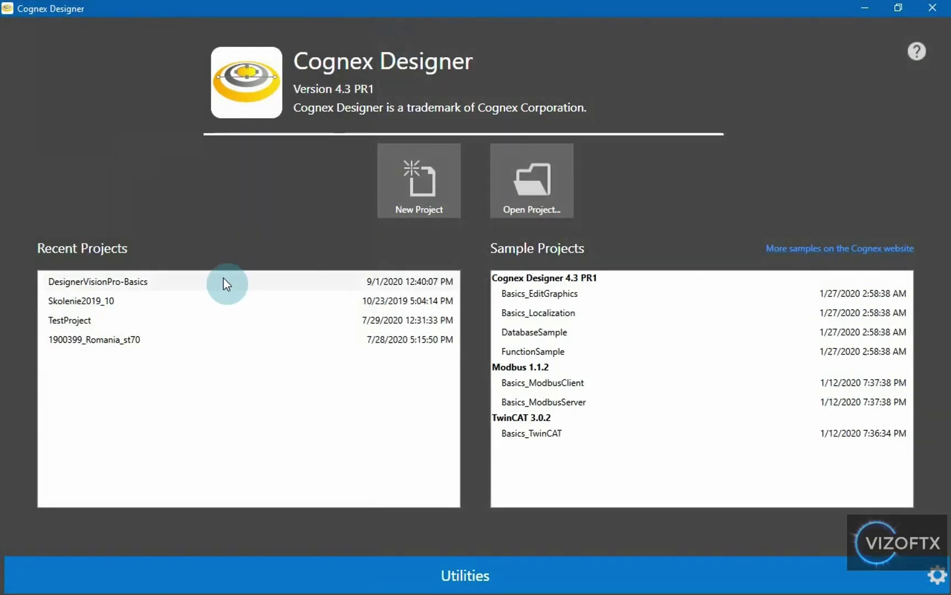
Step: Open DesignerVisionPro-Basics from Recent Projects and expand Devices to view Cameras
{"action": "left_click", "coordinate": [204, 283]}
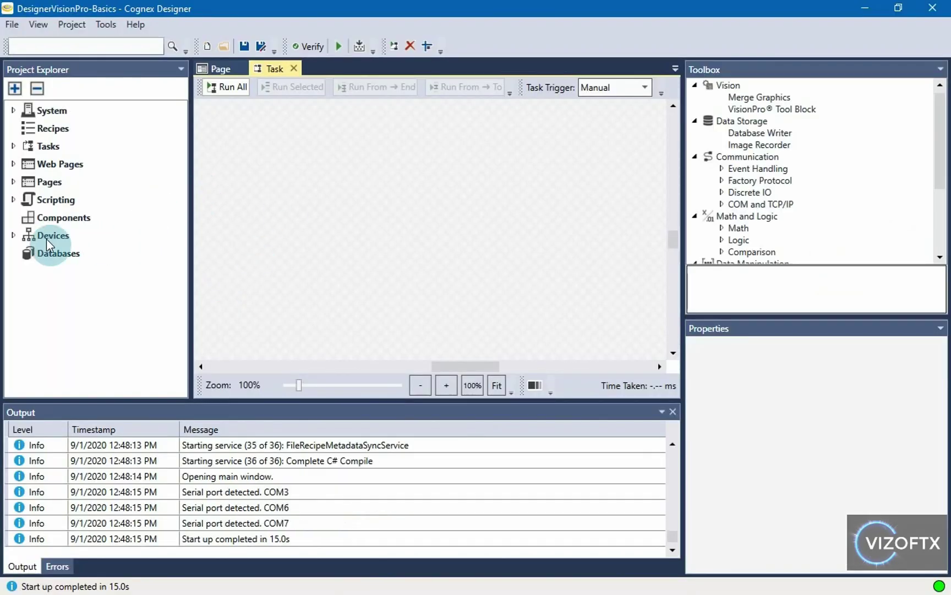
{"action": "left_click", "coordinate": [14, 236]}
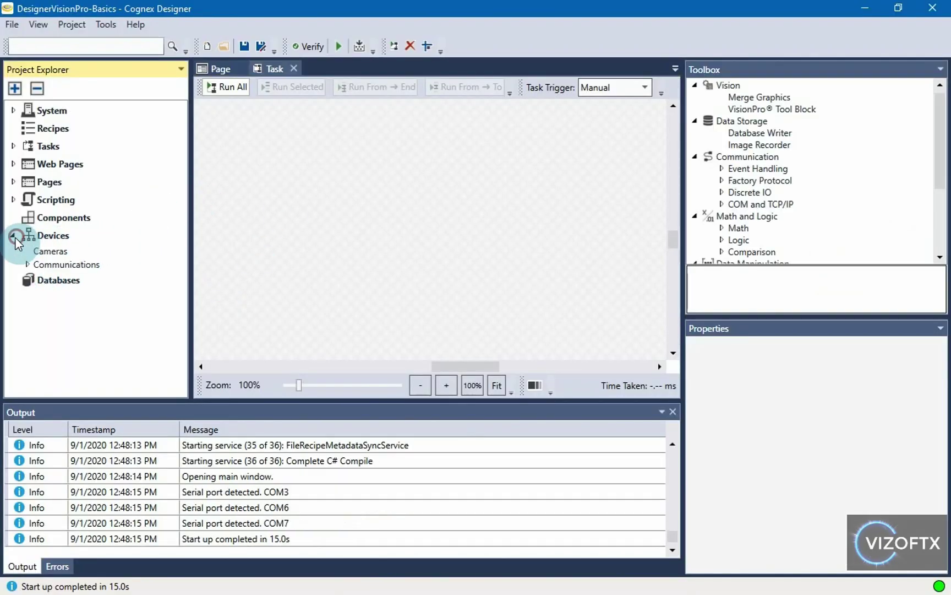
{"action": "left_click", "coordinate": [37, 252]}
{"action": "left_click", "coordinate": [286, 199]}
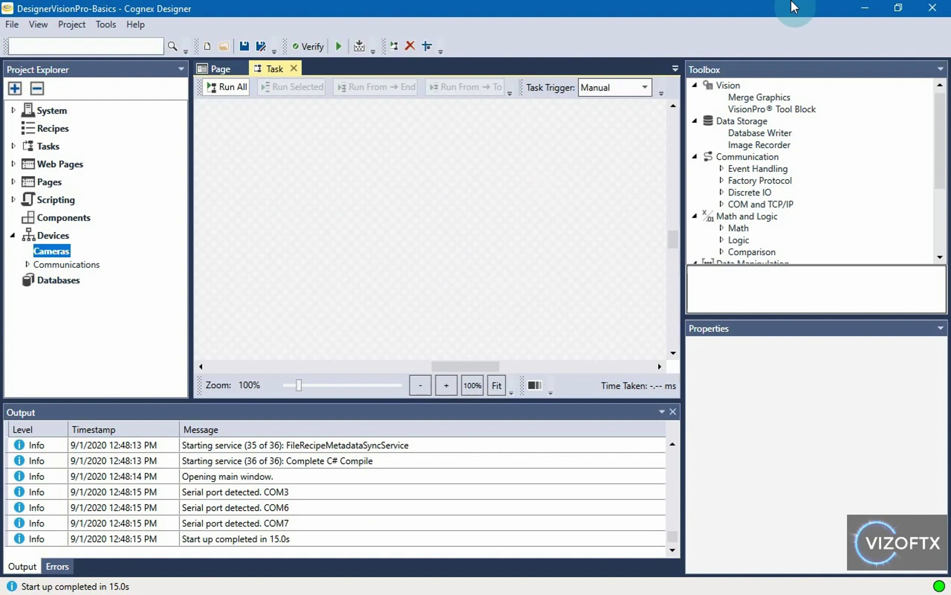
Step: Mark the timestamp parts of the 1240_0 and 1244_0 backup names without renaming them
{"action": "key", "text": "alt+Tab"}
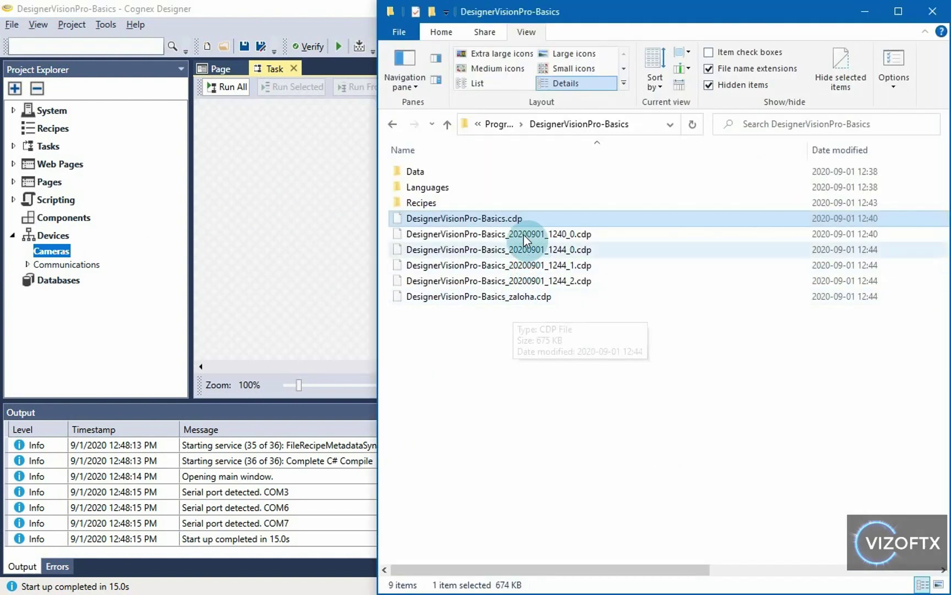
{"action": "left_click", "coordinate": [551, 236]}
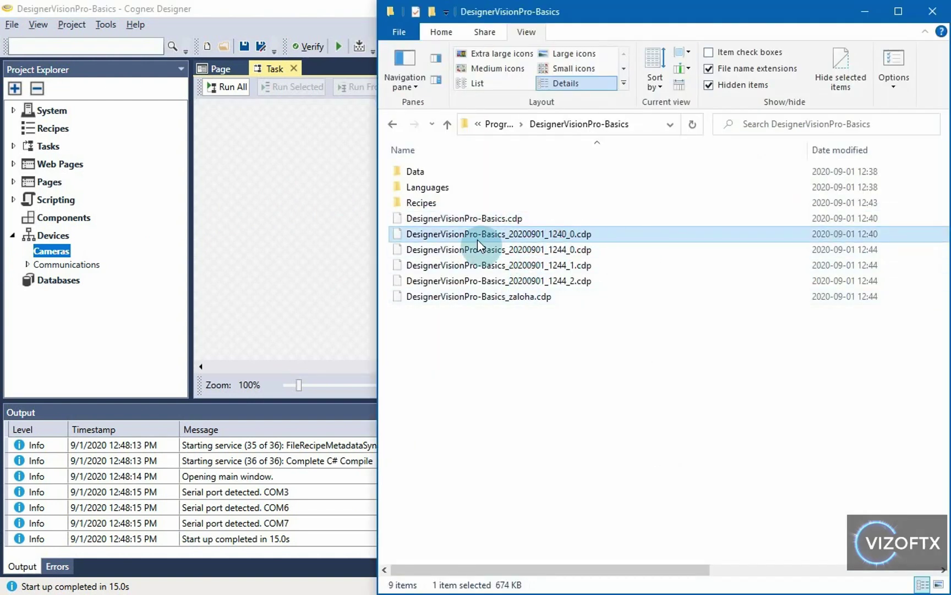
{"action": "left_click", "coordinate": [515, 235]}
{"action": "left_click_drag", "start_coordinate": [509, 235], "coordinate": [575, 235]}
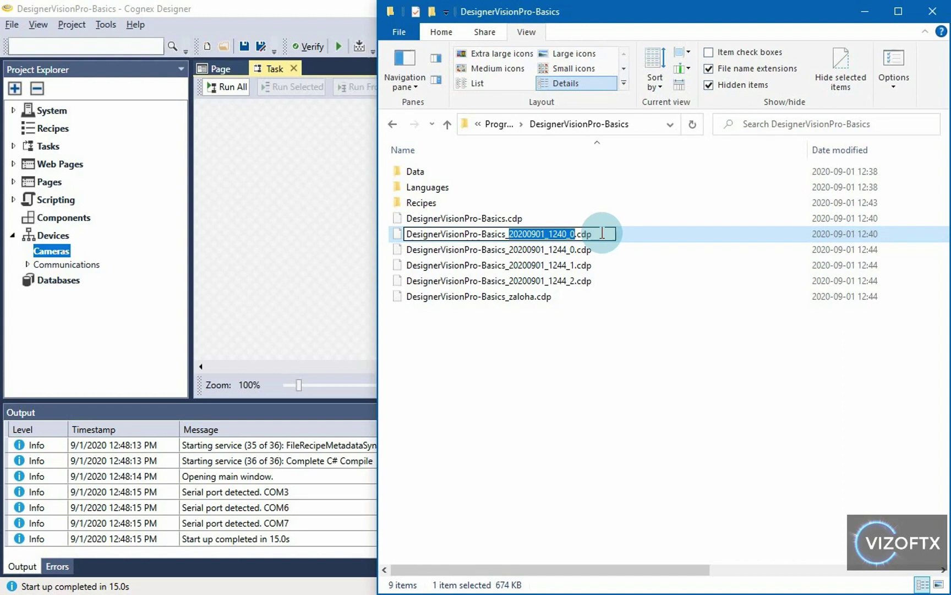
{"action": "left_click_drag", "start_coordinate": [574, 235], "coordinate": [533, 235]}
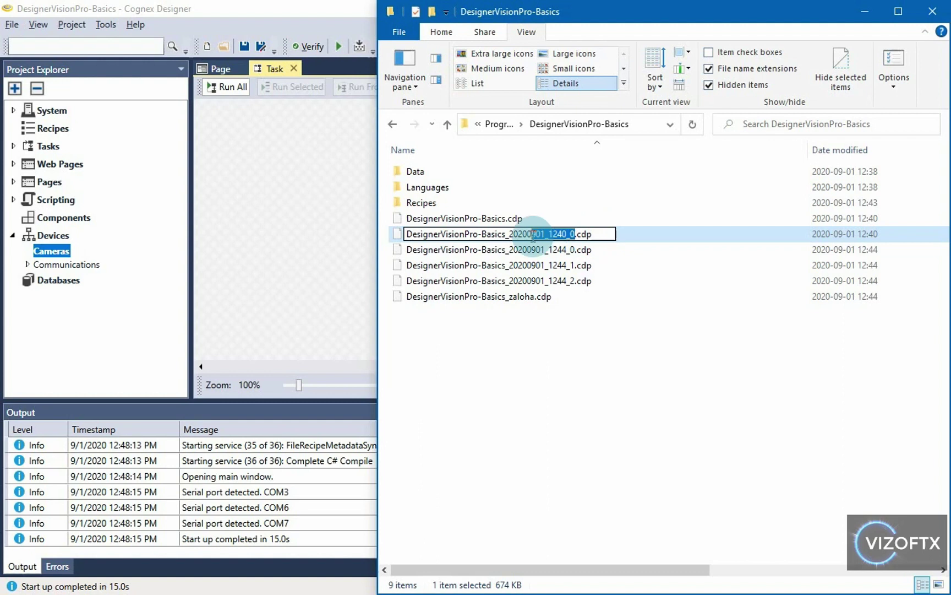
{"action": "left_click", "coordinate": [606, 237]}
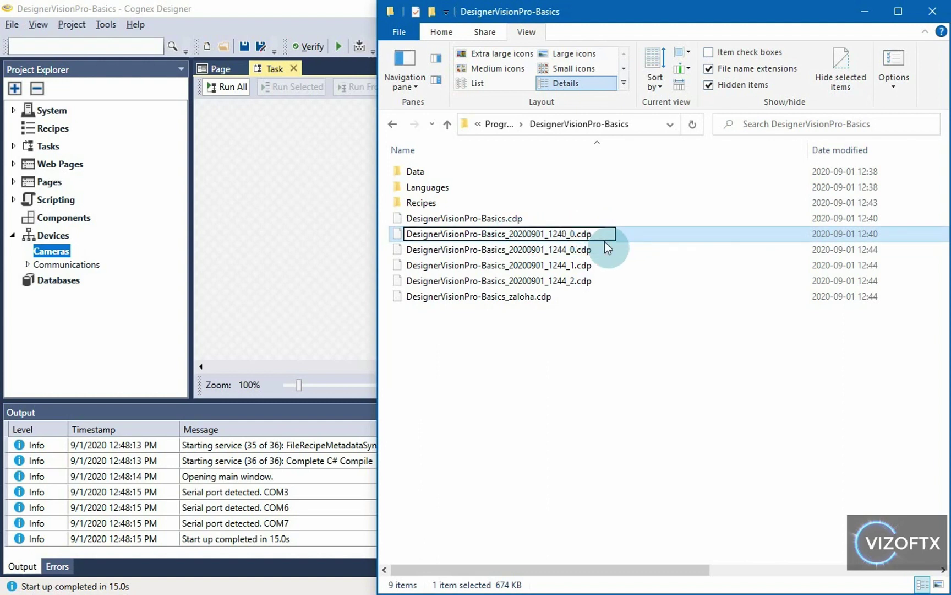
{"action": "left_click", "coordinate": [599, 248]}
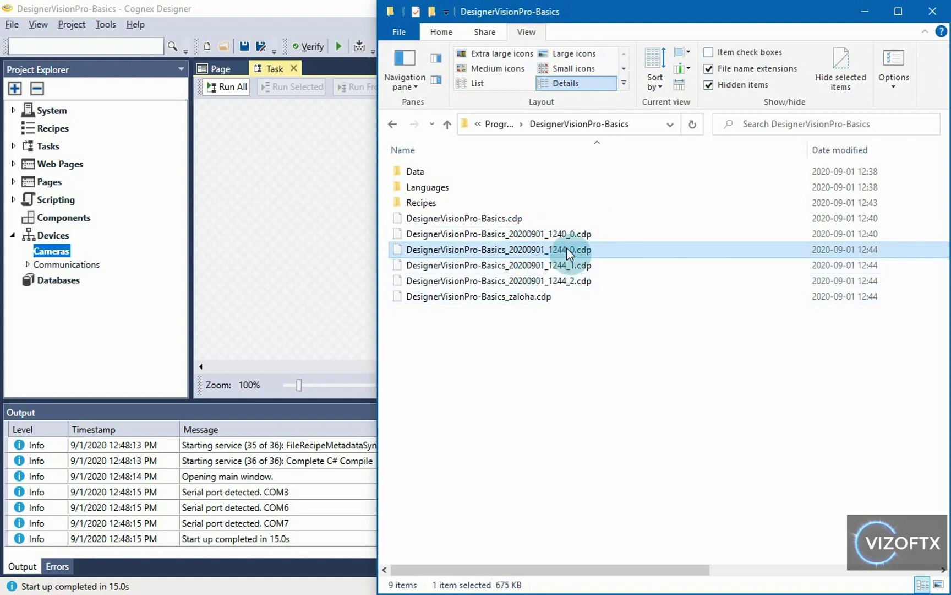
{"action": "left_click", "coordinate": [574, 248]}
{"action": "left_click_drag", "start_coordinate": [575, 250], "coordinate": [508, 250]}
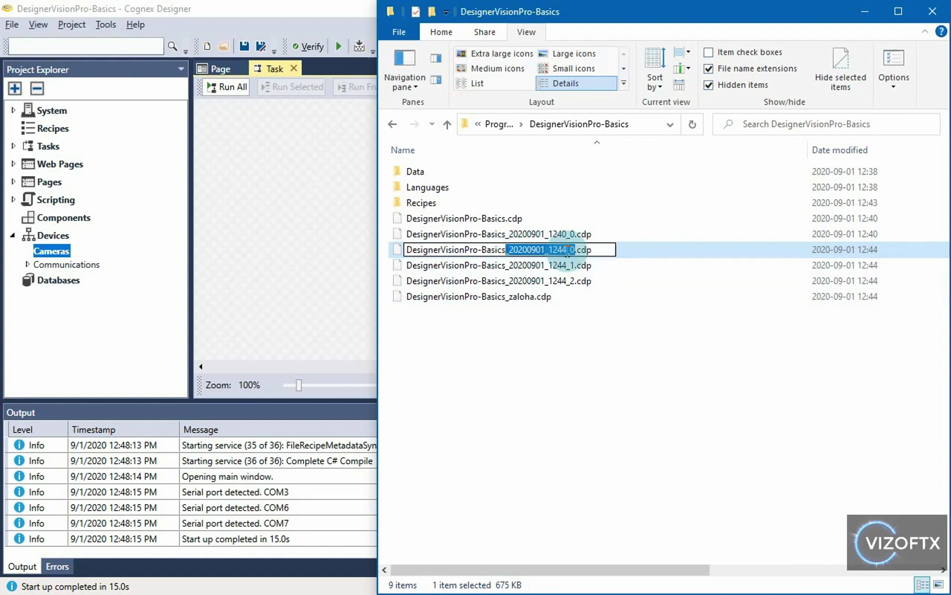
{"action": "key", "text": "Escape"}
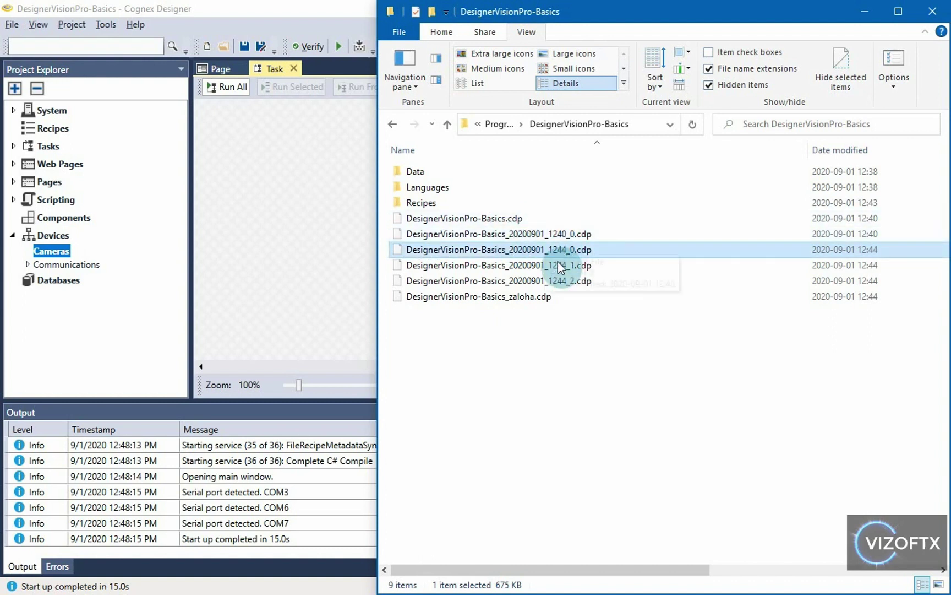
Step: Open DesignerVisionPro-Basics.cdp in Designer, then edit and confirm the _zaloha backup's name
{"action": "double_click", "coordinate": [520, 218]}
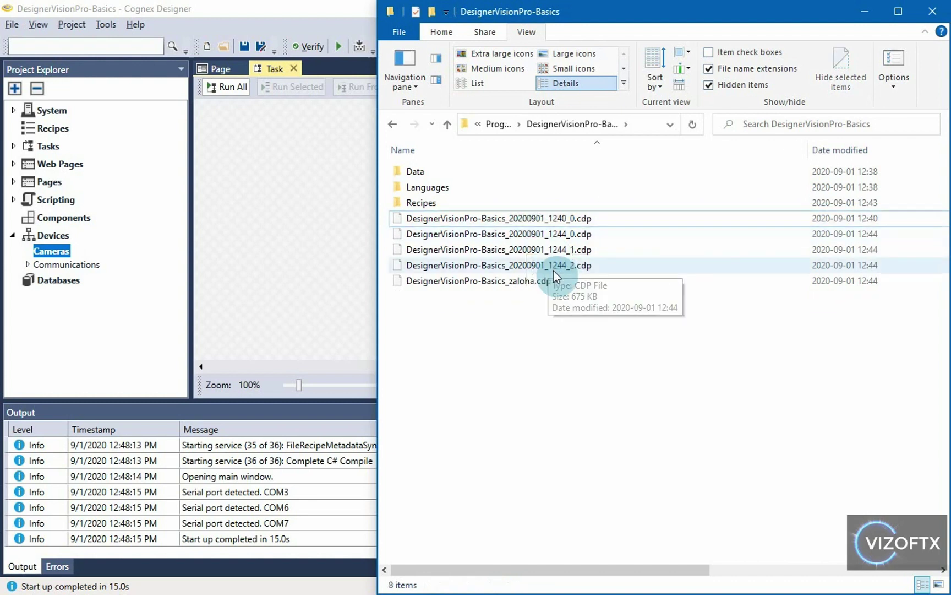
{"action": "left_click", "coordinate": [551, 280]}
{"action": "left_click", "coordinate": [545, 281]}
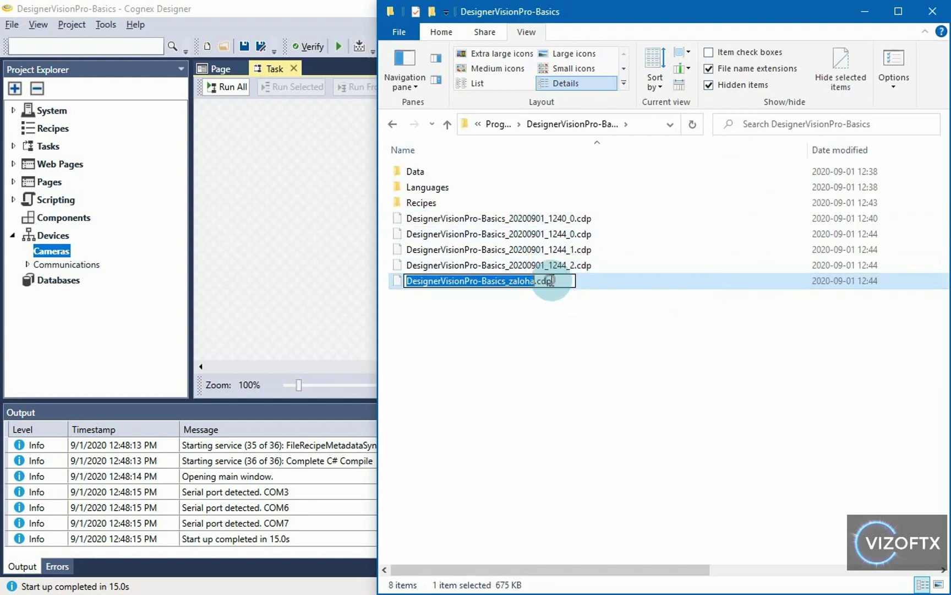
{"action": "left_click", "coordinate": [532, 282]}
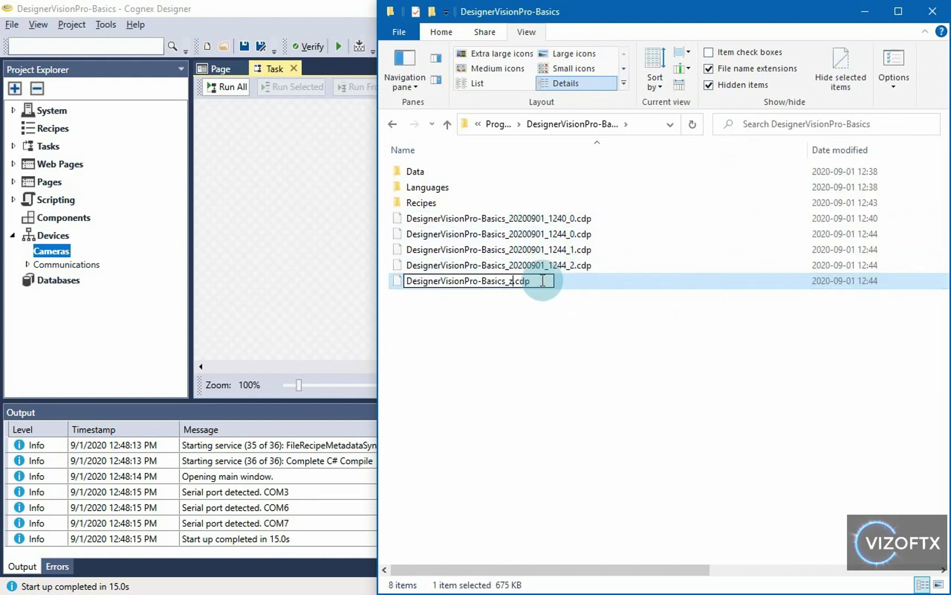
{"action": "key", "text": "Return"}
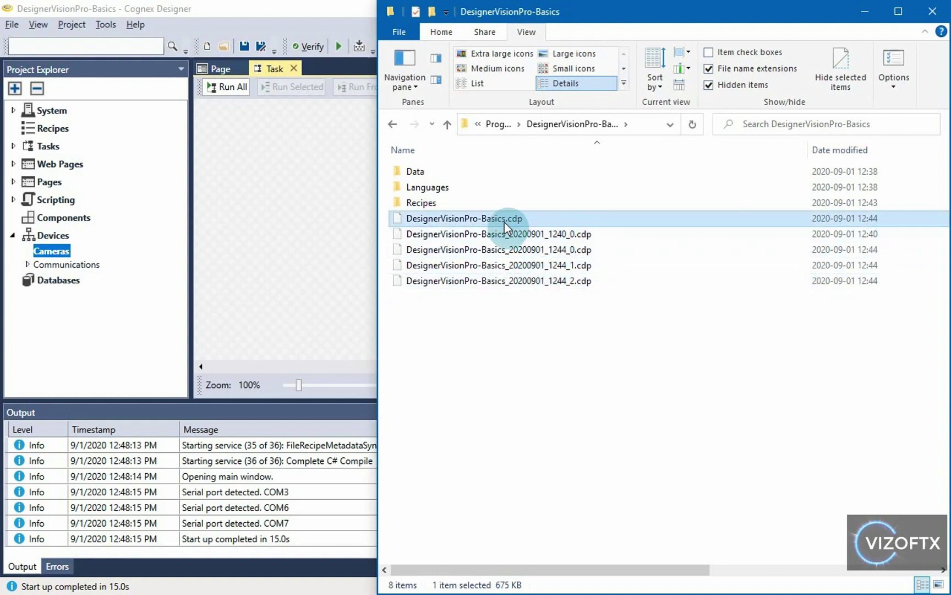
Step: Drag DesignerVisionPro-Basics.cdp from the folder onto the Cognex Designer toolbar
{"action": "left_click", "coordinate": [581, 235]}
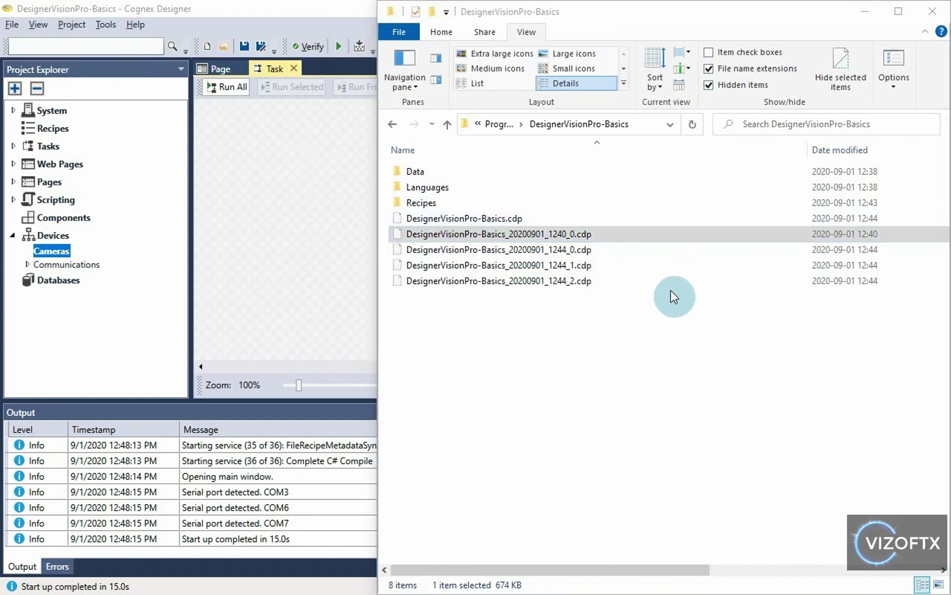
{"action": "left_click", "coordinate": [523, 218]}
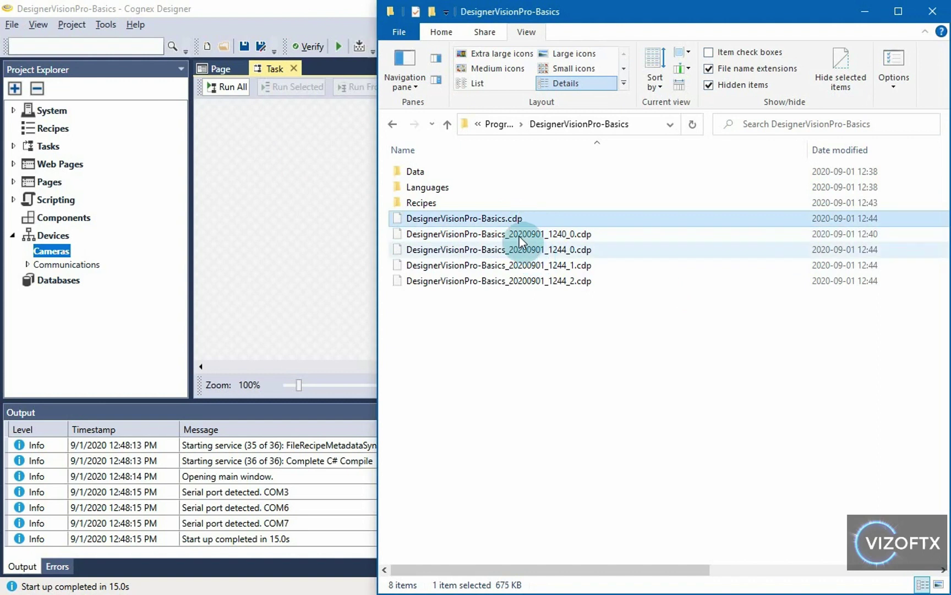
{"action": "left_click_drag", "start_coordinate": [514, 222], "coordinate": [257, 48]}
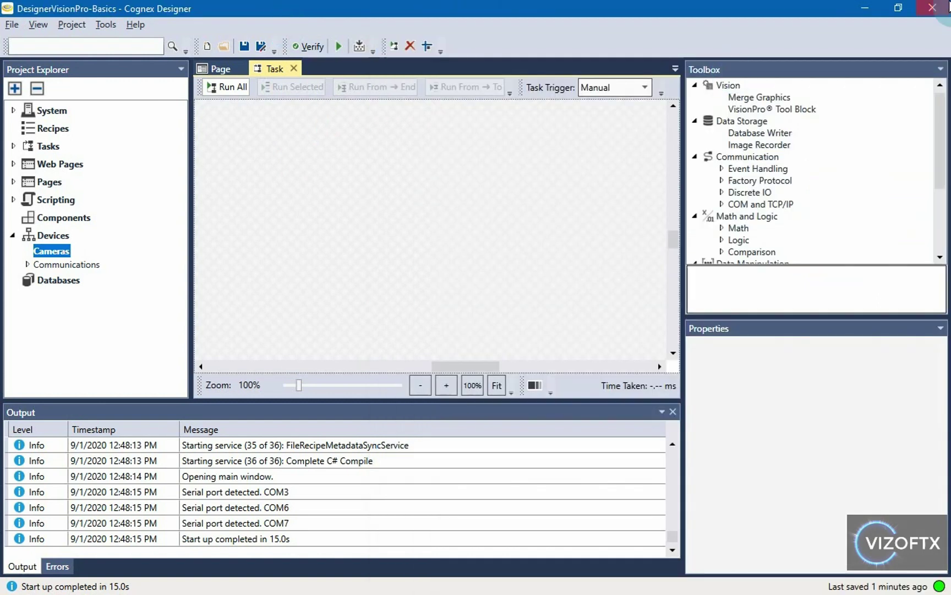
Step: Discard changes, relaunch Designer and open DesignerVisionPro-Basics from Recent Projects
{"action": "left_click", "coordinate": [485, 327]}
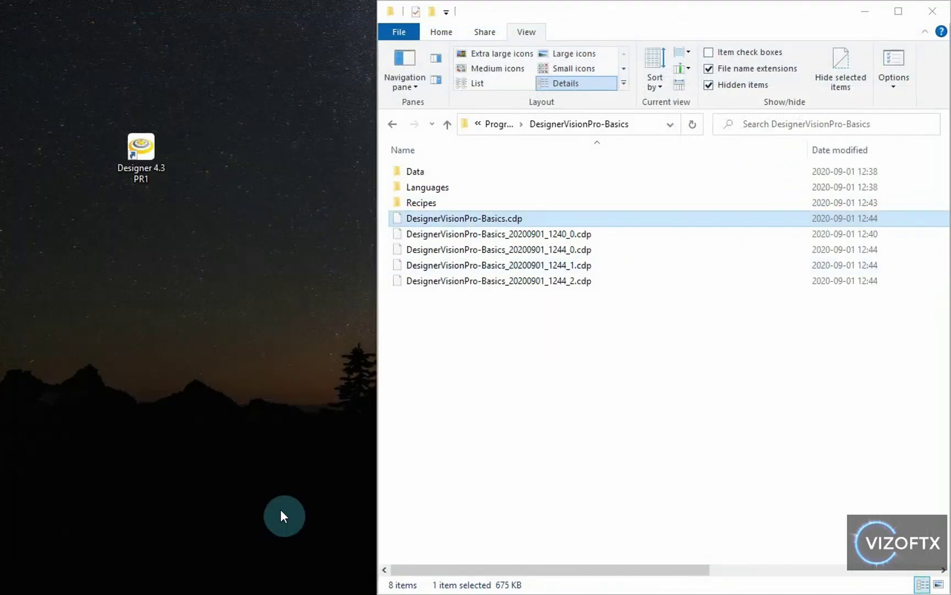
{"action": "left_click", "coordinate": [585, 333]}
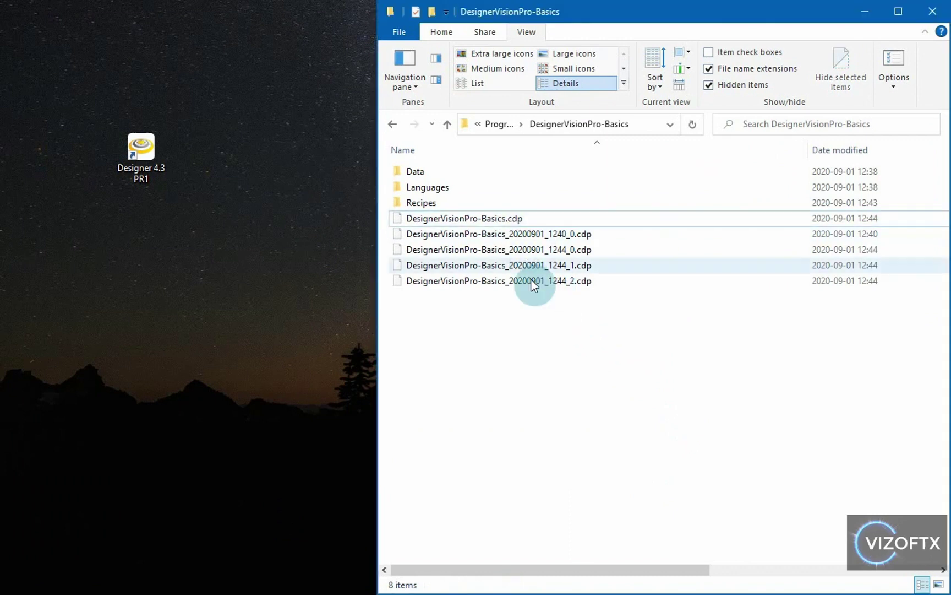
{"action": "left_click", "coordinate": [501, 221]}
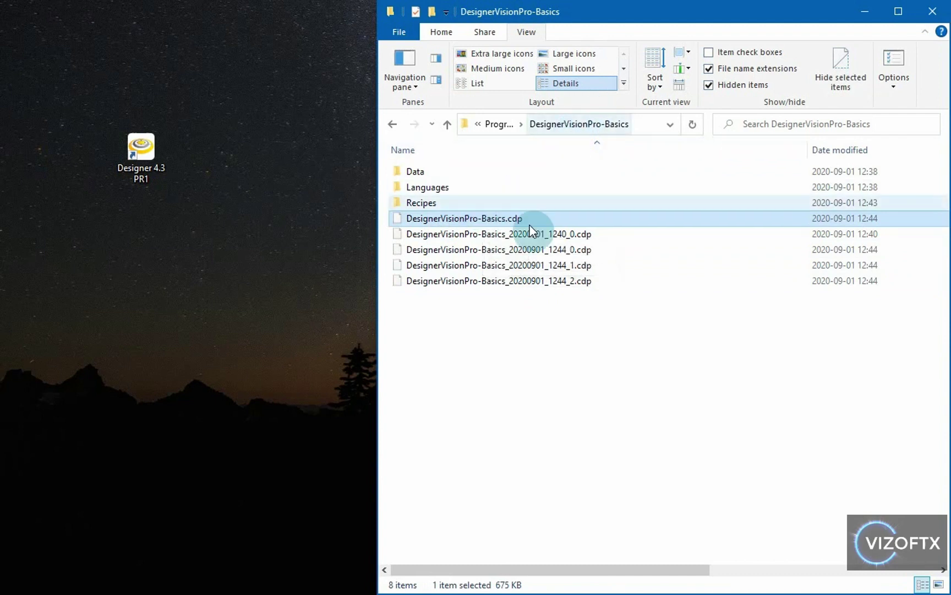
{"action": "double_click", "coordinate": [125, 162]}
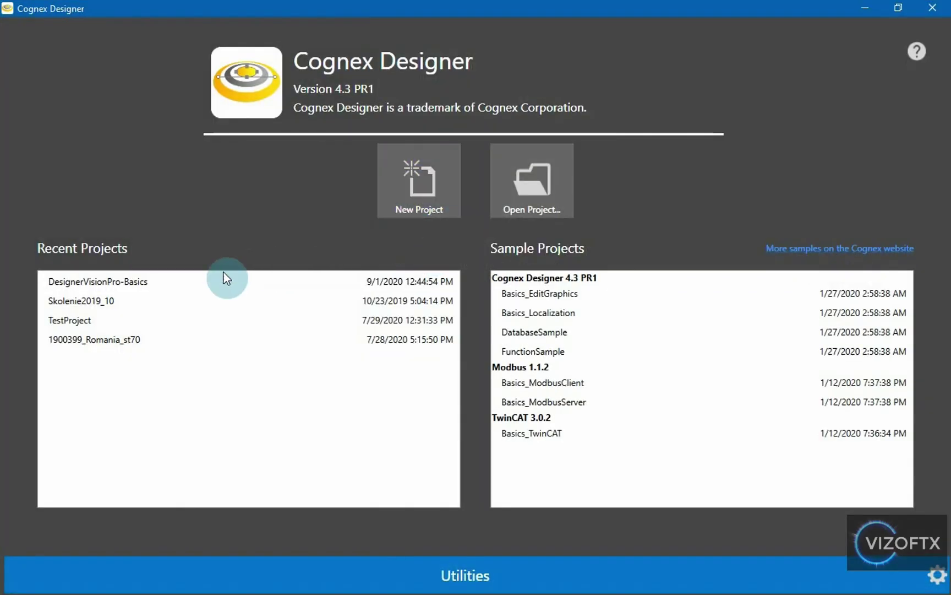
{"action": "left_click", "coordinate": [208, 279]}
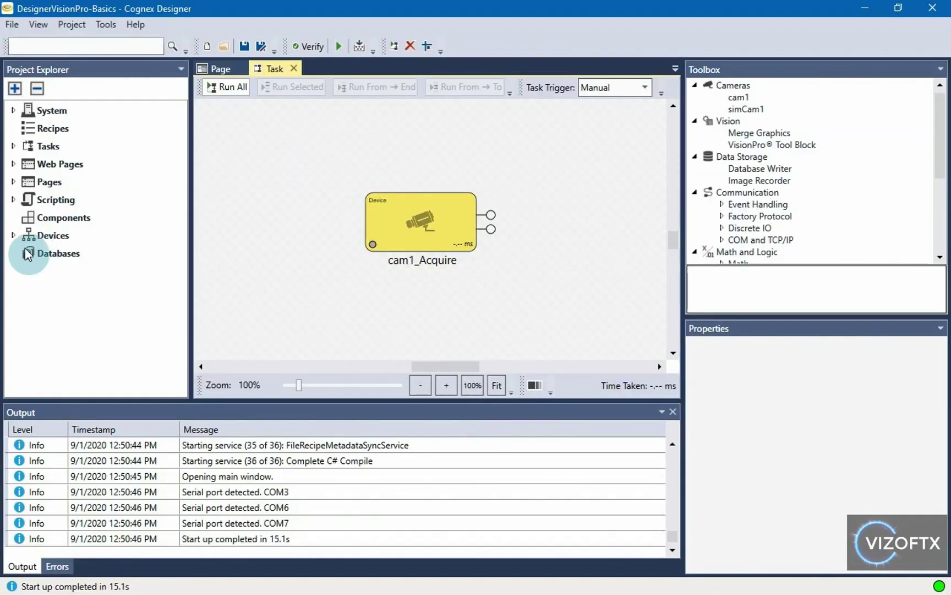
Step: Expand Devices > Cameras and move the cam1_Acquire block left on the canvas
{"action": "double_click", "coordinate": [28, 237]}
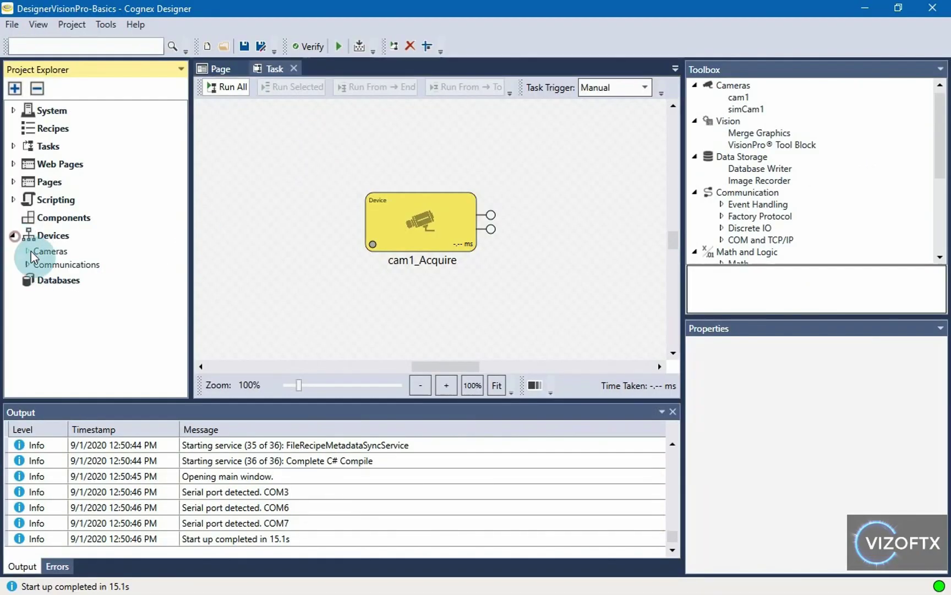
{"action": "double_click", "coordinate": [33, 254]}
{"action": "left_click", "coordinate": [446, 261]}
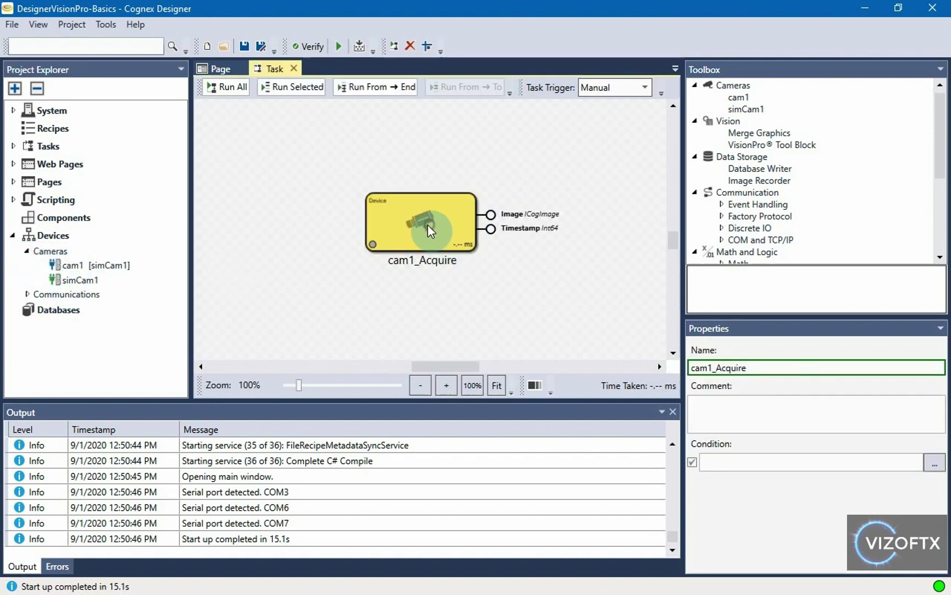
{"action": "left_click_drag", "start_coordinate": [429, 225], "coordinate": [359, 216]}
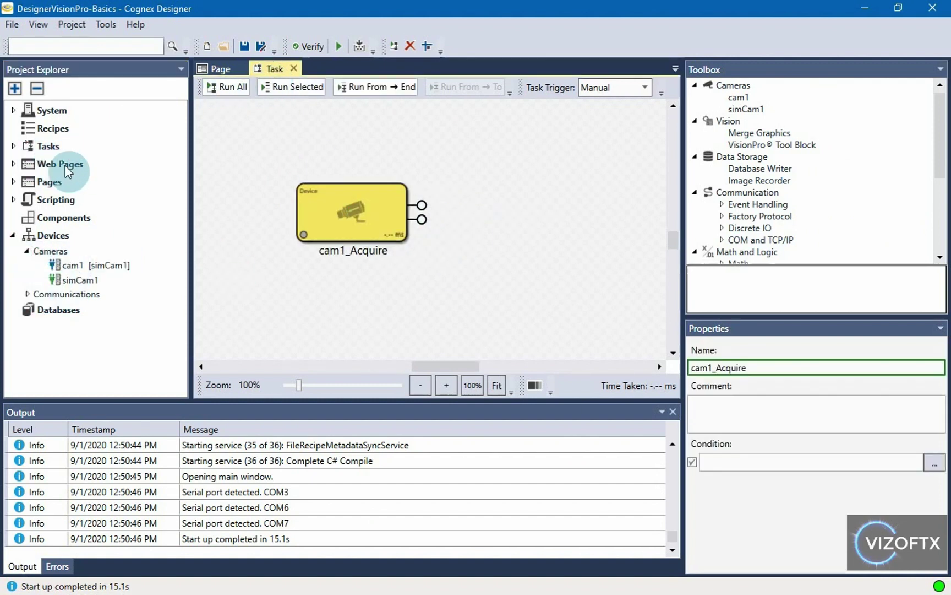
{"action": "mouse_move", "coordinate": [349, 216]}
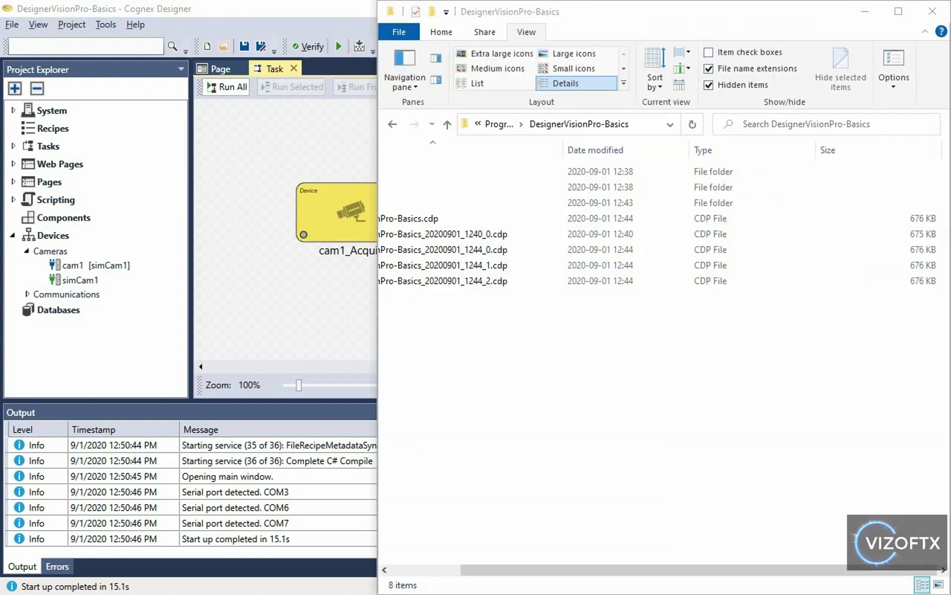
Step: Scroll the file list fully left to show full .cdp names and select DesignerVisionPro-Basics.cdp
{"action": "left_click", "coordinate": [715, 428]}
{"action": "left_click_drag", "start_coordinate": [545, 566], "coordinate": [433, 566]}
{"action": "left_click", "coordinate": [426, 333]}
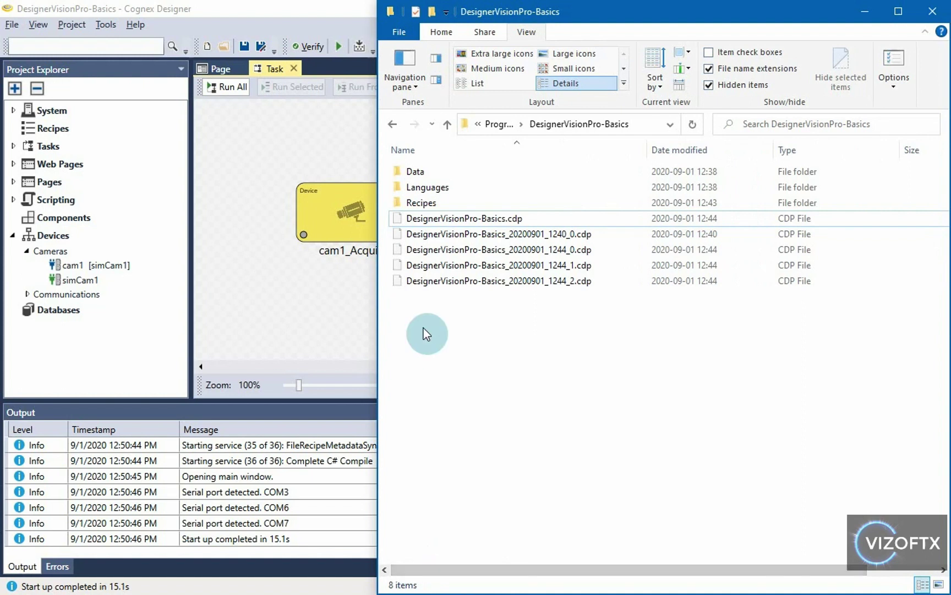
{"action": "left_click", "coordinate": [505, 220]}
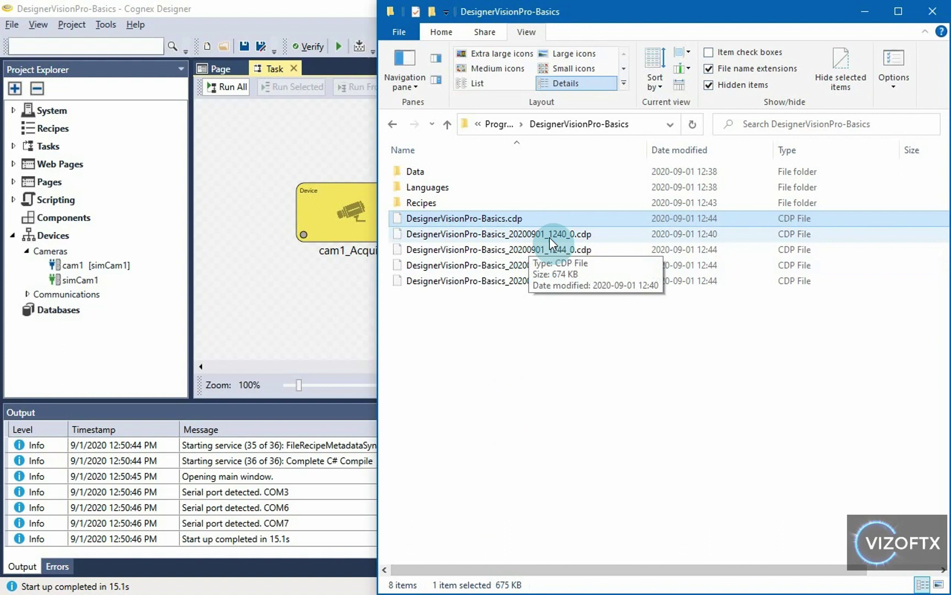
Step: Append _projektPredZmenouOsvetlenia to the 1244_1 backup name and widen the Name column
{"action": "type", "text": "ro-Basics_20200901_1244_1_pro"}
{"action": "type", "text": "jektPredZmenou"}
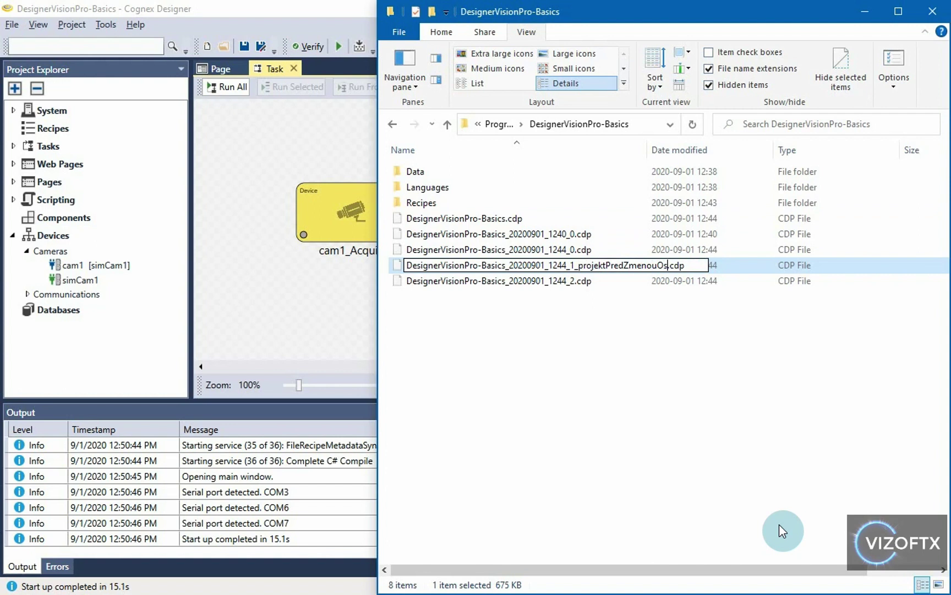
{"action": "type", "text": "Osvetlenia"}
{"action": "key", "text": "Return"}
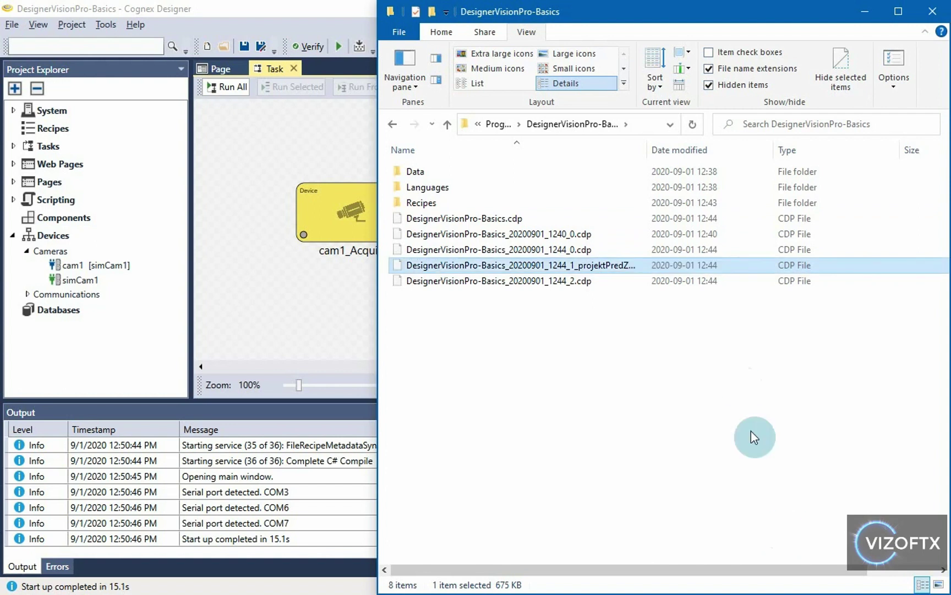
{"action": "double_click", "coordinate": [647, 144]}
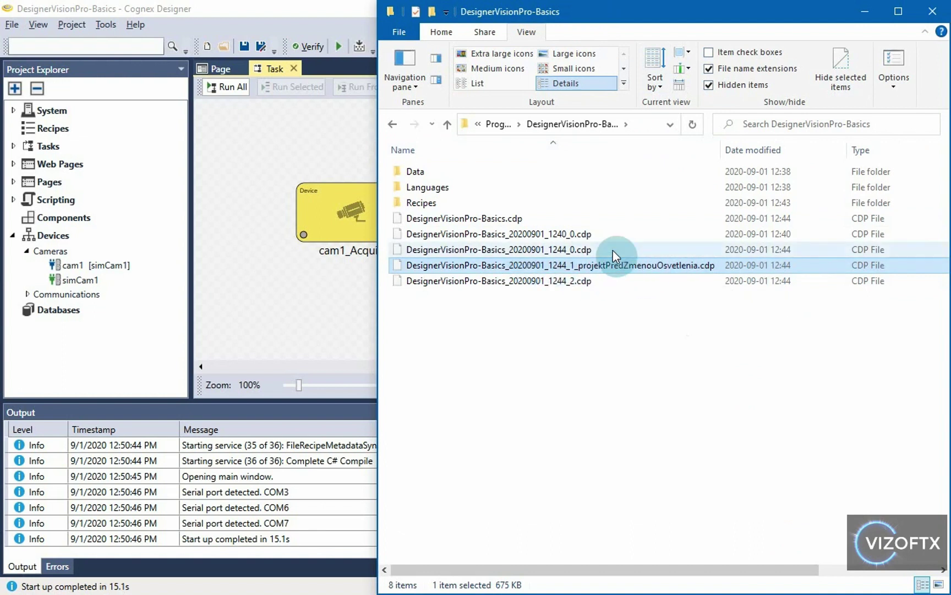
{"action": "left_click", "coordinate": [584, 234]}
{"action": "left_click_drag", "start_coordinate": [577, 569], "coordinate": [531, 285]}
{"action": "left_click", "coordinate": [547, 265]}
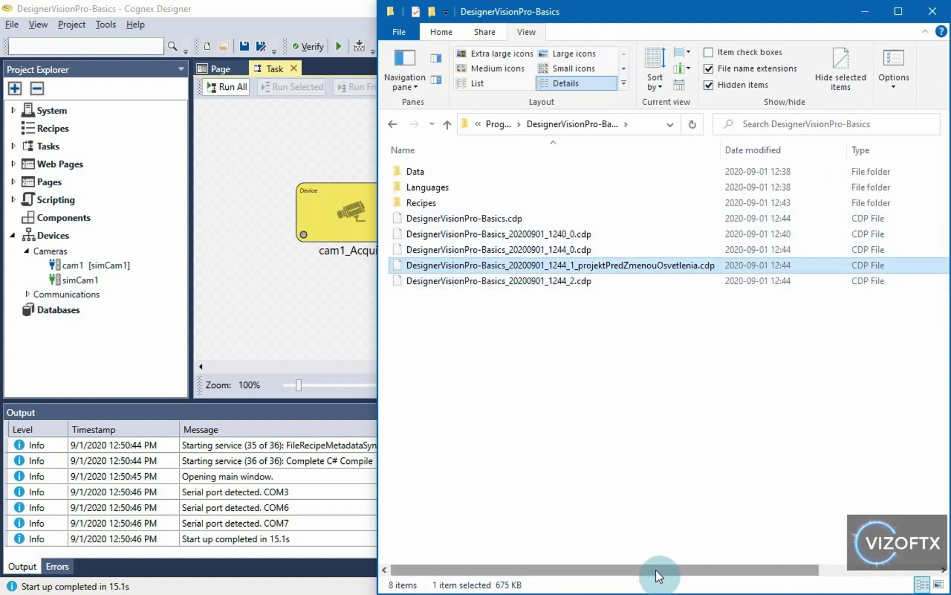
{"action": "left_click_drag", "start_coordinate": [656, 568], "coordinate": [867, 578]}
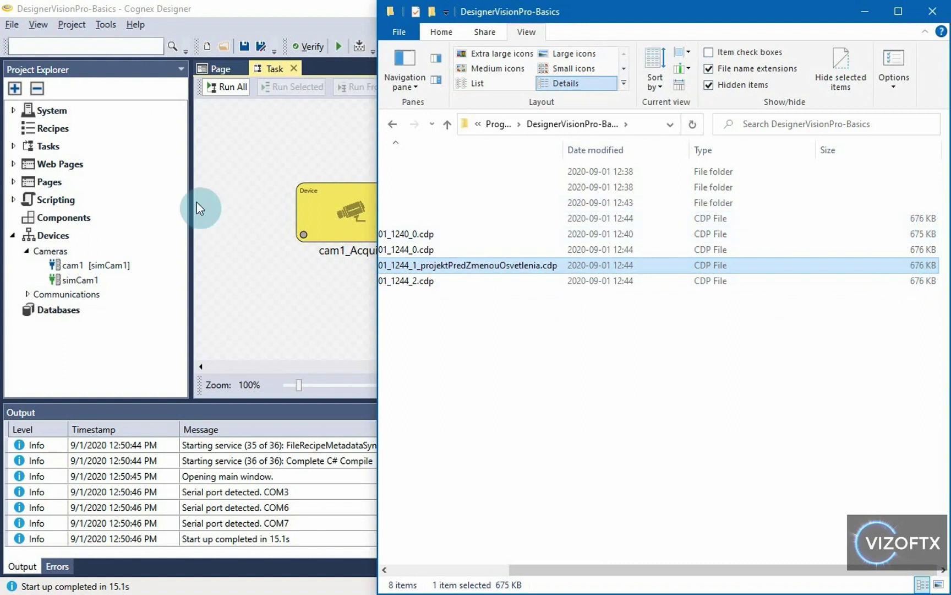
{"action": "left_click", "coordinate": [668, 570]}
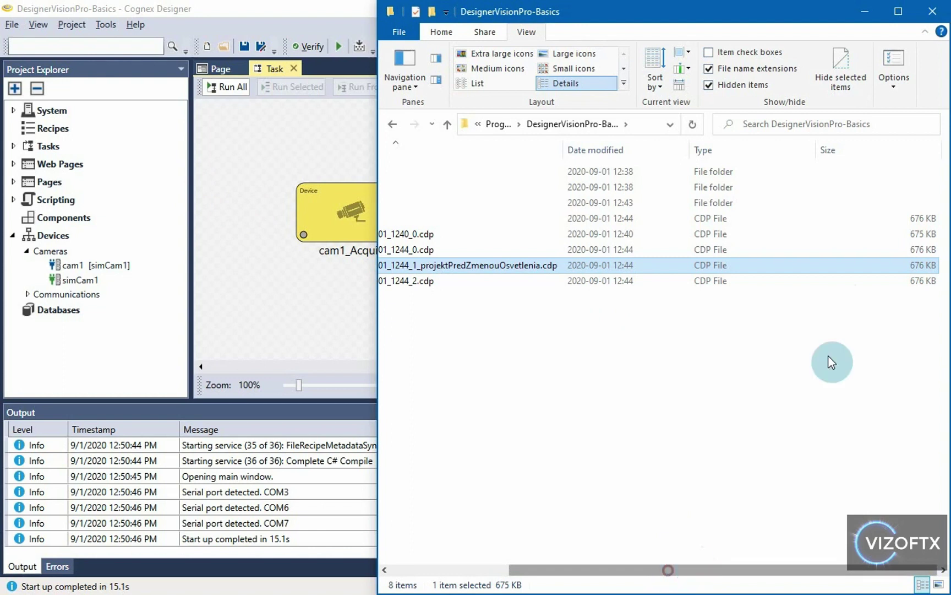
{"action": "left_click", "coordinate": [808, 572]}
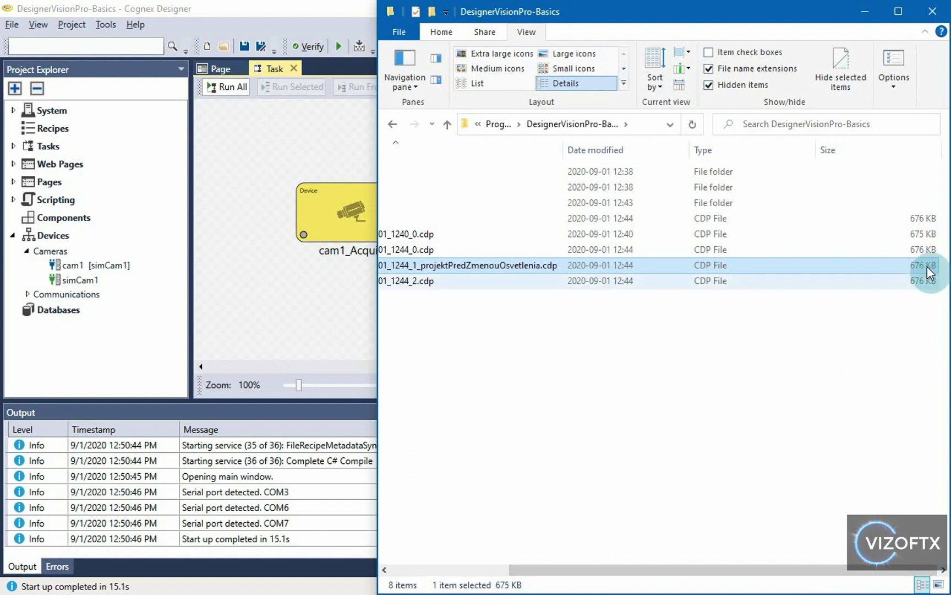
{"action": "left_click_drag", "start_coordinate": [782, 570], "coordinate": [853, 520]}
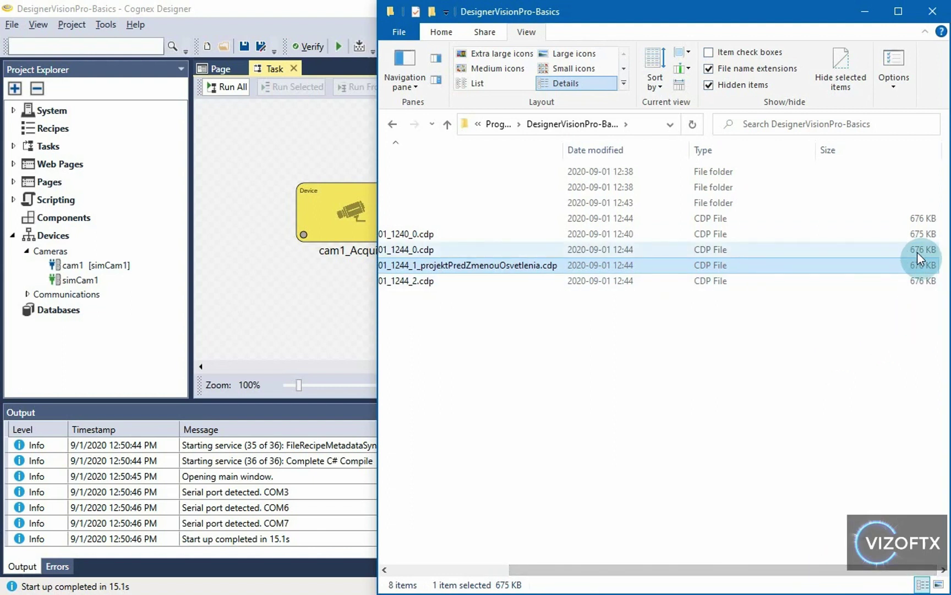
{"action": "left_click", "coordinate": [879, 282]}
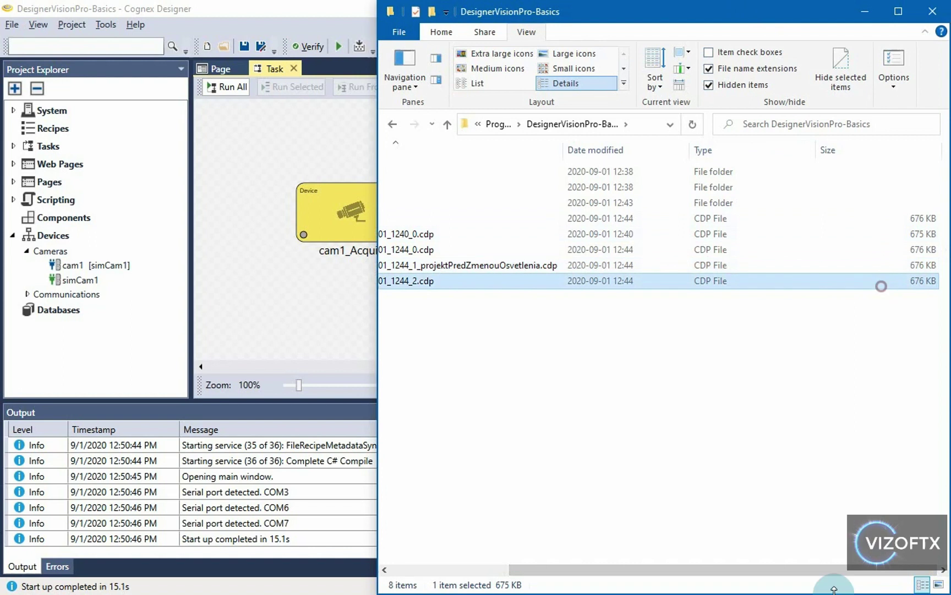
{"action": "left_click_drag", "start_coordinate": [832, 568], "coordinate": [716, 570]}
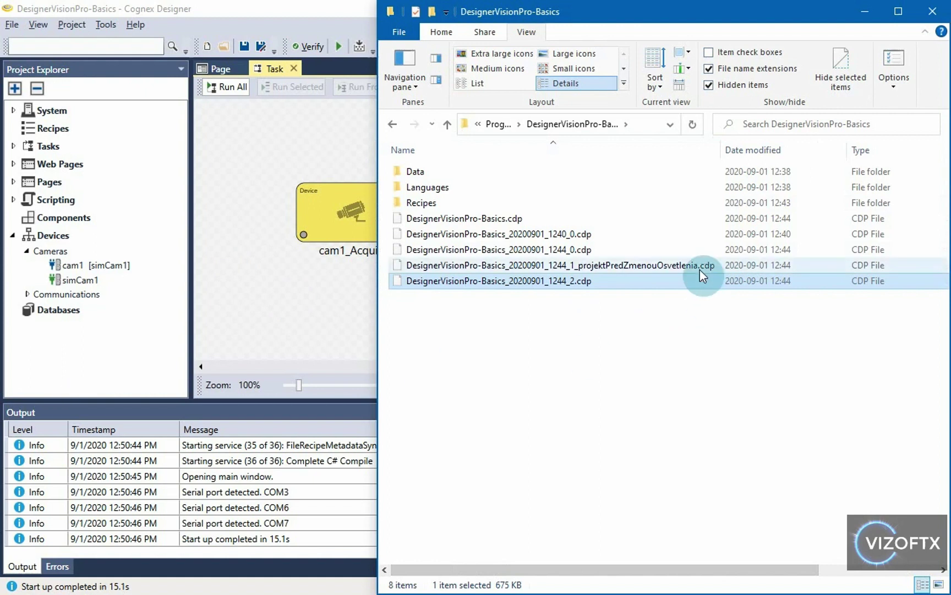
Step: Drag-select the project folders with the .cdp, then check runtime.db3 inside Data
{"action": "left_click", "coordinate": [550, 220]}
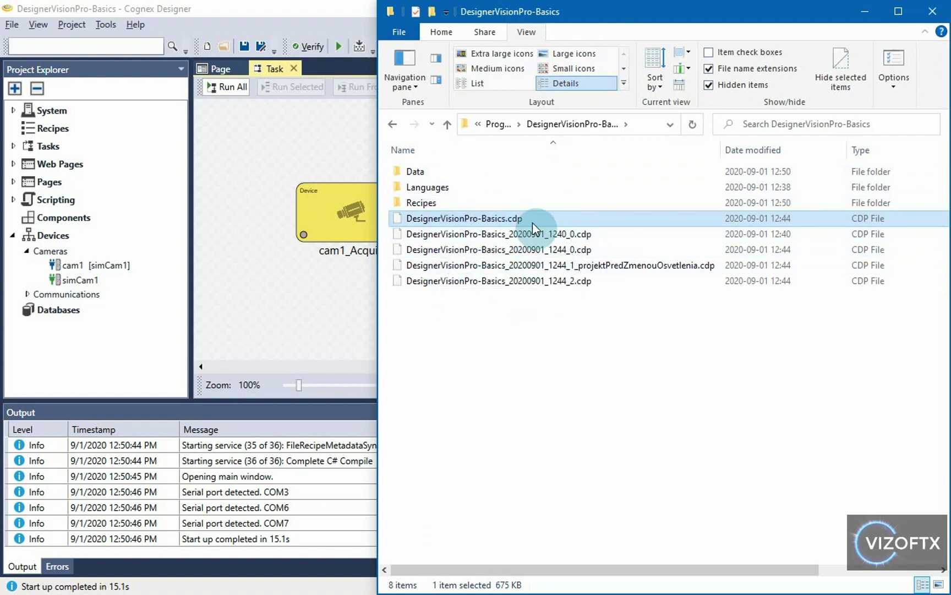
{"action": "left_click_drag", "start_coordinate": [532, 222], "coordinate": [453, 173]}
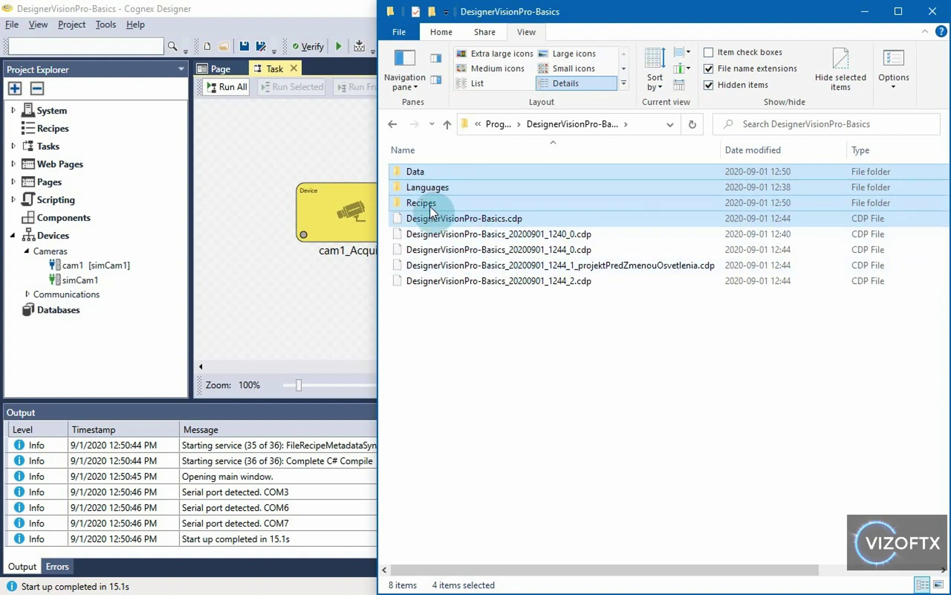
{"action": "double_click", "coordinate": [440, 169]}
{"action": "left_click", "coordinate": [414, 171]}
{"action": "left_click_drag", "start_coordinate": [588, 558], "coordinate": [550, 556]}
{"action": "left_click", "coordinate": [387, 122]}
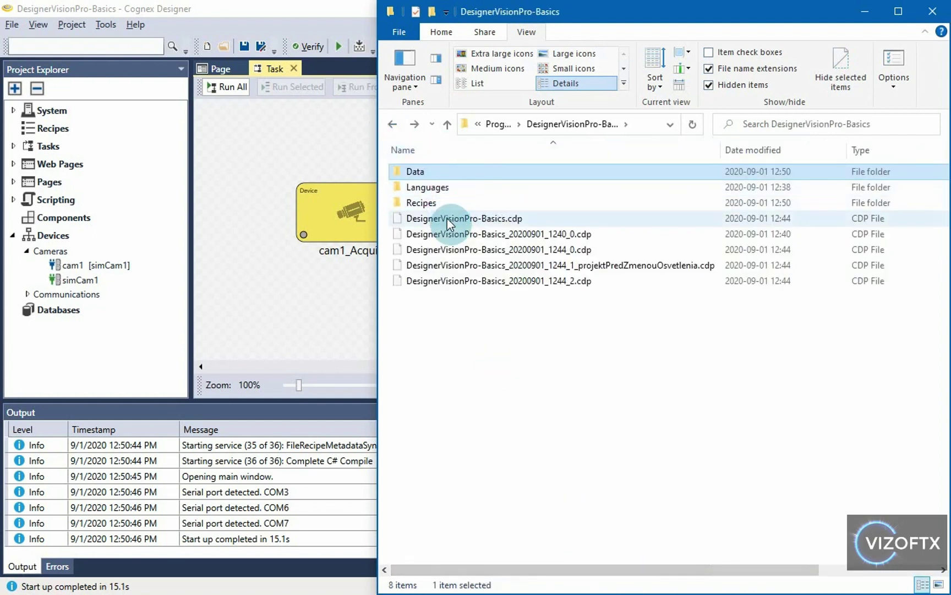
Step: Ctrl-select DesignerVisionPro-Basics.cdp, Languages and Recipes alongside Data
{"action": "left_click", "coordinate": [447, 218], "text": "ctrl"}
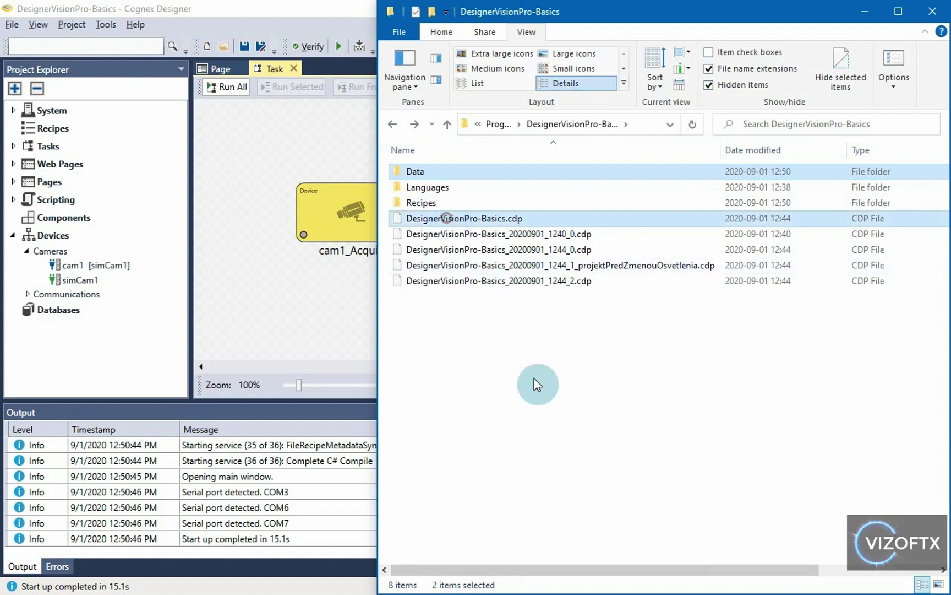
{"action": "left_click", "coordinate": [460, 191], "text": "ctrl"}
{"action": "left_click", "coordinate": [459, 201], "text": "ctrl"}
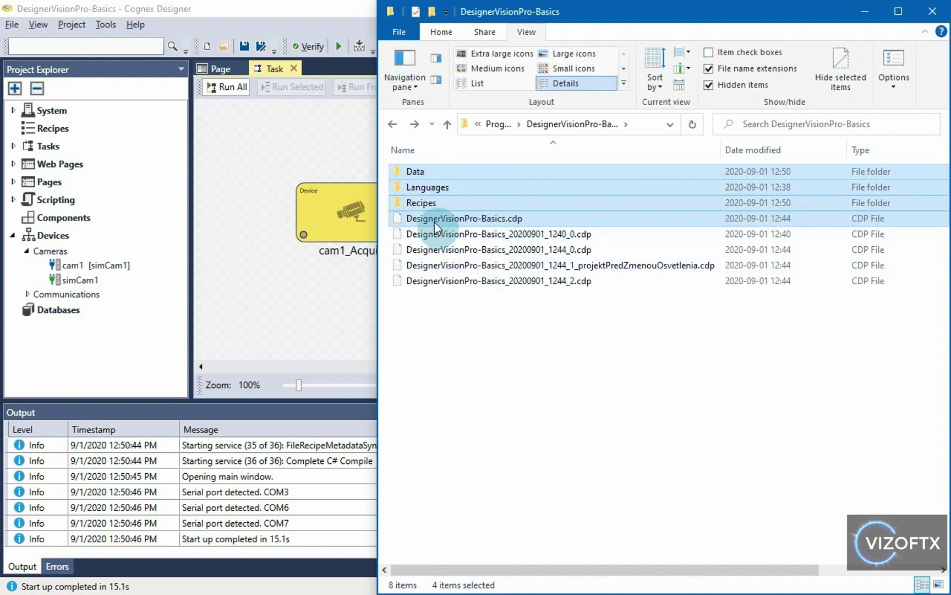
Step: Create a Tutorial-ProjektTest folder in Program and paste the copied project files into it
{"action": "left_click", "coordinate": [393, 124]}
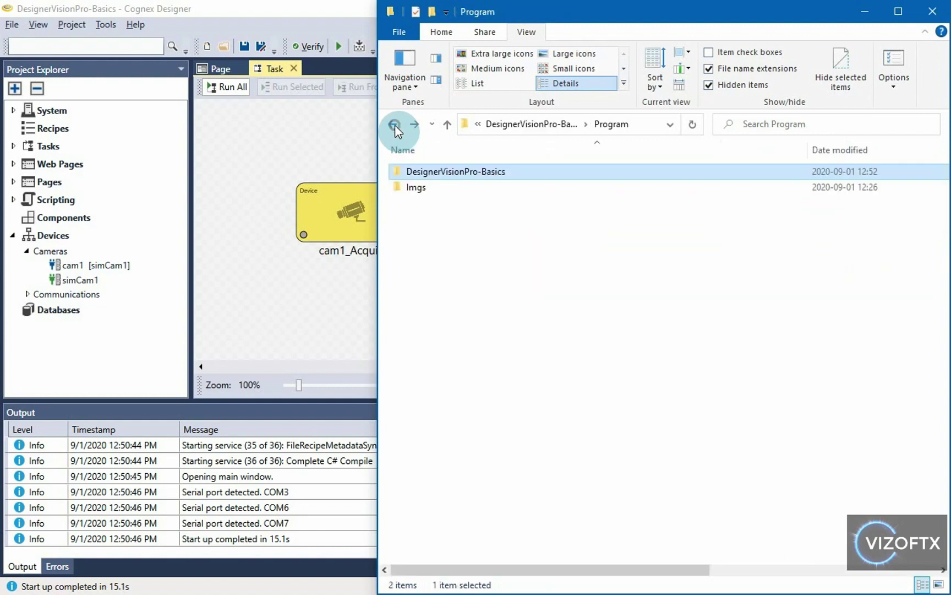
{"action": "right_click", "coordinate": [458, 284]}
{"action": "mouse_move", "coordinate": [536, 528]}
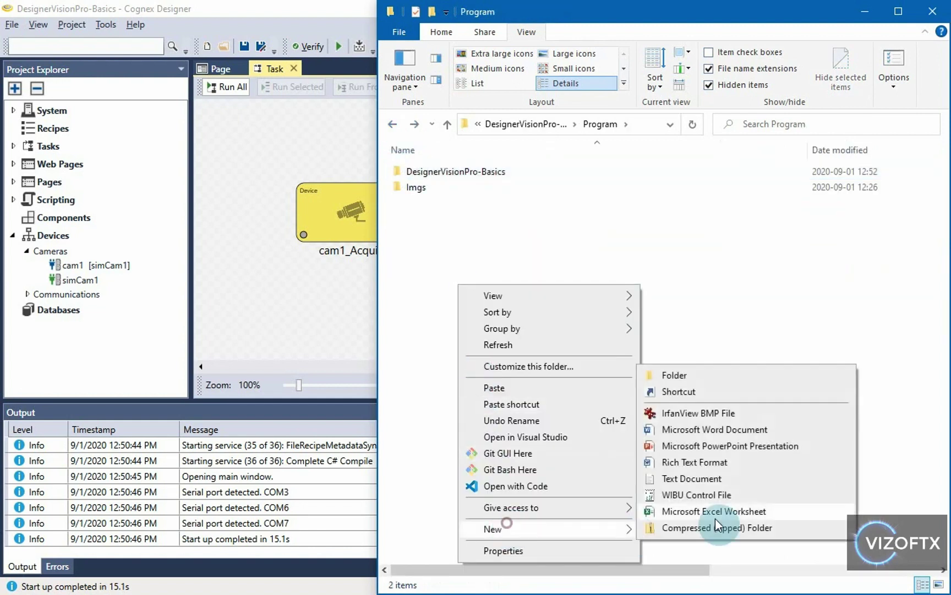
{"action": "left_click", "coordinate": [724, 379]}
{"action": "type", "text": "Tutorial-ProjektTest"}
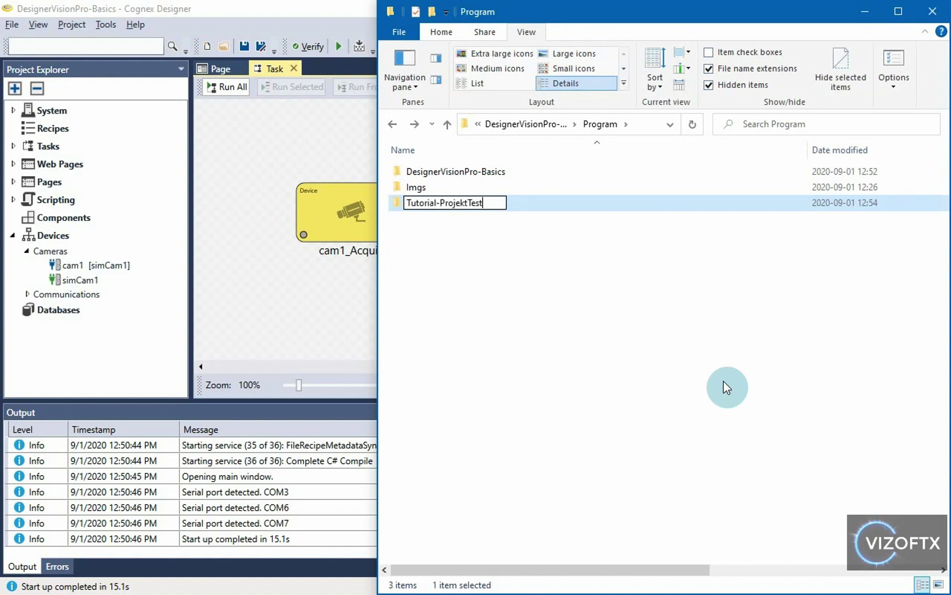
{"action": "key", "text": "Return"}
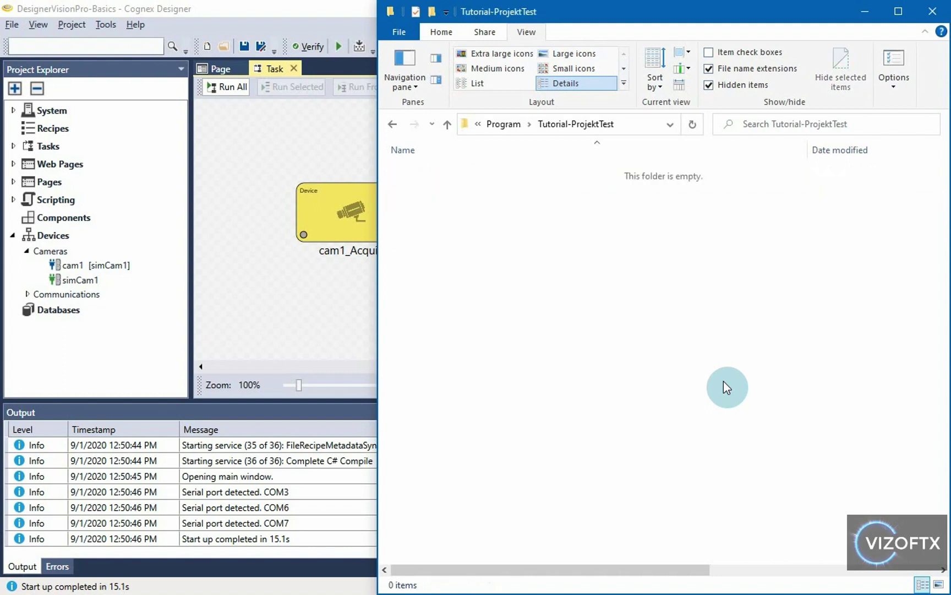
{"action": "key", "text": "ctrl+v"}
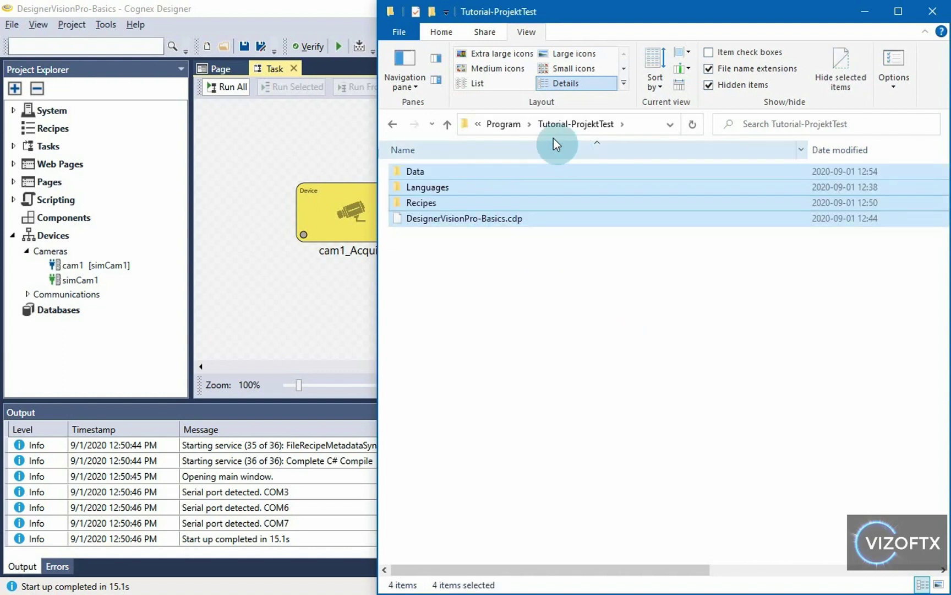
Step: Inside Tutorial-ProjektTest, rename DesignerVisionPro-Basics.cdp to Tutorial-ProjektTest.cdp
{"action": "left_click", "coordinate": [396, 126]}
{"action": "left_click", "coordinate": [457, 202]}
{"action": "left_click", "coordinate": [457, 203]}
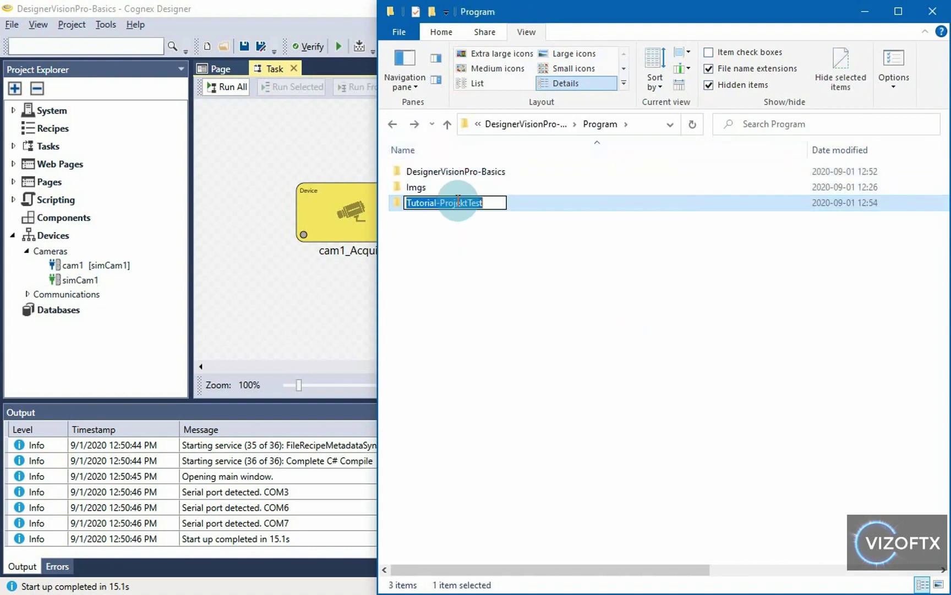
{"action": "left_click", "coordinate": [512, 230]}
{"action": "double_click", "coordinate": [493, 203]}
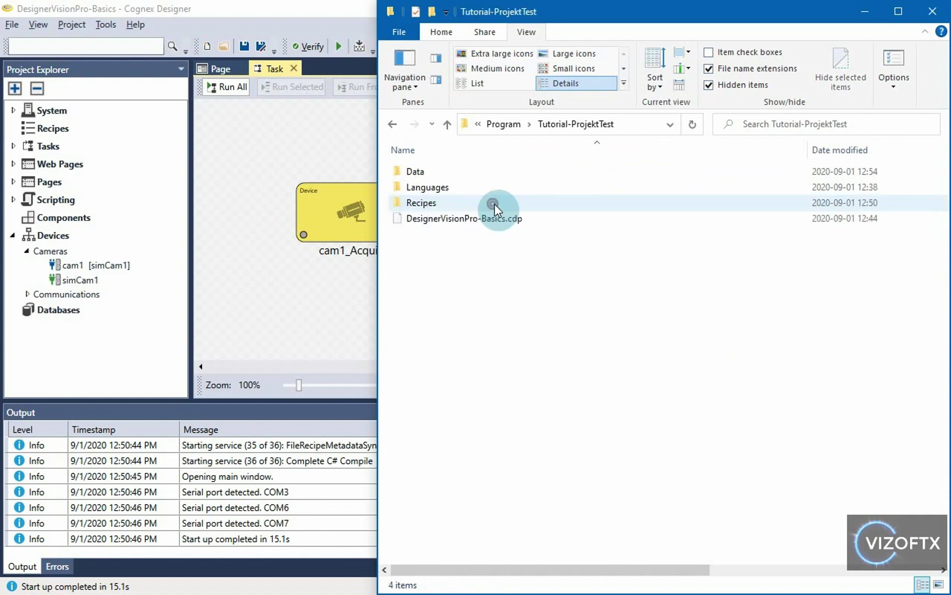
{"action": "left_click", "coordinate": [474, 220]}
{"action": "type", "text": "Tutorial-ProjektTest.cdp"}
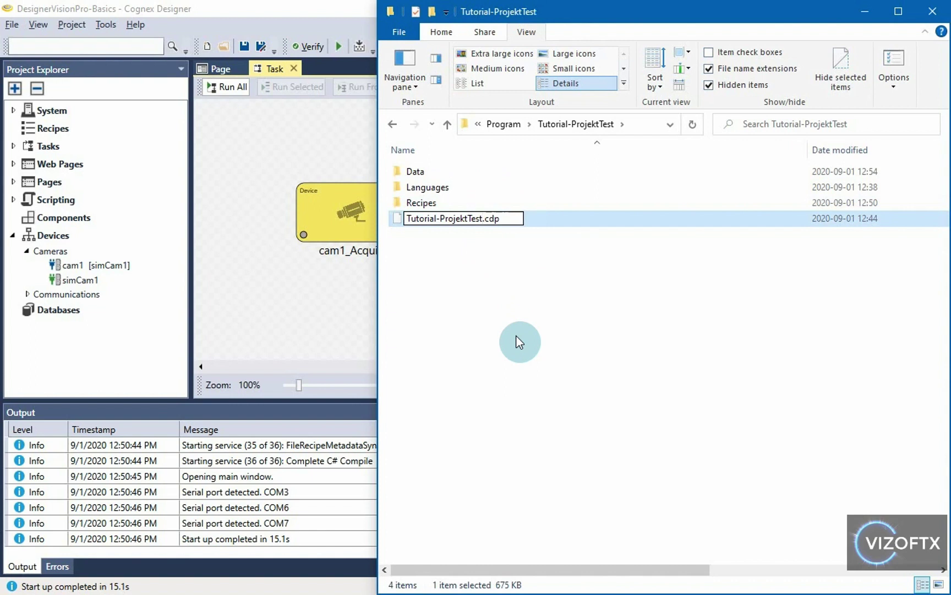
{"action": "key", "text": "Return"}
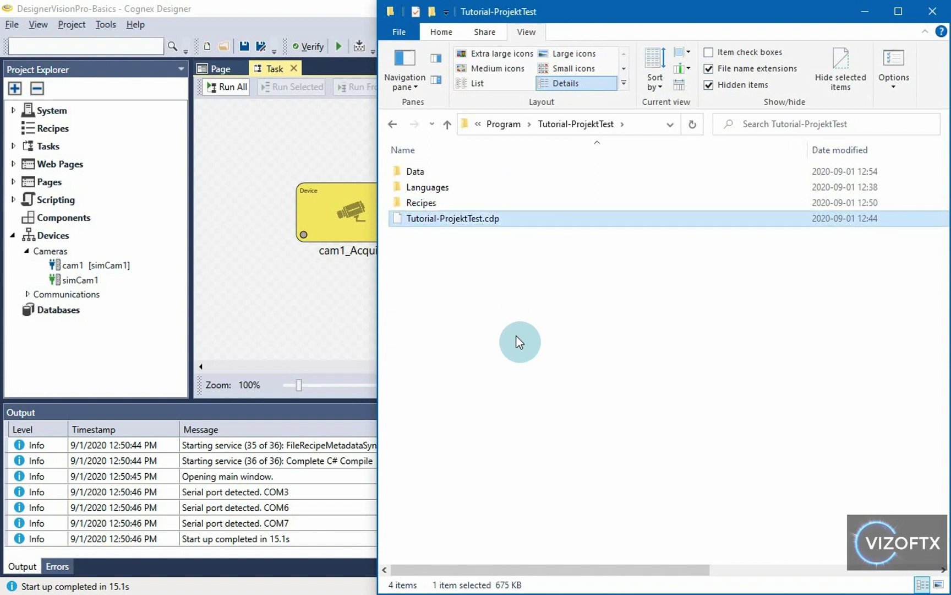
Step: Close Cognex Designer without saving the current project
{"action": "left_click", "coordinate": [157, 12]}
{"action": "left_click", "coordinate": [11, 24]}
{"action": "left_click", "coordinate": [24, 59]}
{"action": "left_click", "coordinate": [601, 109]}
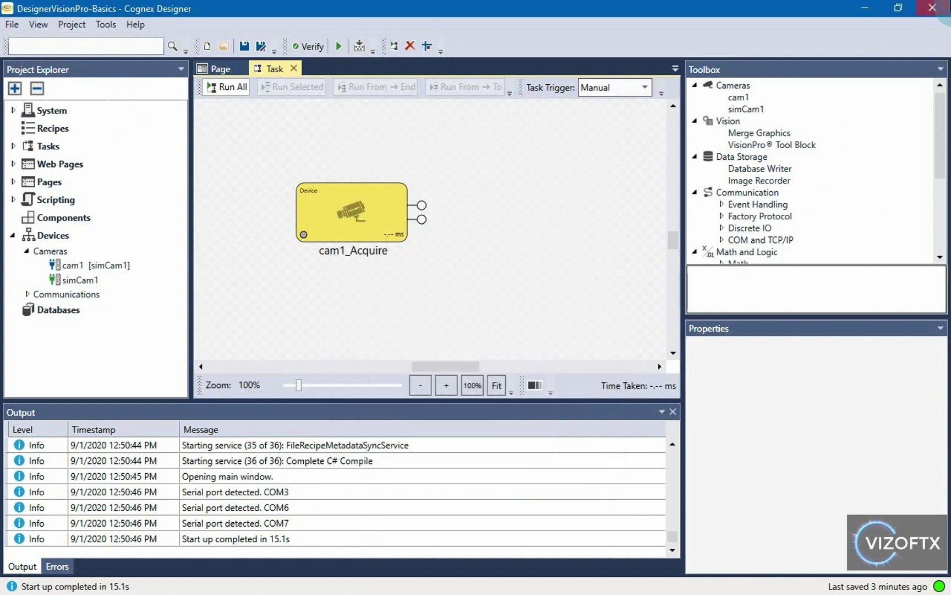
{"action": "left_click", "coordinate": [936, 7]}
{"action": "left_click", "coordinate": [502, 322]}
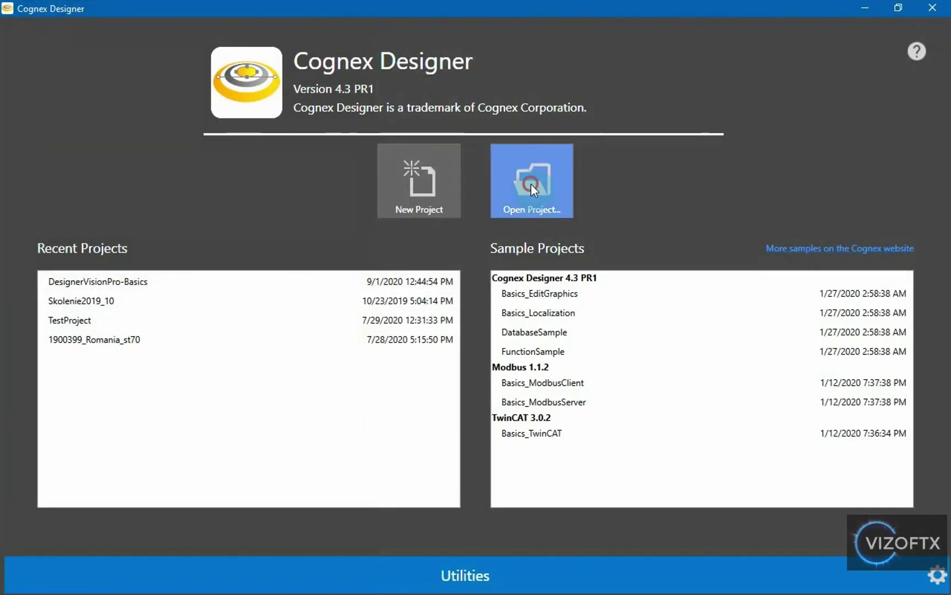
Step: Open the Tutorial-ProjektTest project folder by pasting its path into the Select Folder picker
{"action": "left_click", "coordinate": [532, 187]}
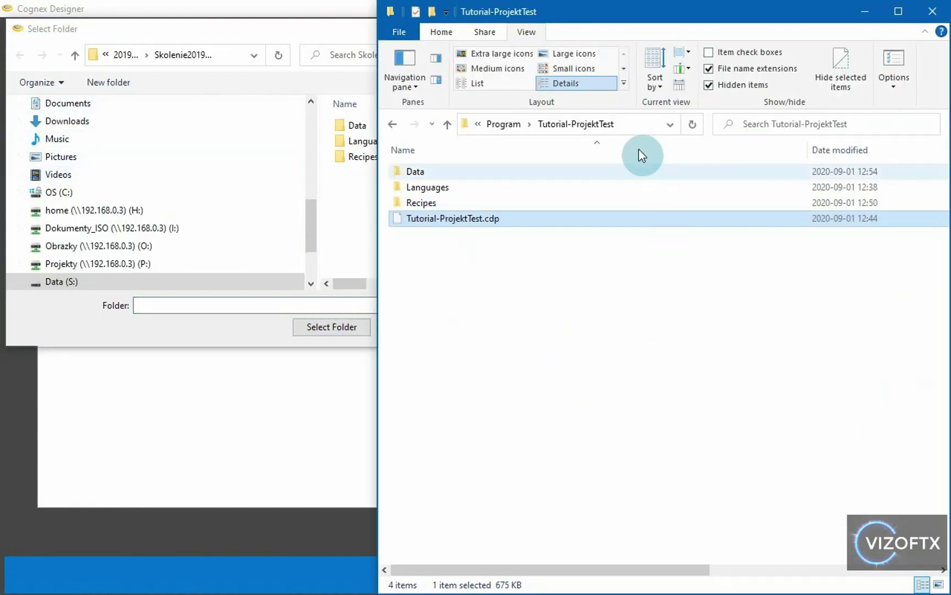
{"action": "left_click", "coordinate": [648, 125]}
{"action": "key", "text": "ctrl+c"}
{"action": "left_click", "coordinate": [223, 55]}
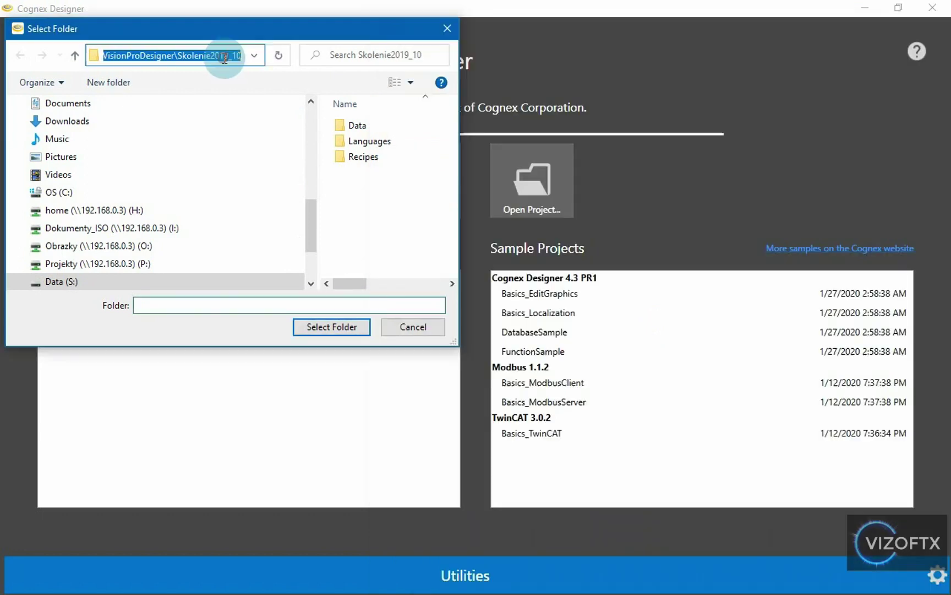
{"action": "key", "text": "ctrl+v"}
{"action": "key", "text": "Return"}
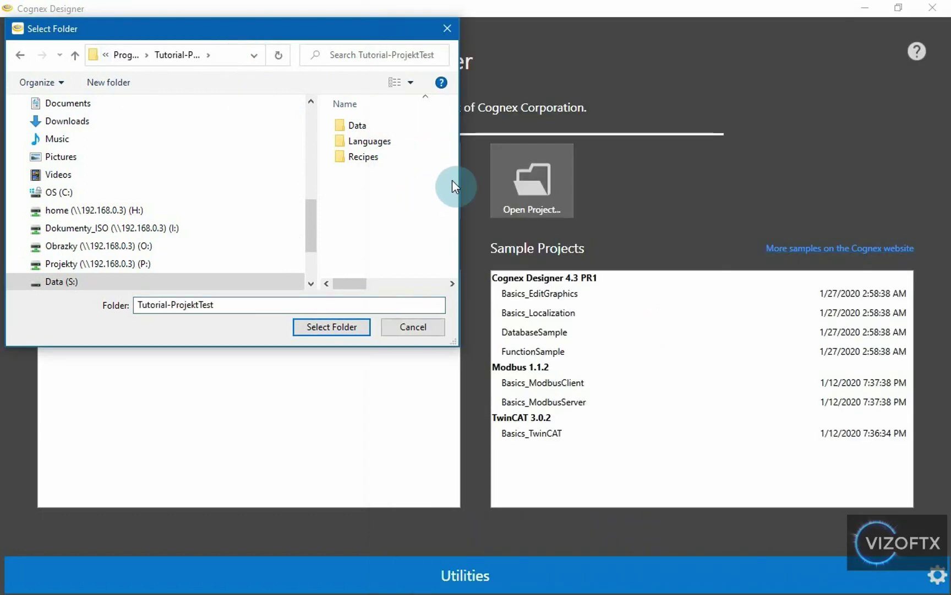
{"action": "left_click_drag", "start_coordinate": [452, 180], "coordinate": [618, 186]}
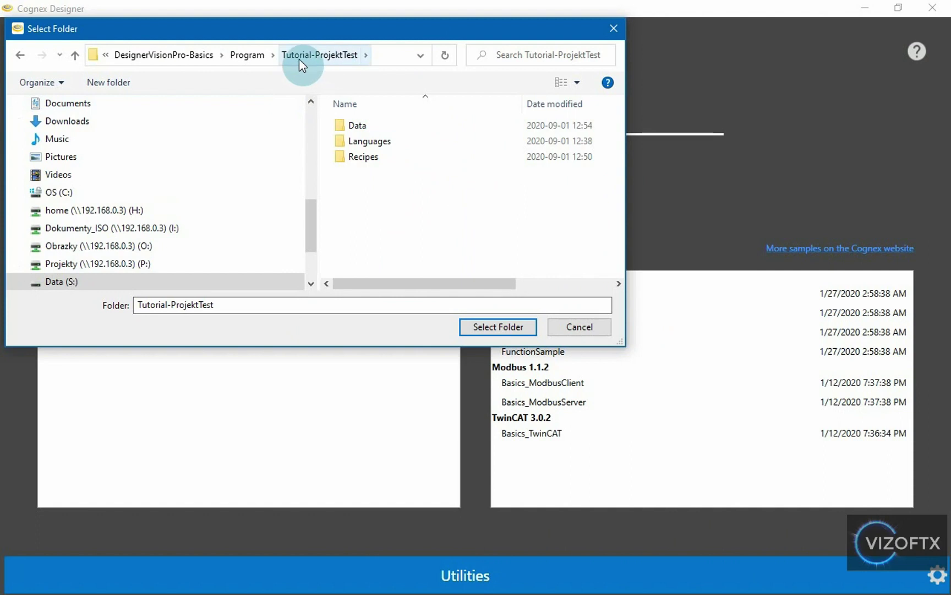
{"action": "left_click", "coordinate": [250, 55]}
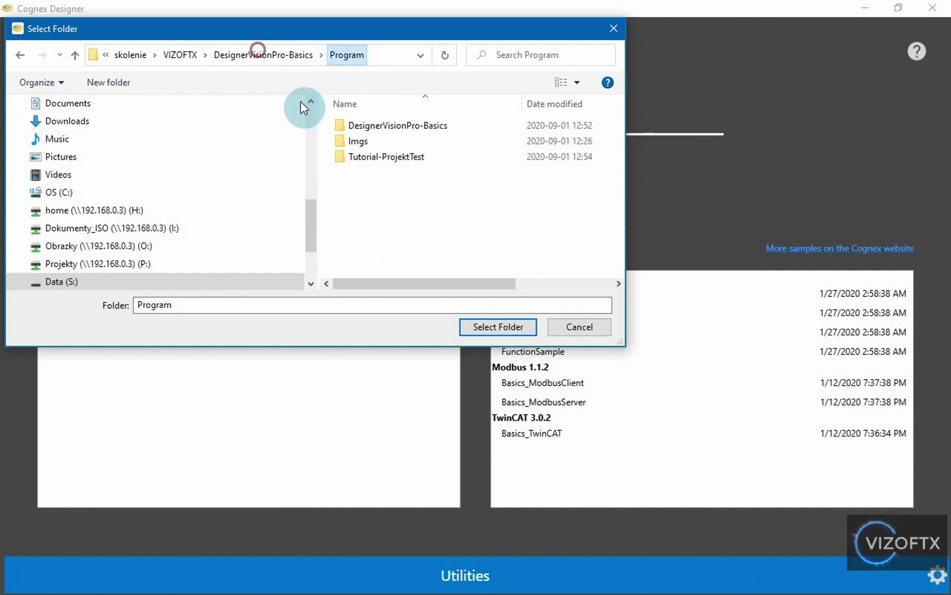
{"action": "left_click", "coordinate": [413, 161]}
{"action": "double_click", "coordinate": [414, 161]}
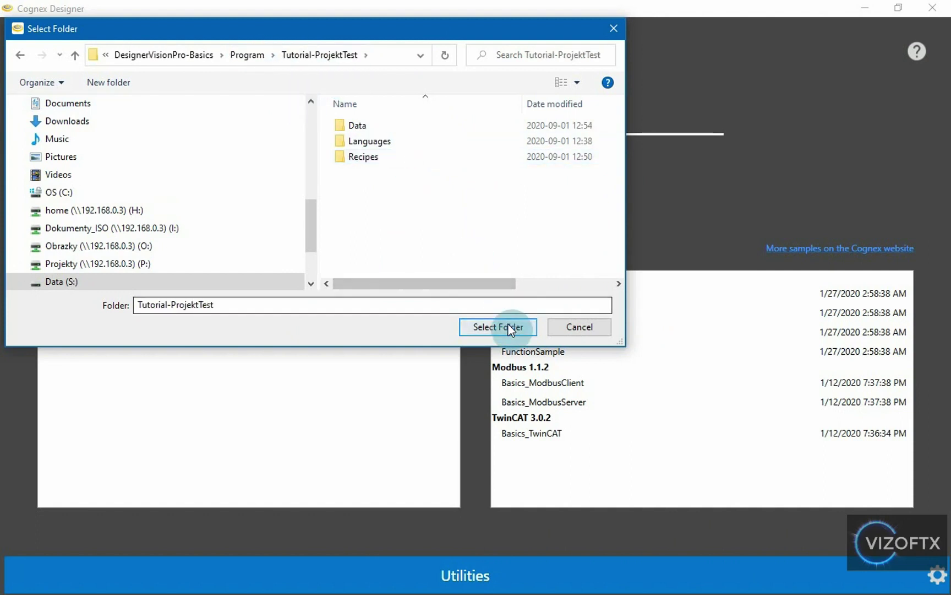
{"action": "left_click", "coordinate": [482, 221]}
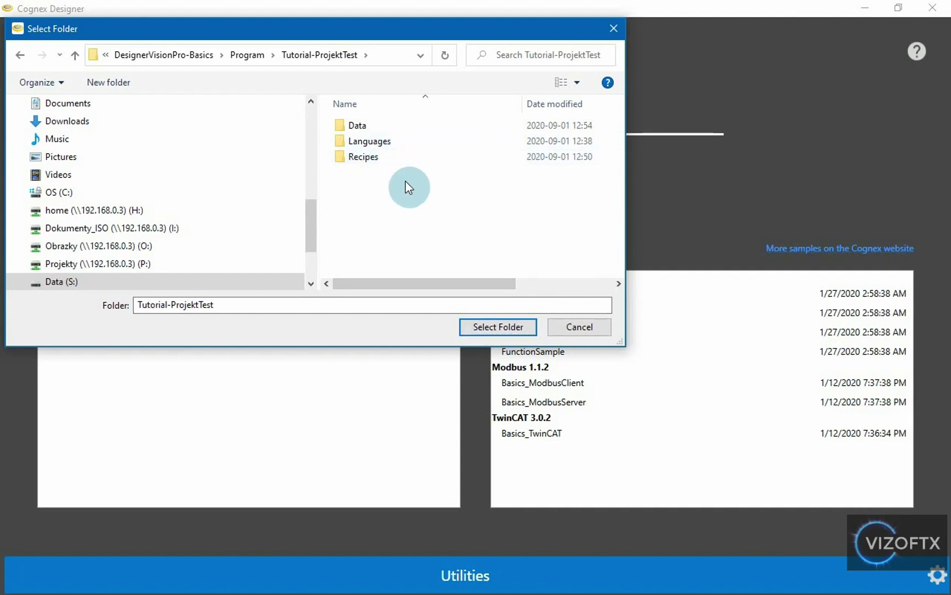
{"action": "left_click", "coordinate": [482, 328]}
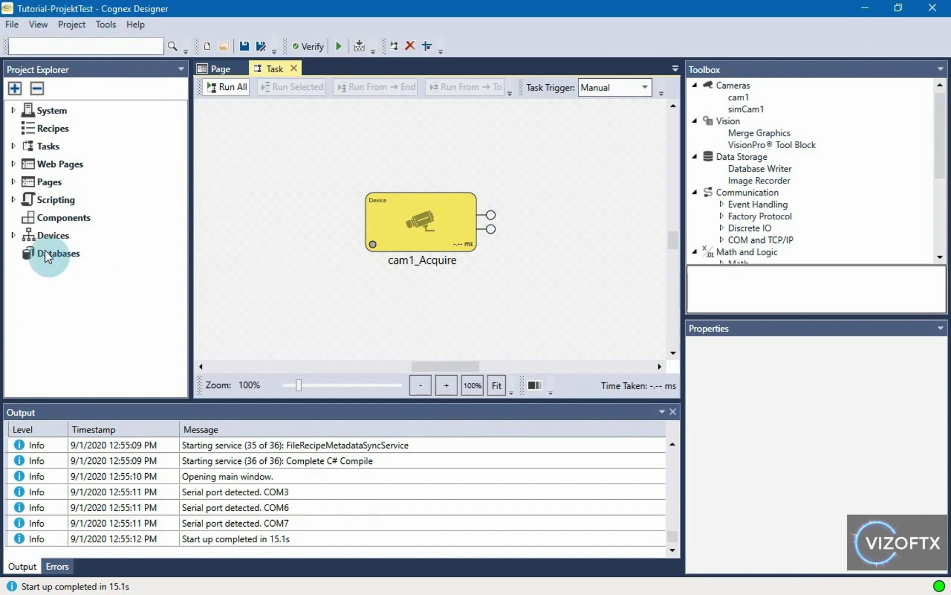
Step: Expand Devices > Cameras and select the cam1 and simCam1 cameras
{"action": "left_click", "coordinate": [12, 235]}
{"action": "left_click", "coordinate": [27, 253]}
{"action": "left_click", "coordinate": [65, 268]}
{"action": "left_click", "coordinate": [74, 280]}
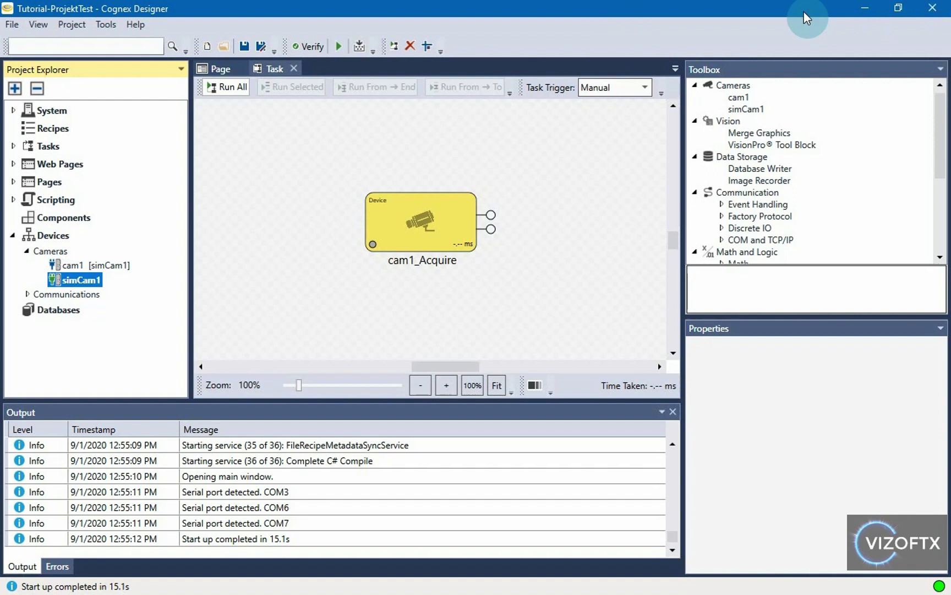
Step: Exit Designer without saving, permanently delete the Tutorial-ProjektTest folder, and relaunch Designer
{"action": "left_click", "coordinate": [932, 8]}
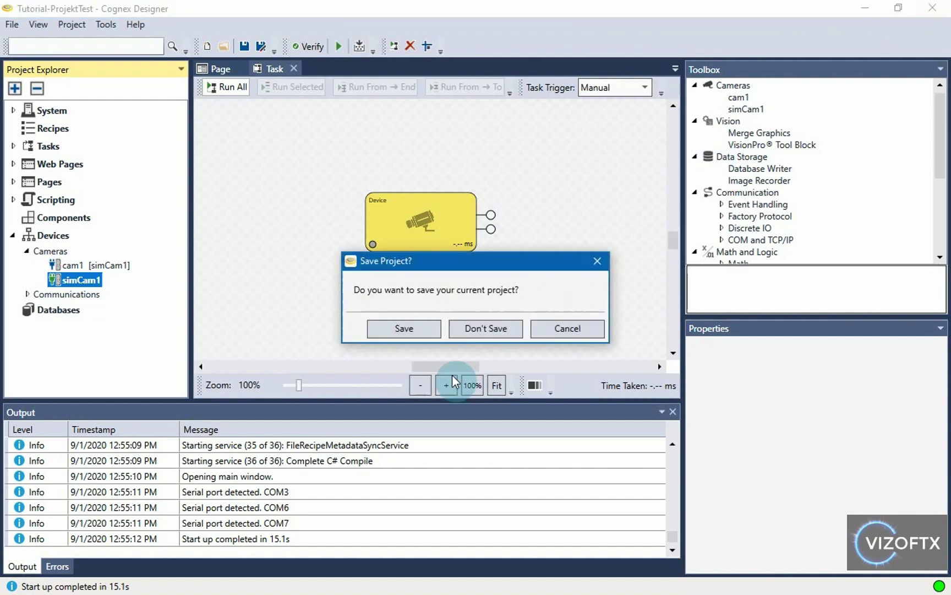
{"action": "left_click", "coordinate": [499, 330]}
{"action": "left_click", "coordinate": [509, 131]}
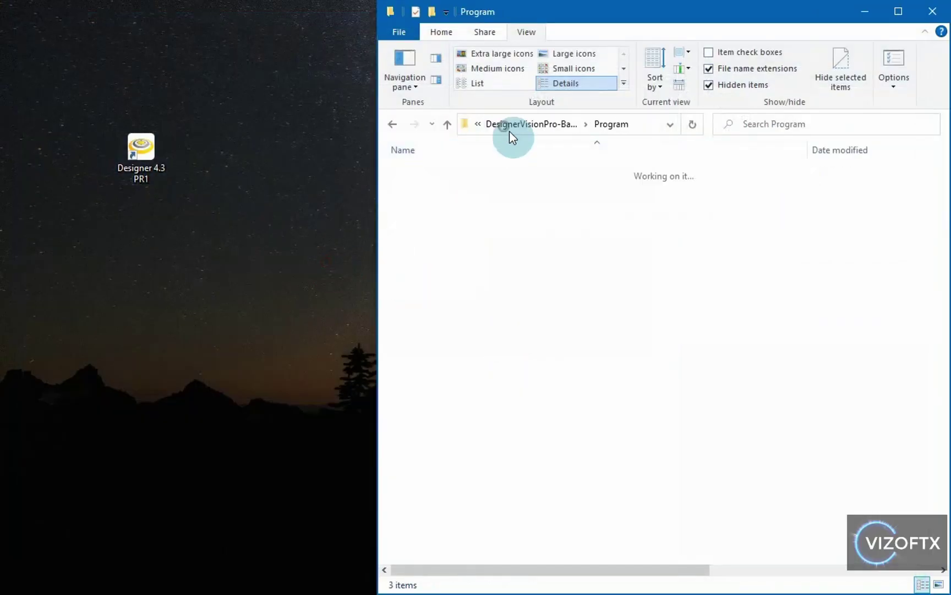
{"action": "key", "text": "shift+Delete"}
{"action": "key", "text": "Return"}
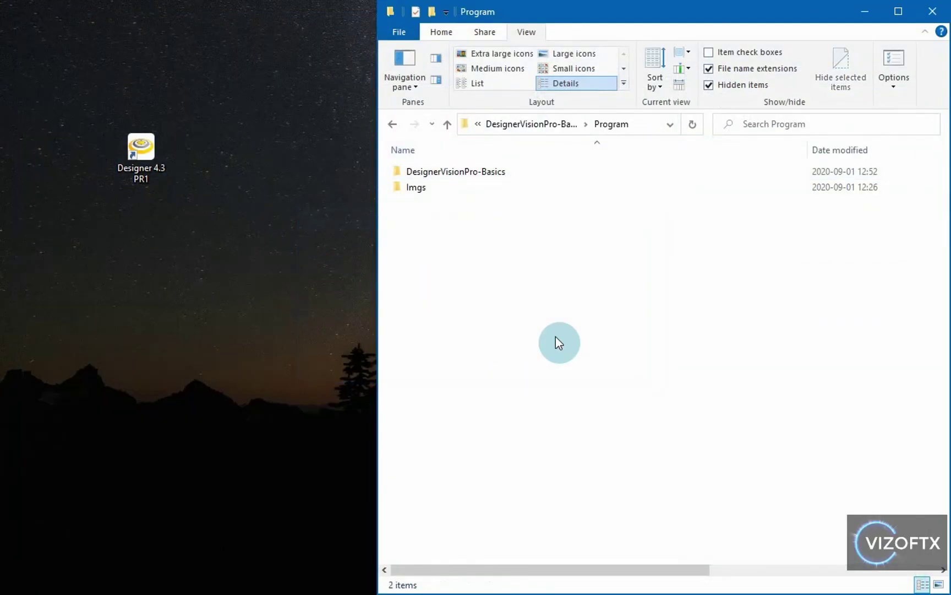
{"action": "left_click", "coordinate": [136, 145]}
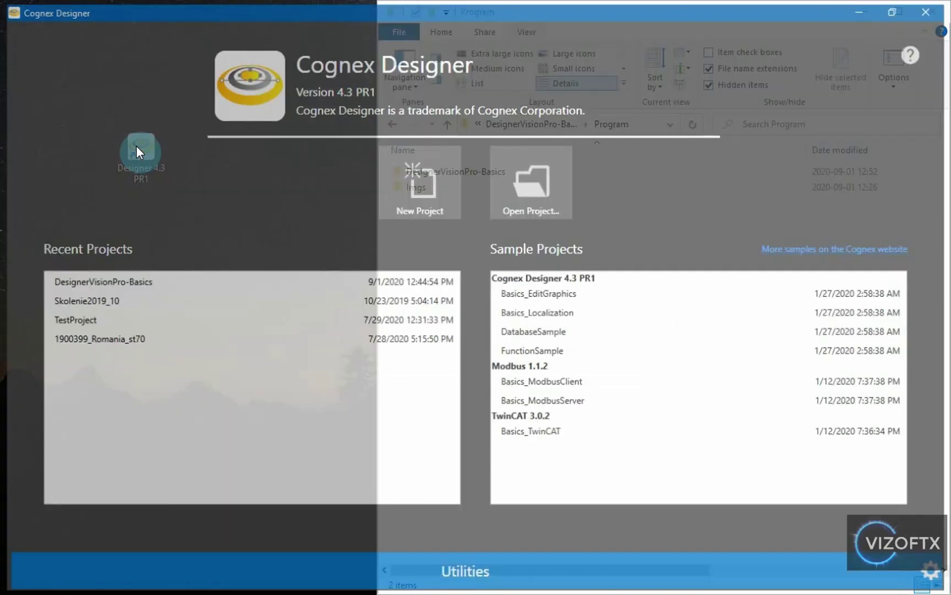